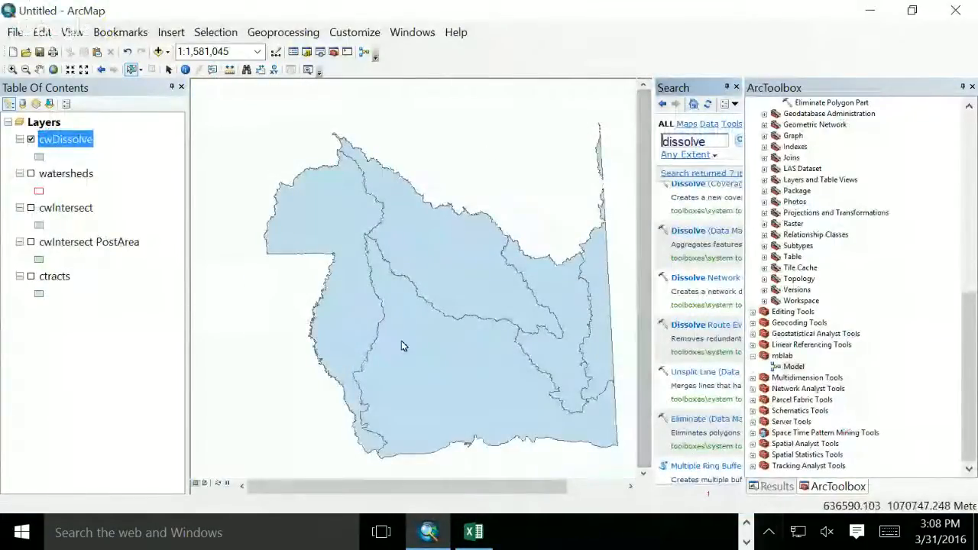
Step: Open the Model tool in the mblab toolbox to check which parameters it offers, and close it without running
key(super+d)
click(418, 533)
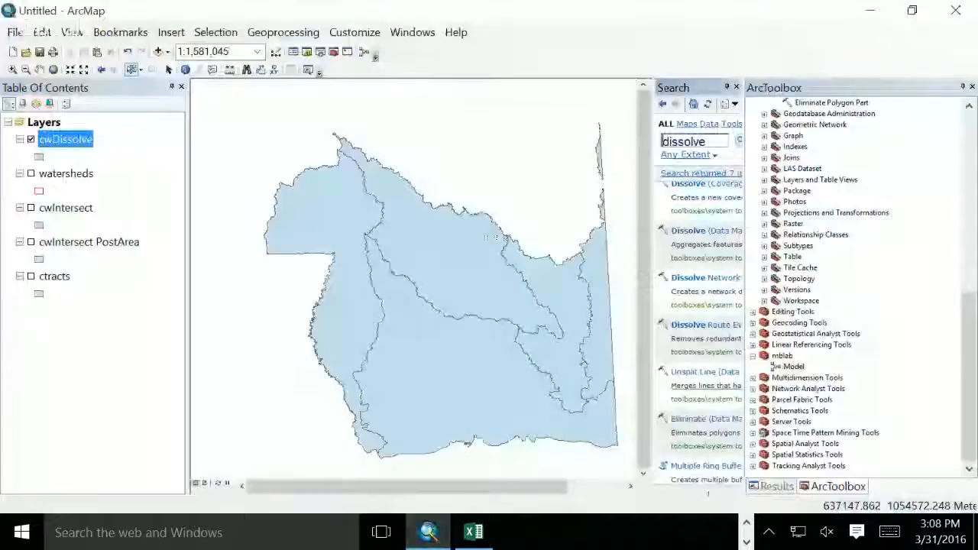
double_click(801, 365)
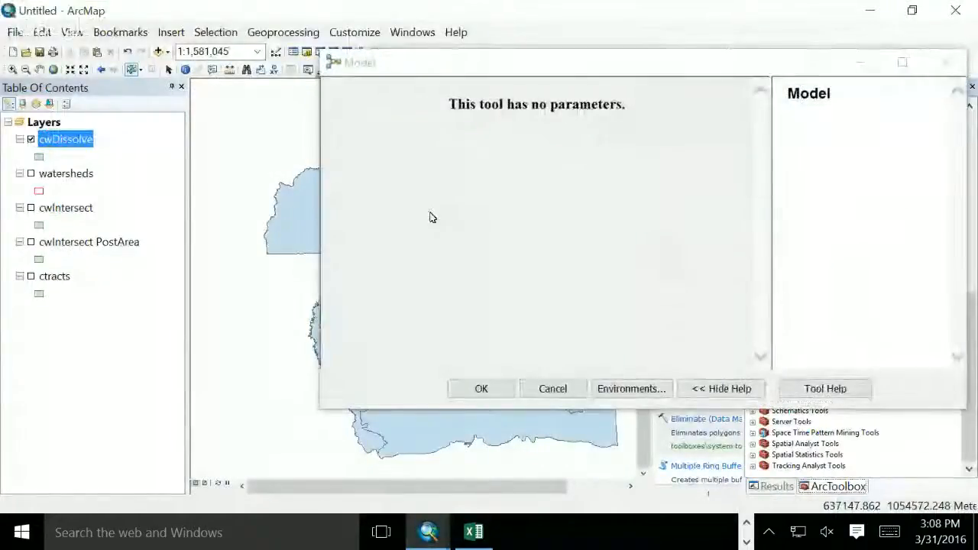
drag(397, 61, 259, 50)
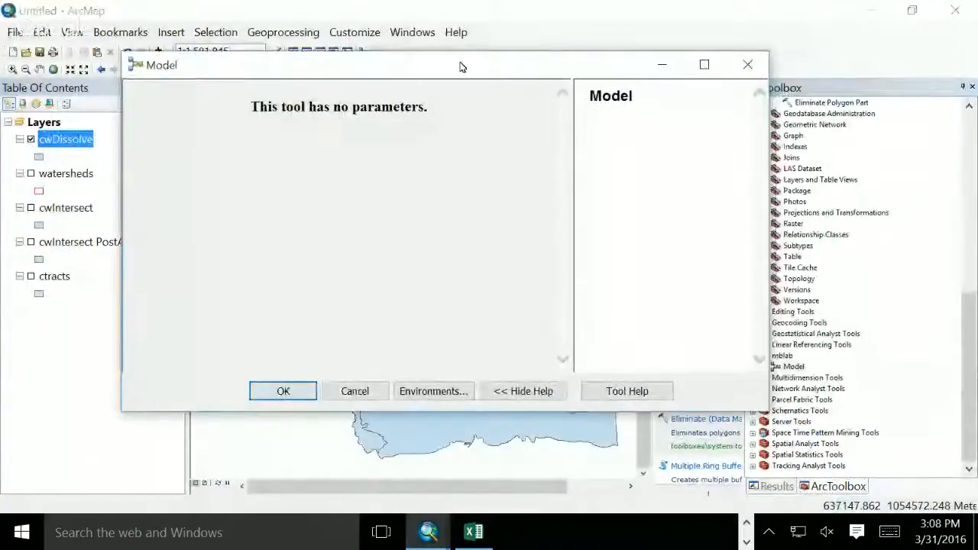
click(747, 64)
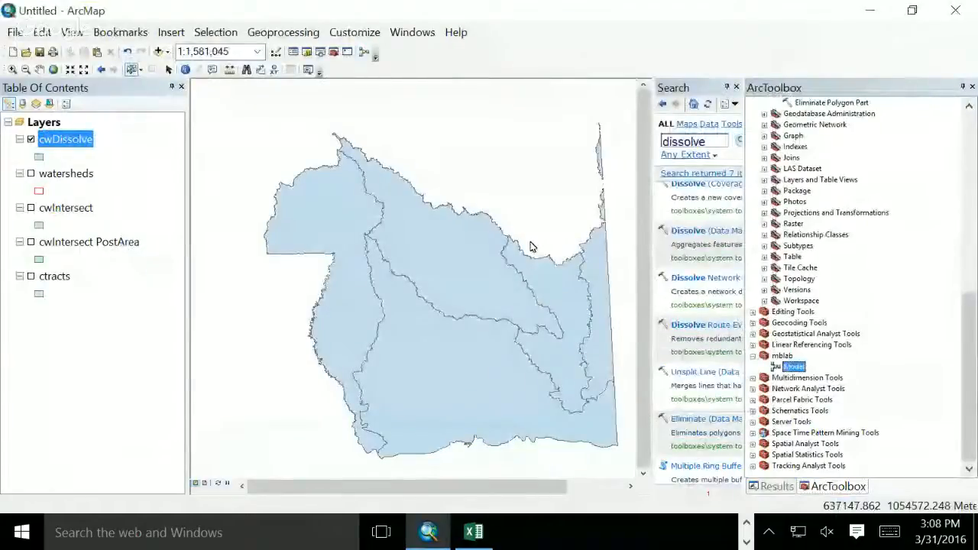
key(Return)
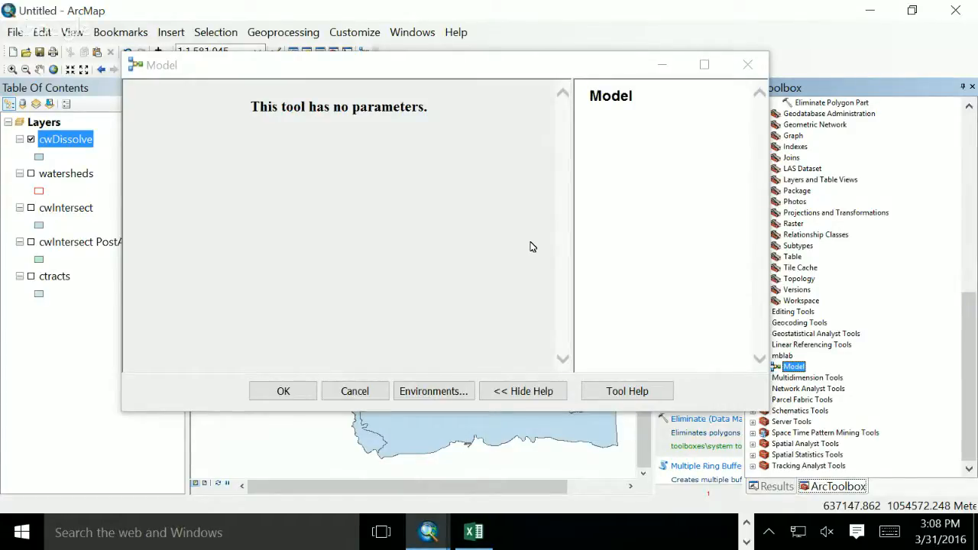
click(355, 390)
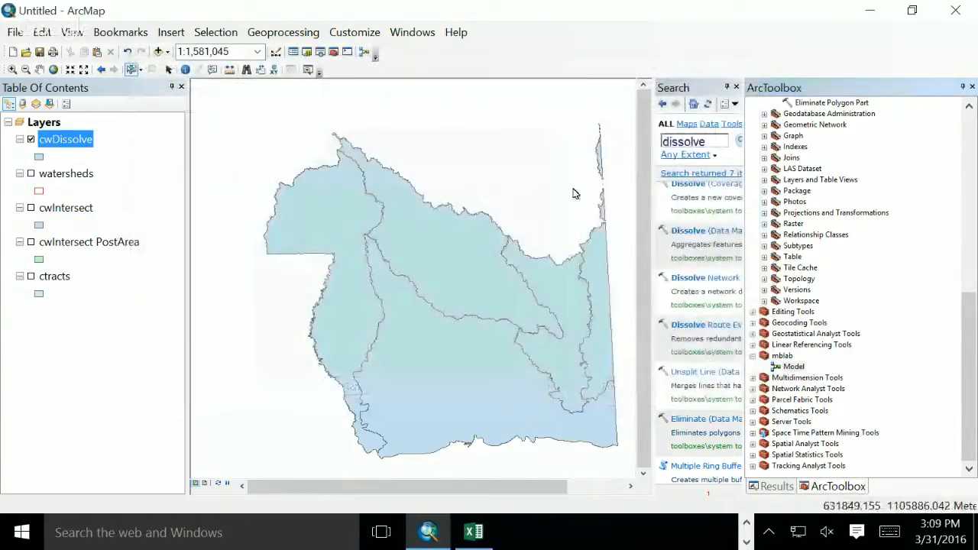
Step: Open the mblab model for editing and make the ctracts and watersheds inputs model parameters
right_click(794, 366)
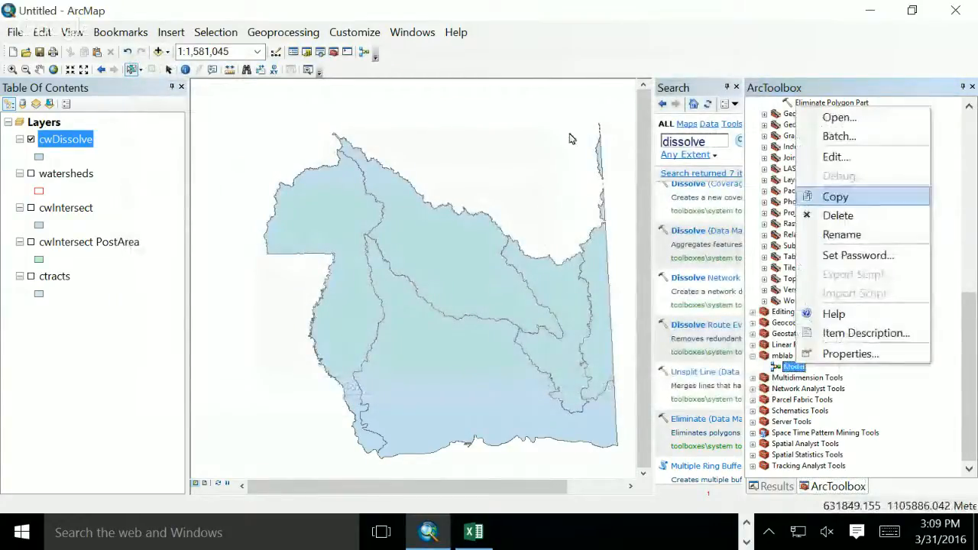
click(835, 156)
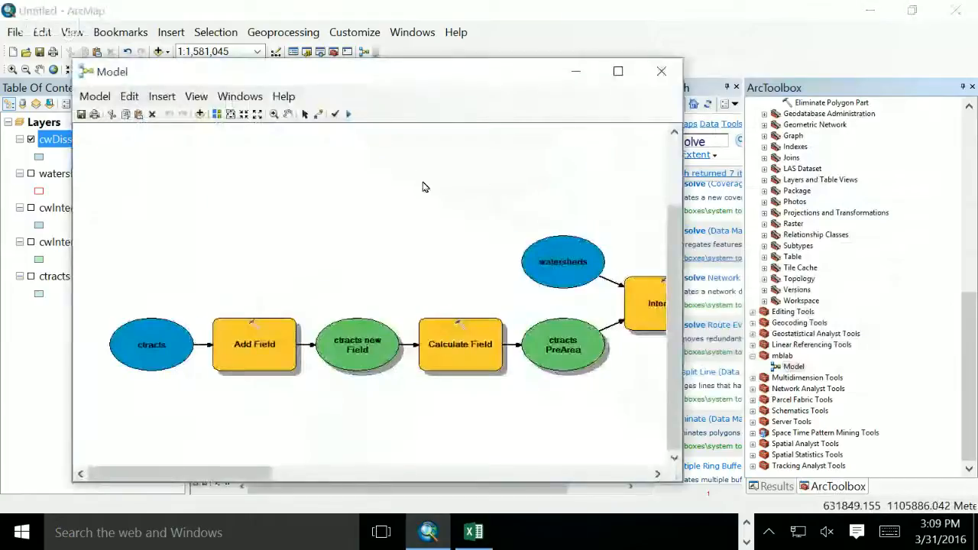
mouse_move(204, 474)
mouse_down()
mouse_move(359, 478)
mouse_move(204, 489)
mouse_move(156, 479)
mouse_up()
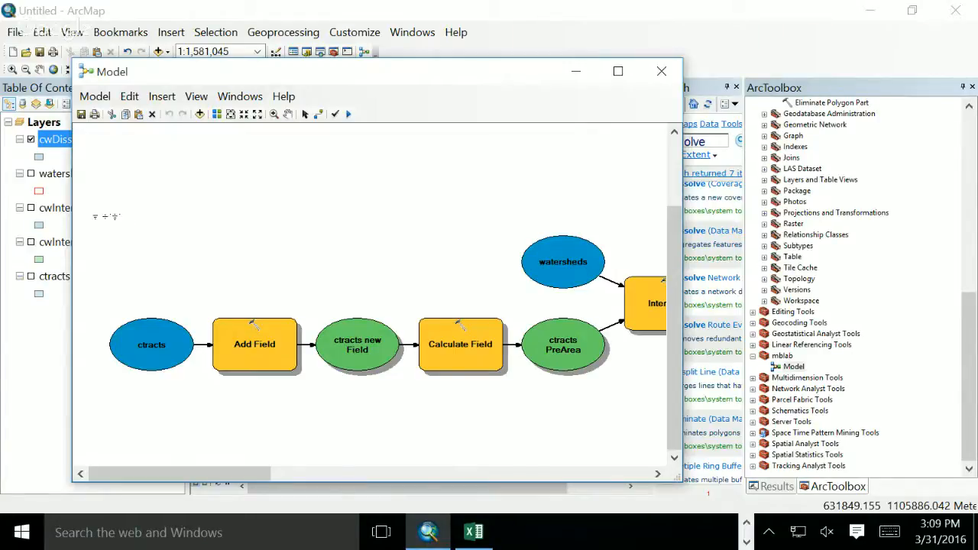
right_click(158, 345)
click(171, 97)
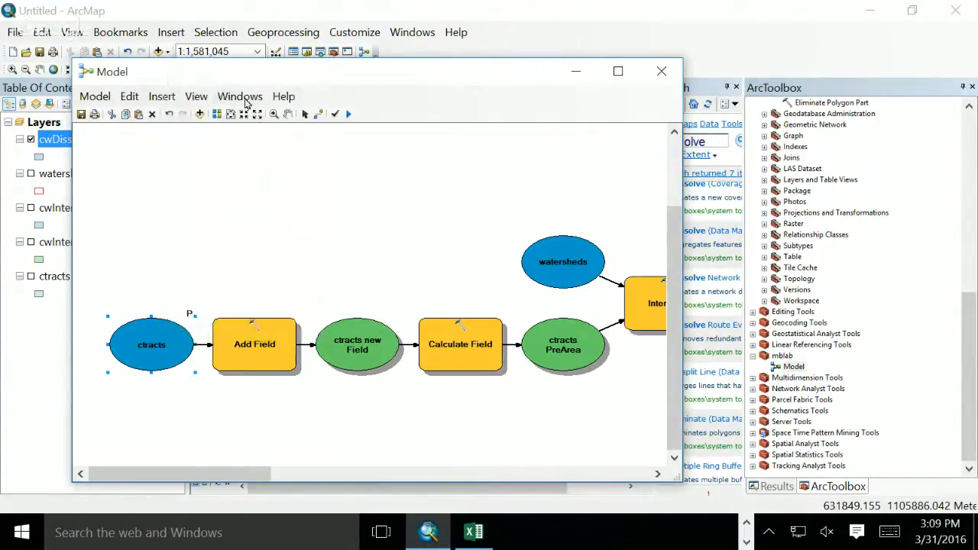
right_click(551, 274)
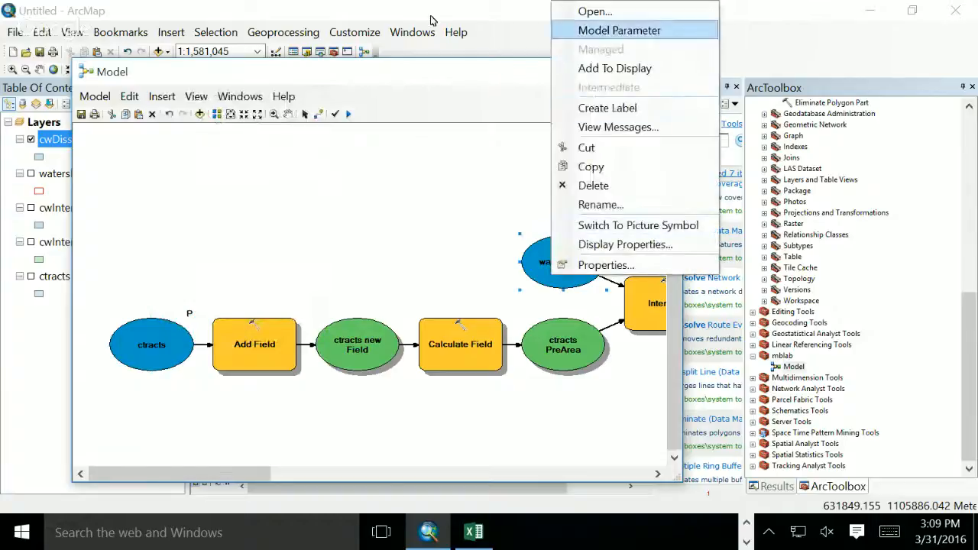
key(Return)
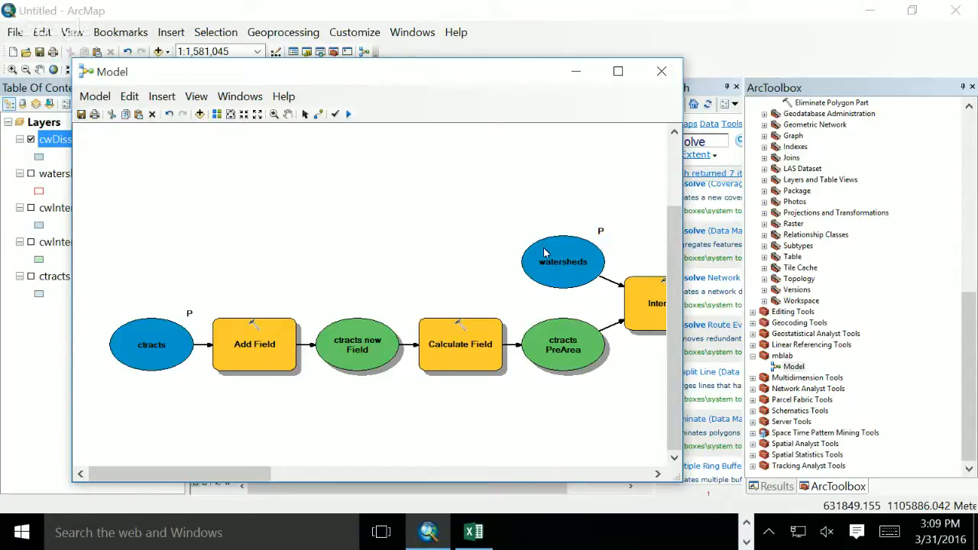
Step: Open the Model tool's dialog to inspect the two input parameters, and close it without running
right_click(791, 368)
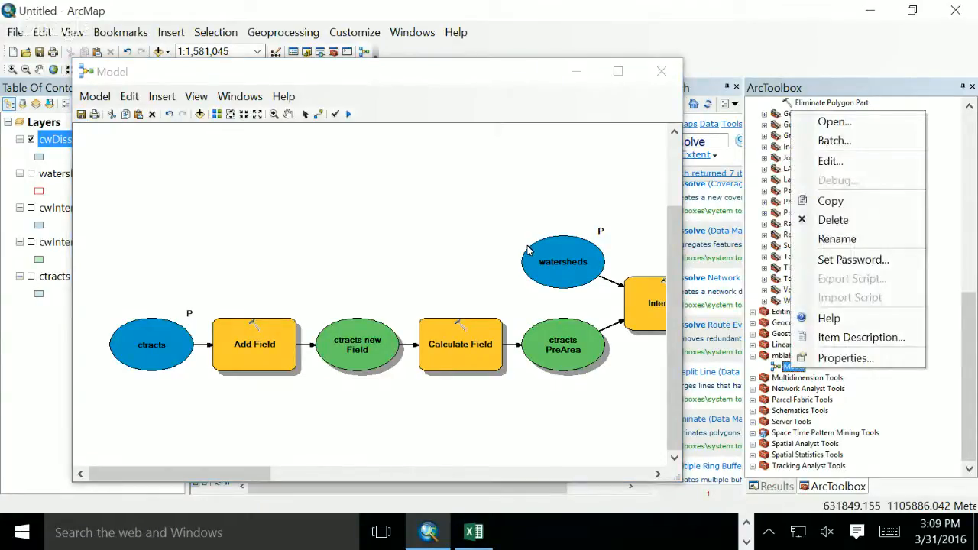
double_click(777, 367)
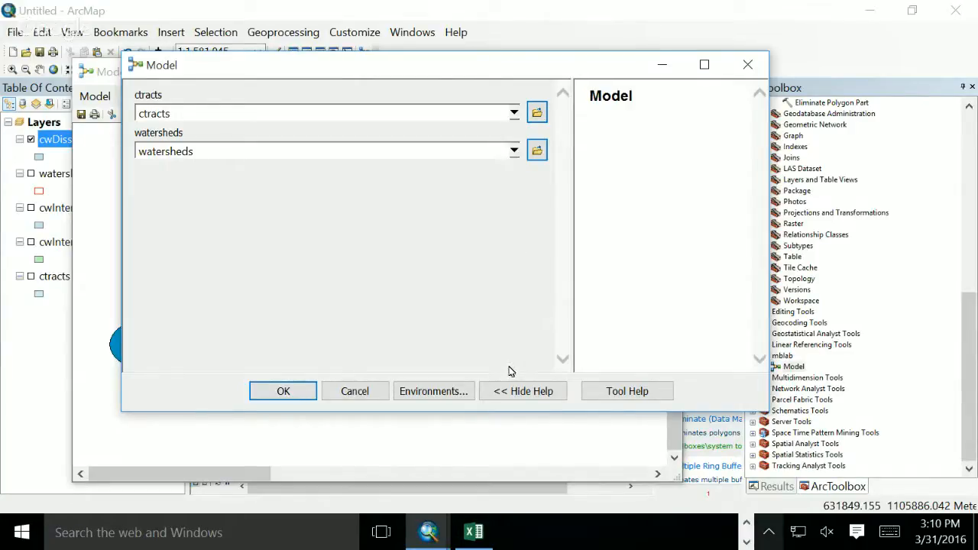
key(Escape)
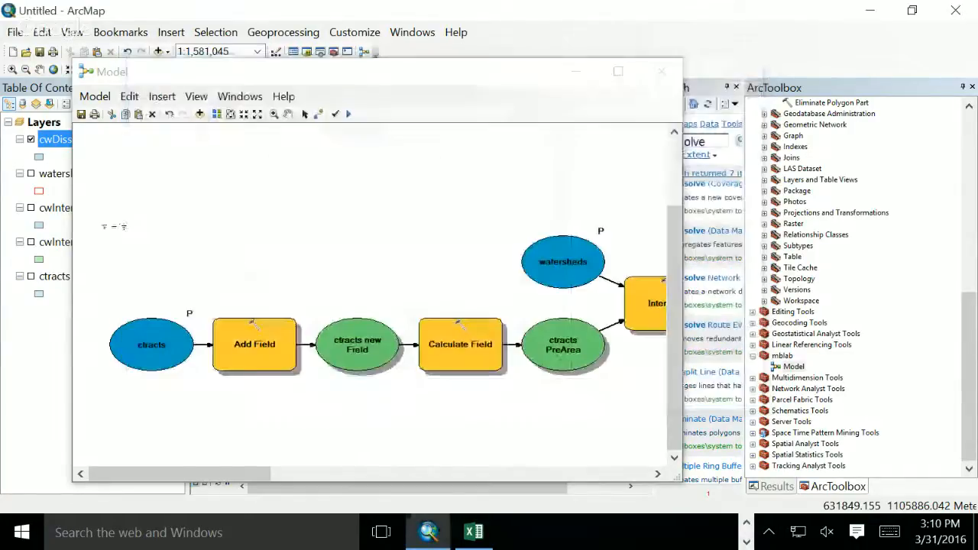
Step: Rename the ctracts input element in the model to "Smaller Polygons"
click(155, 341)
right_click(155, 341)
key(Up)
key(Up)
key(Up)
key(Up)
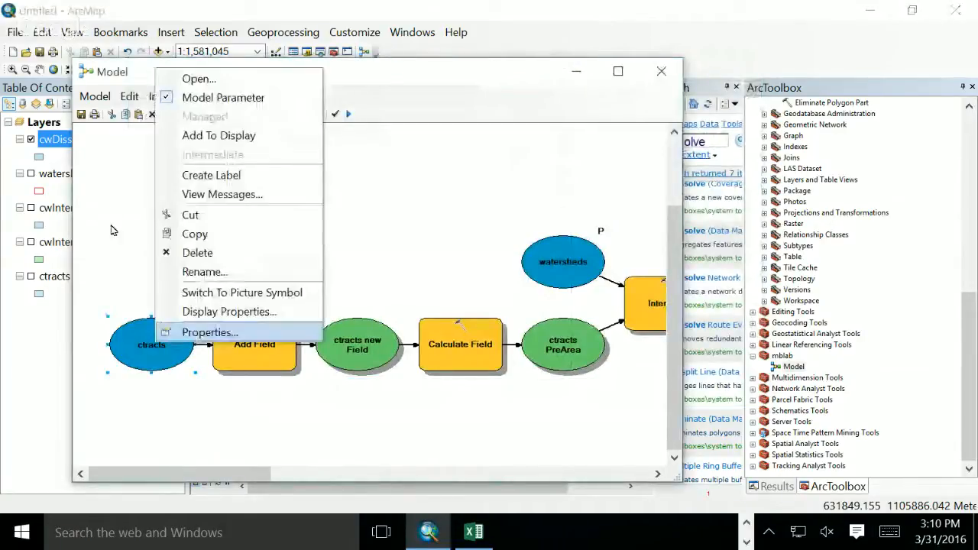
key(Return)
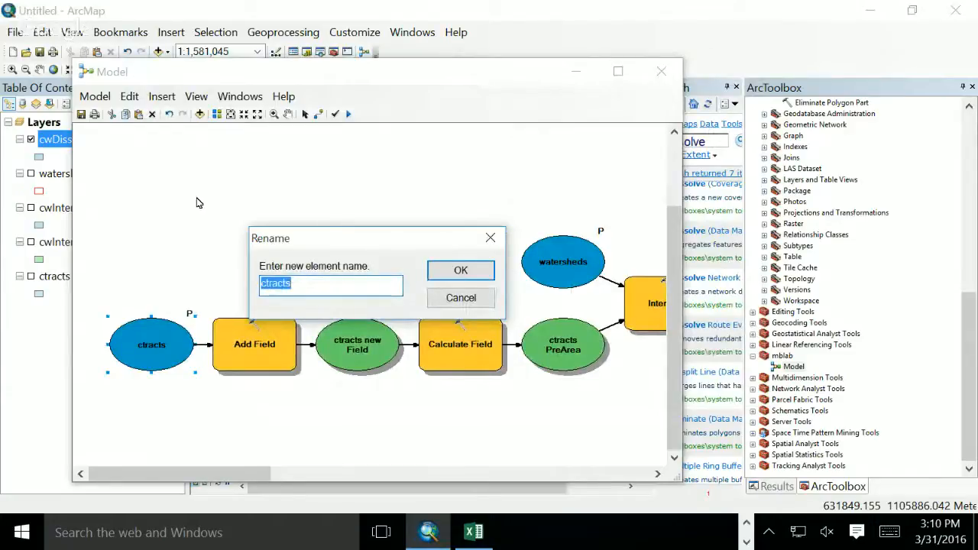
text(Poly)
key(BackSpace)
key(BackSpace)
key(BackSpace)
key(BackSpace)
text(Sma)
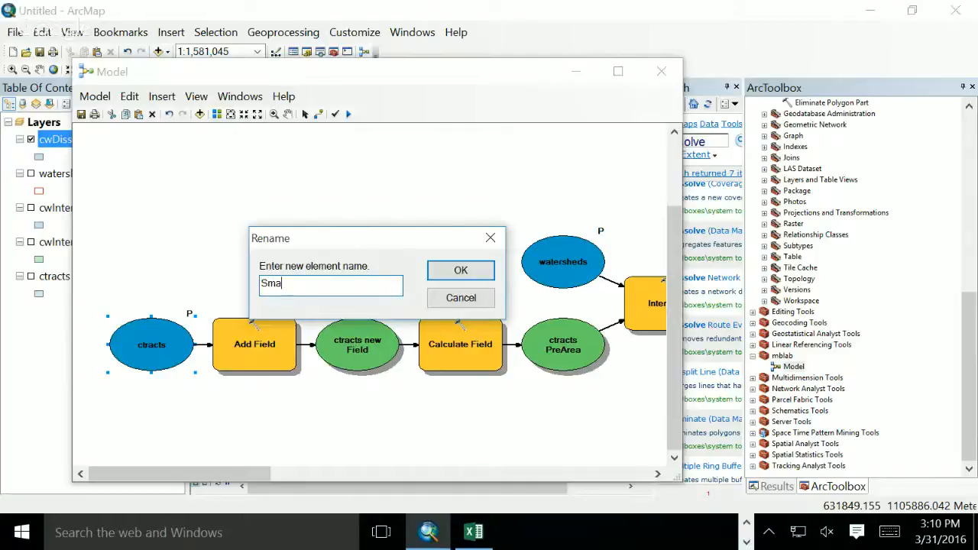
text(ller Polygons)
key(Return)
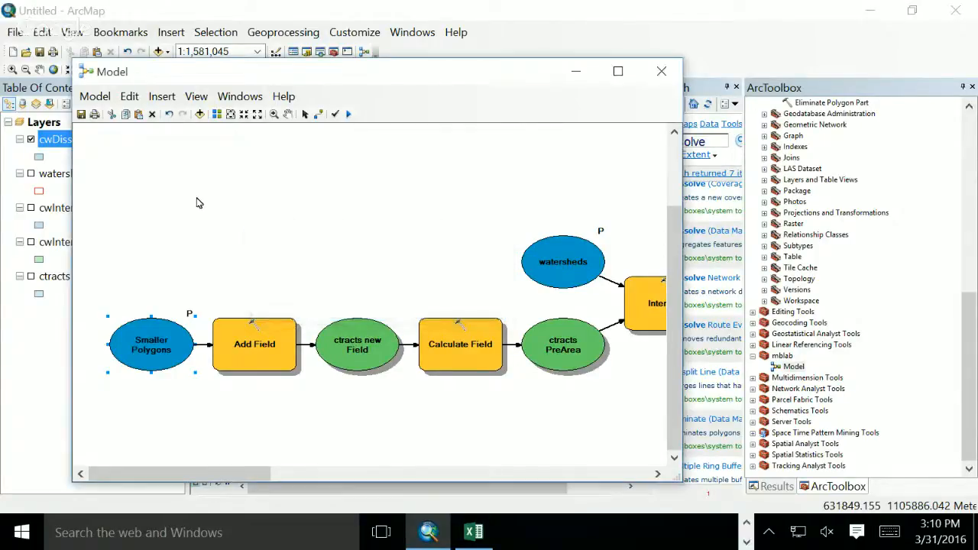
Step: Rename the watersheds input element in the model to "Larger Polygons"
right_click(551, 275)
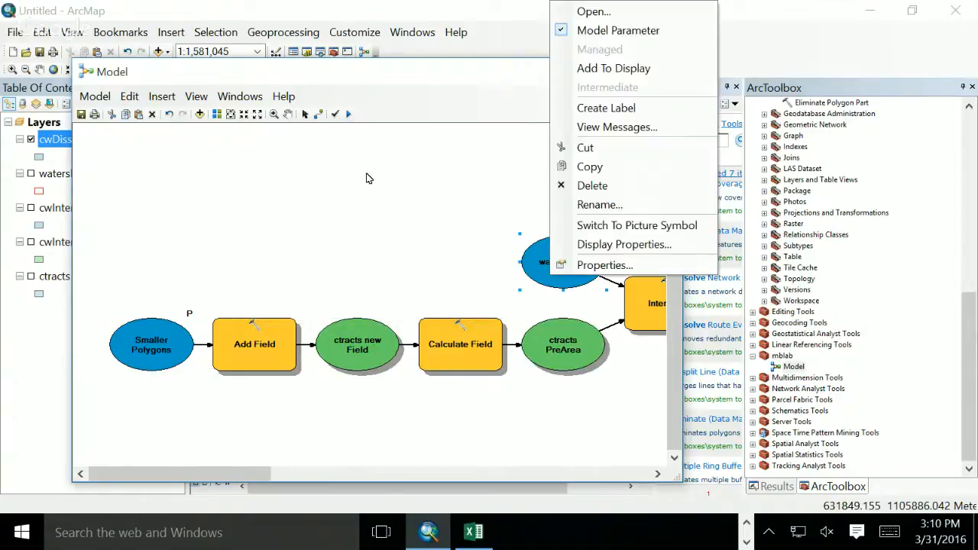
key(Down)
key(Down)
key(Down)
key(Down)
key(Down)
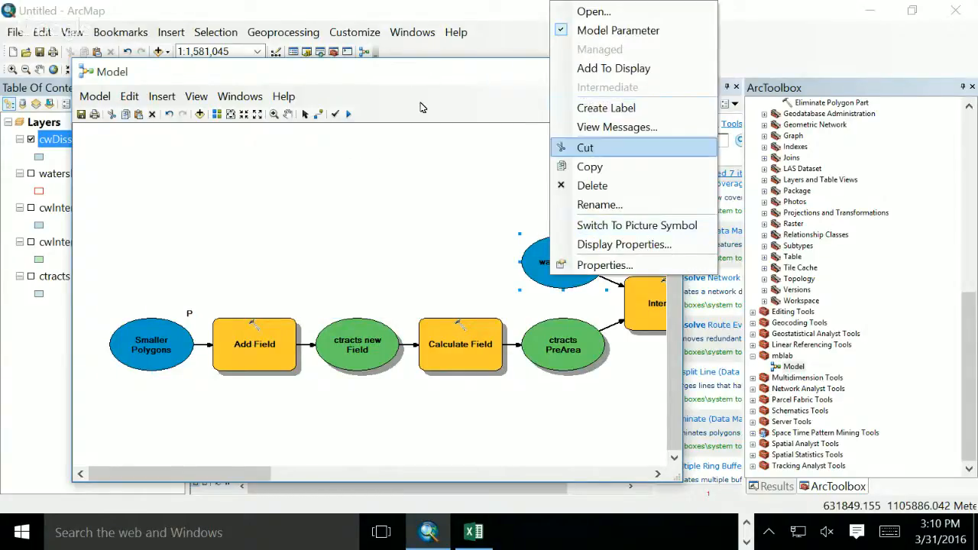
key(Return)
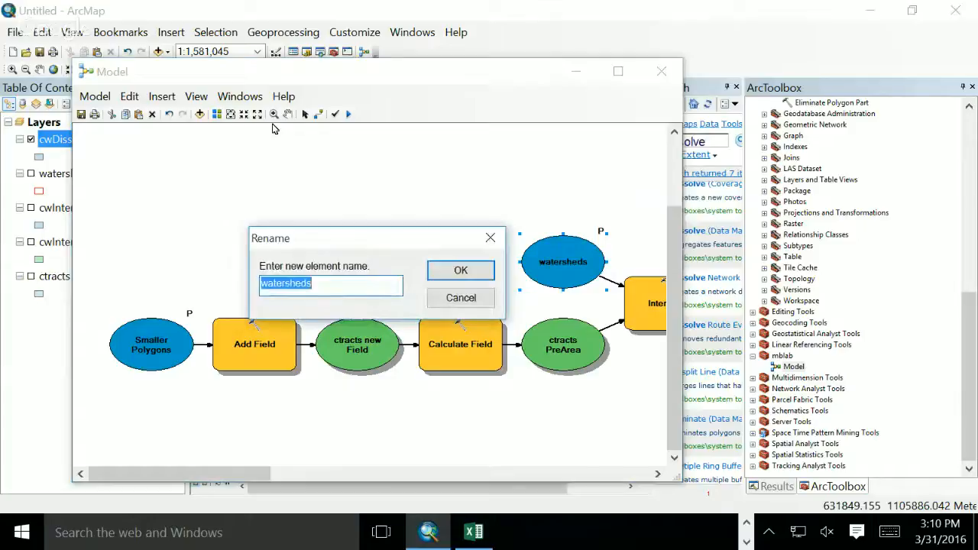
text(Larger Poly)
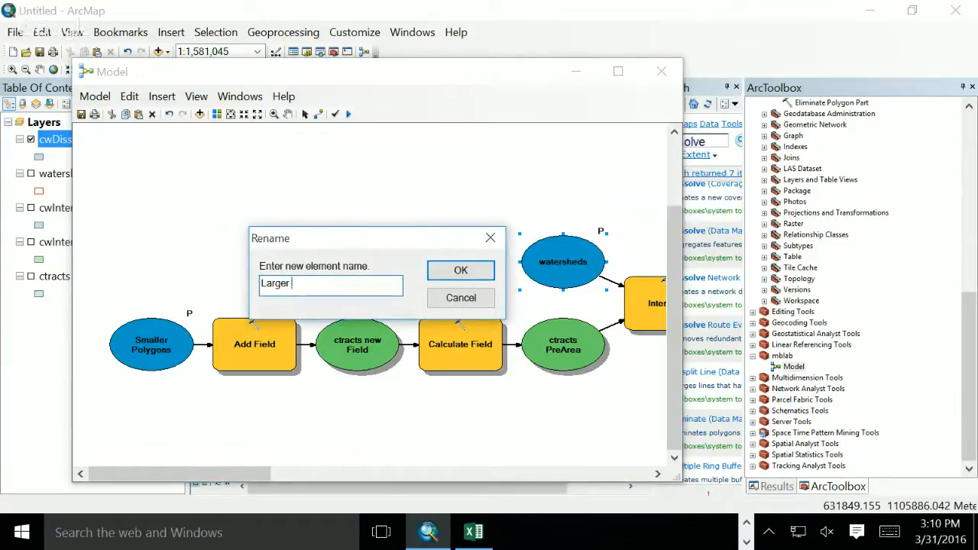
text(gons)
key(Return)
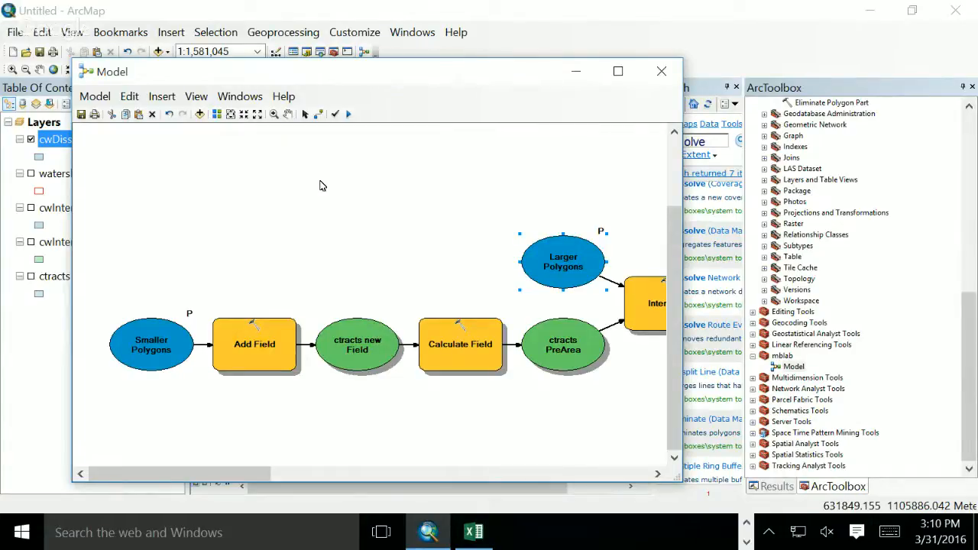
Step: Reopen the Model tool's dialog to check the labels of the renamed input parameters, and cancel it
double_click(535, 246)
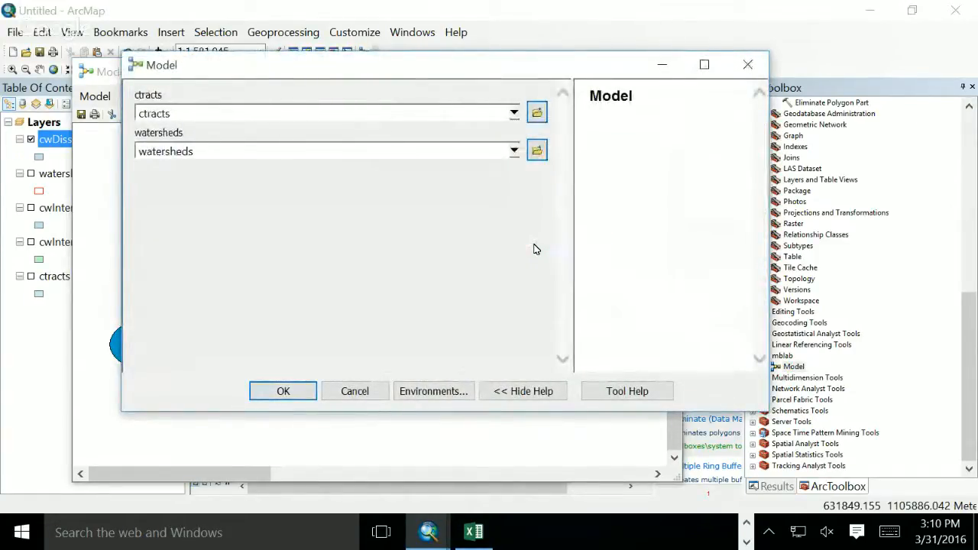
key(Escape)
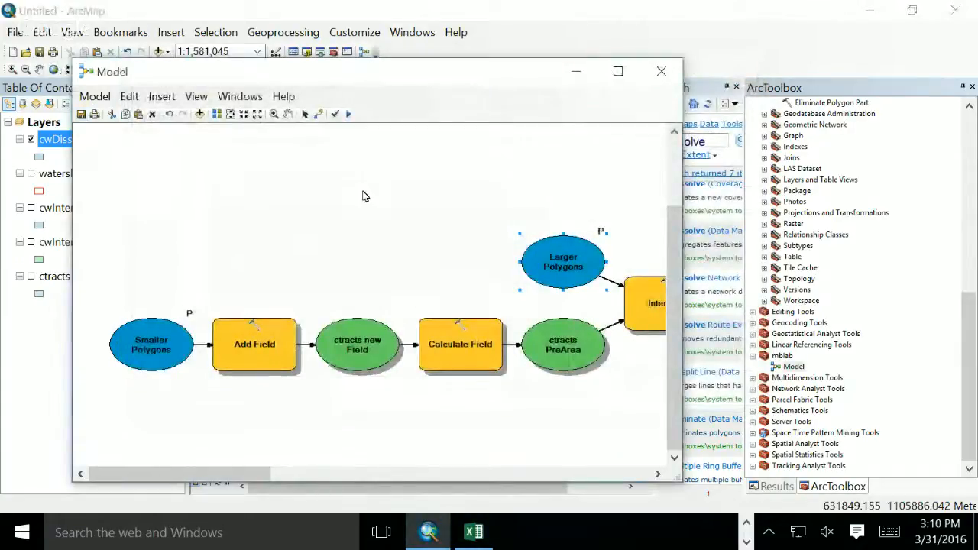
double_click(793, 366)
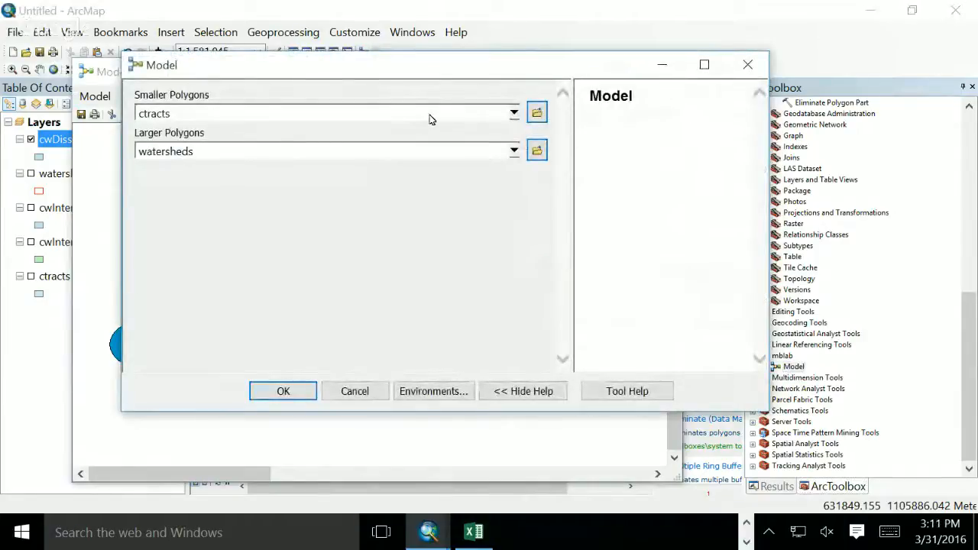
key(Escape)
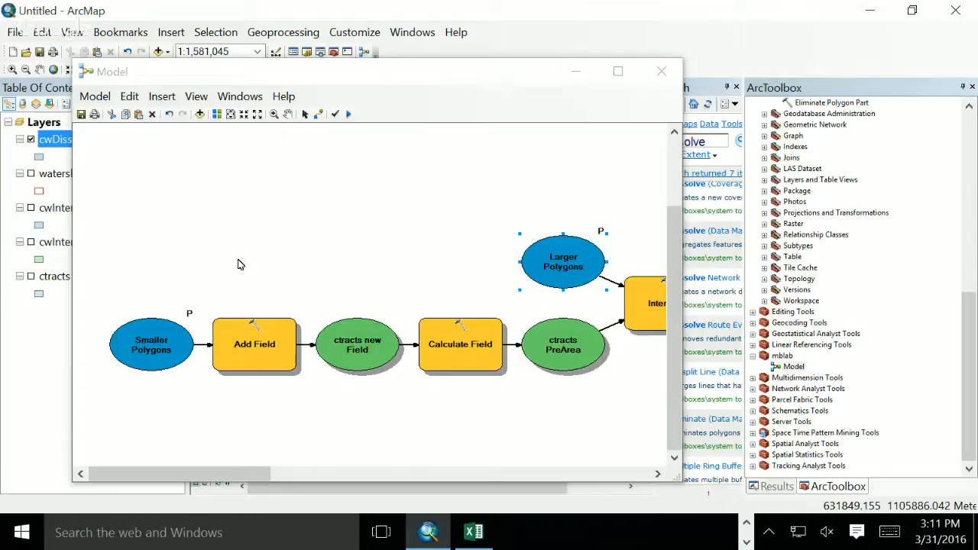
Step: Make the cwDissolve output at the end of the model a model parameter and save the model
drag(245, 474, 662, 454)
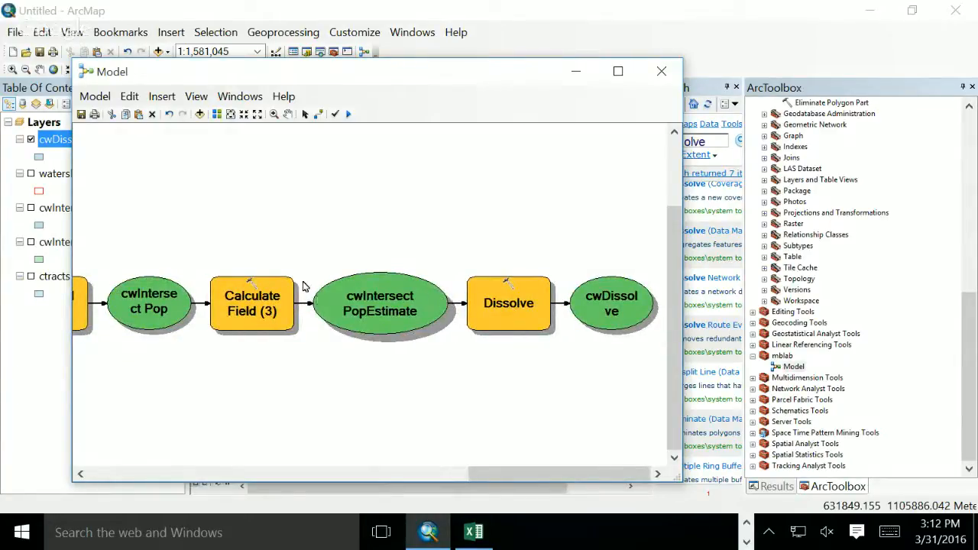
scroll(345, 321, left, 3)
scroll(290, 324, left, 3)
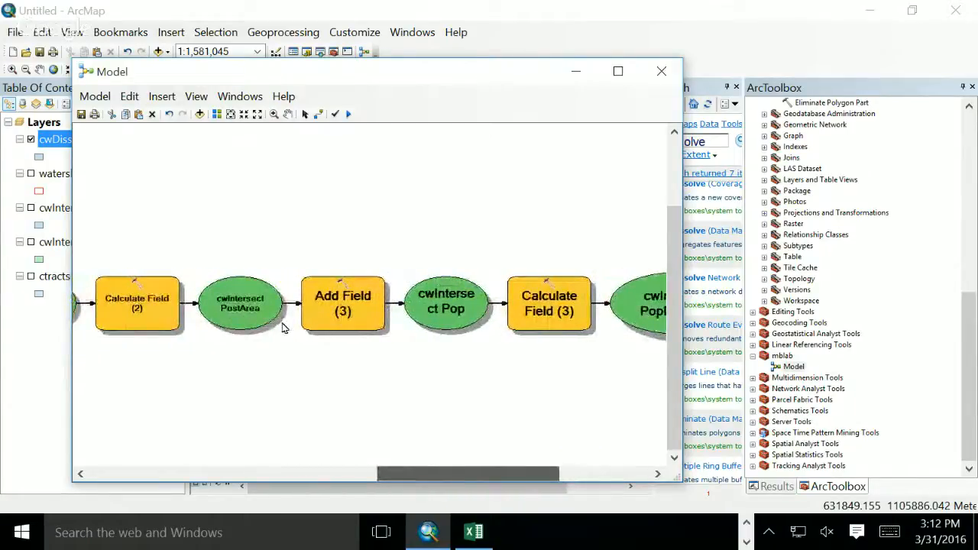
scroll(282, 327, left, 3)
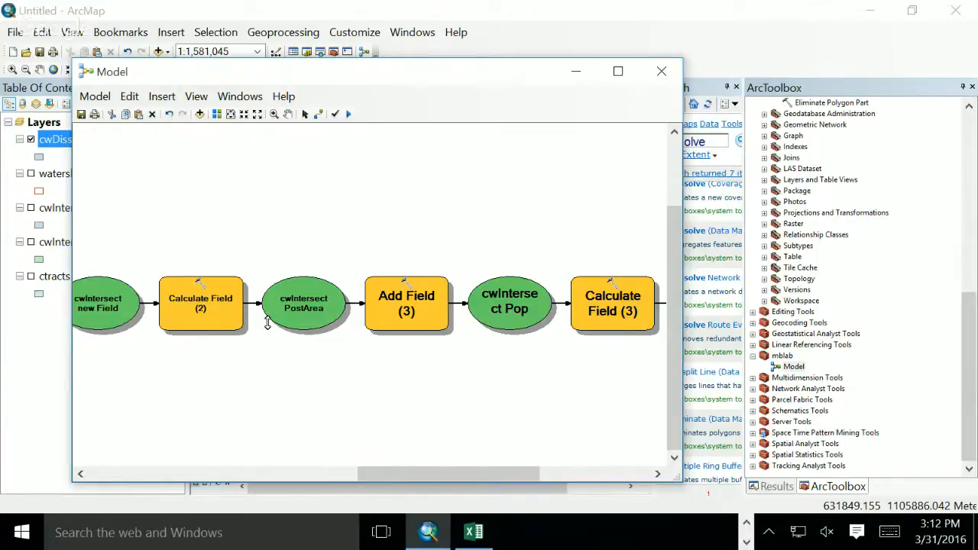
scroll(311, 317, right, 5)
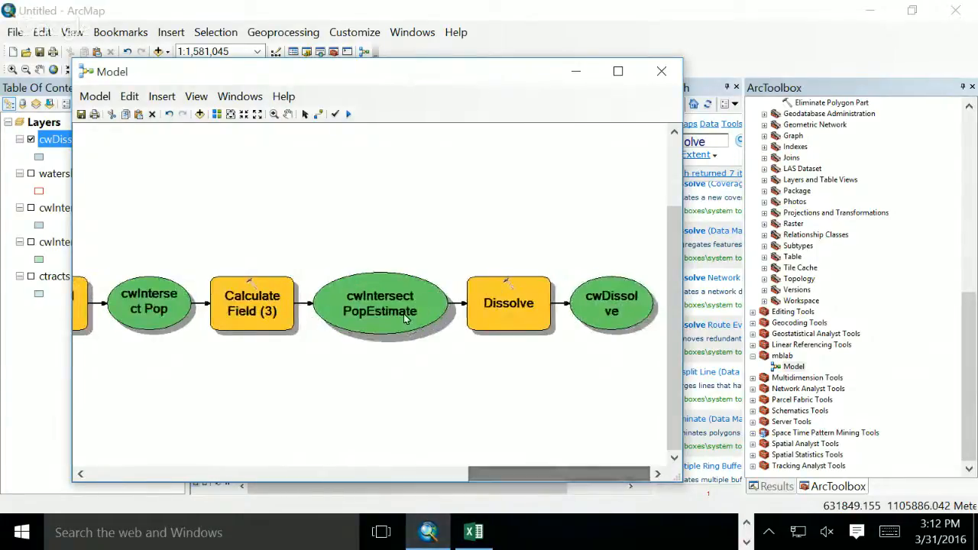
right_click(620, 305)
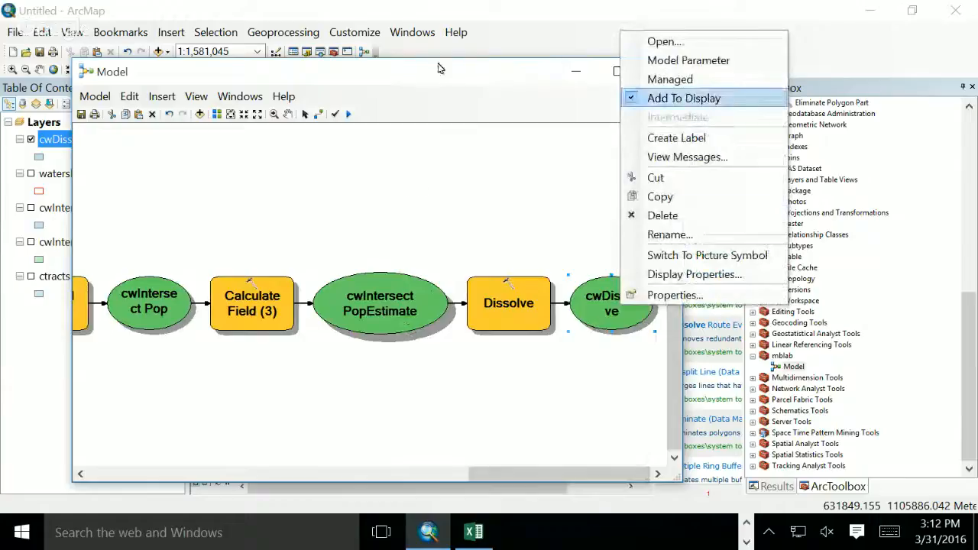
key(Up)
key(Up)
key(Return)
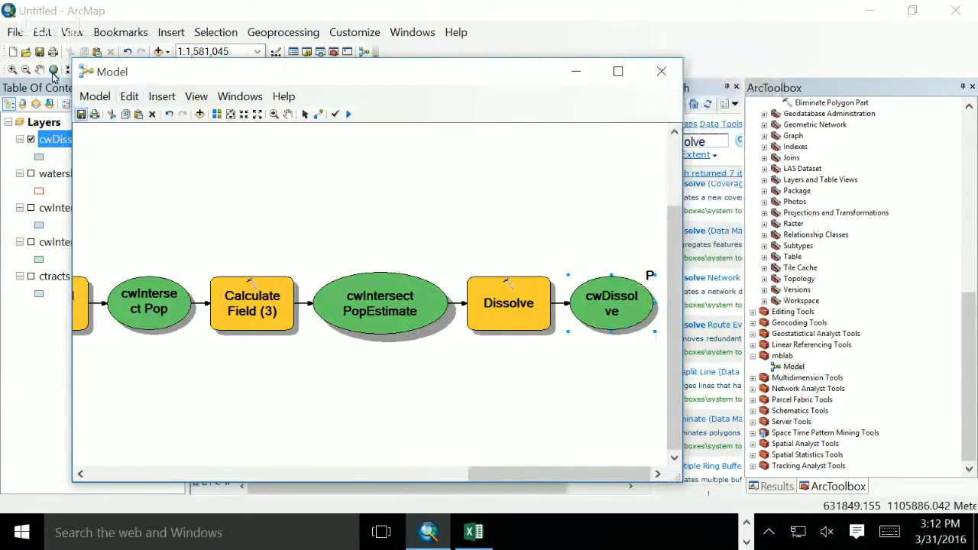
click(81, 114)
click(661, 71)
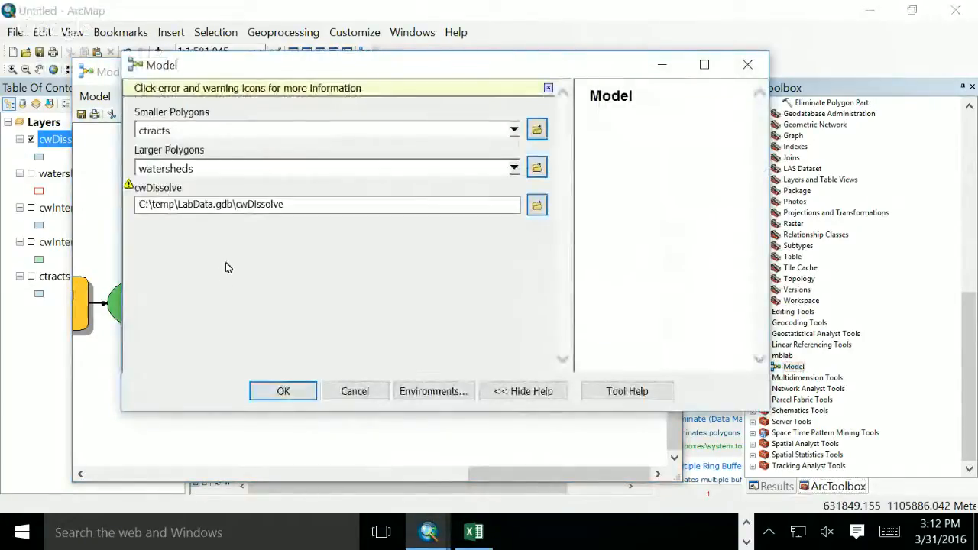
Step: Close the Model tool's dialog without running it and remove the model parameter setting from the cwDissolve output
click(354, 391)
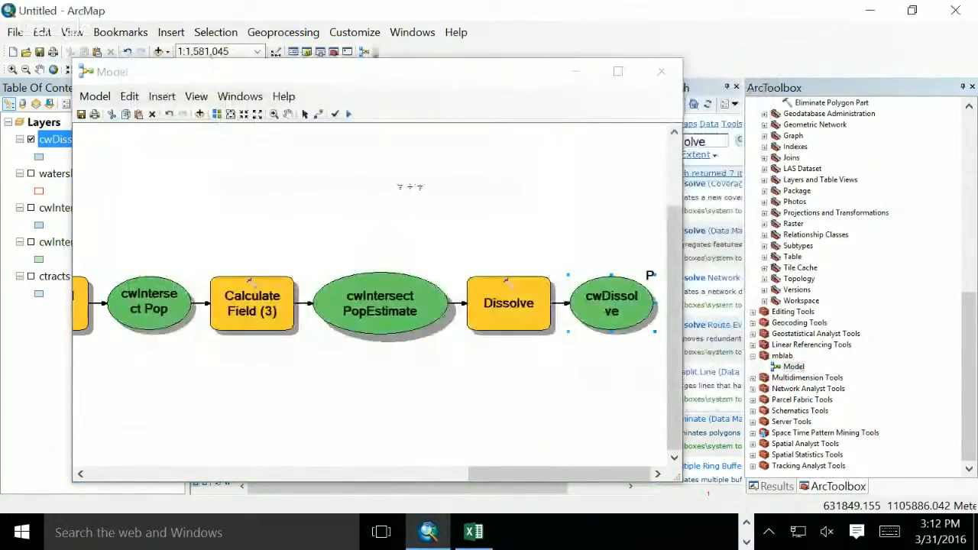
right_click(616, 297)
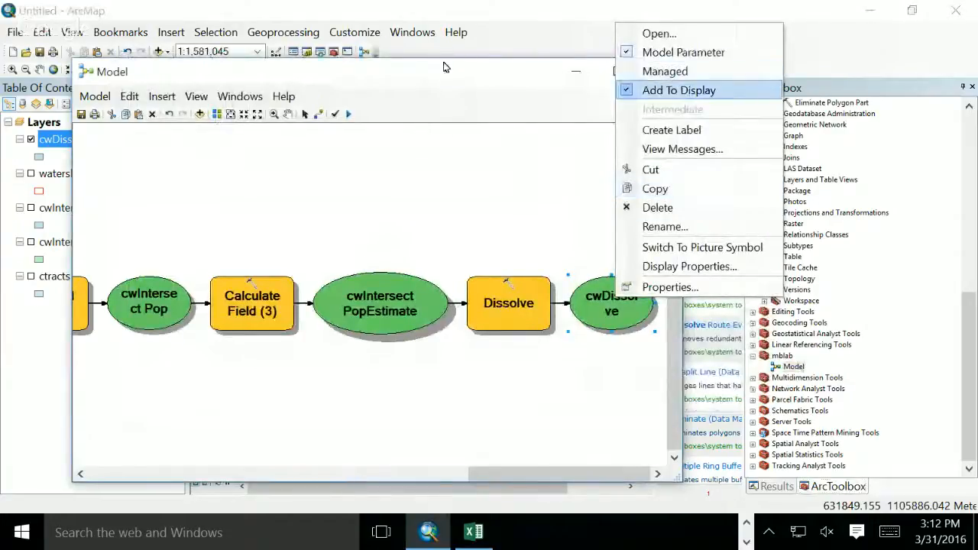
click(683, 52)
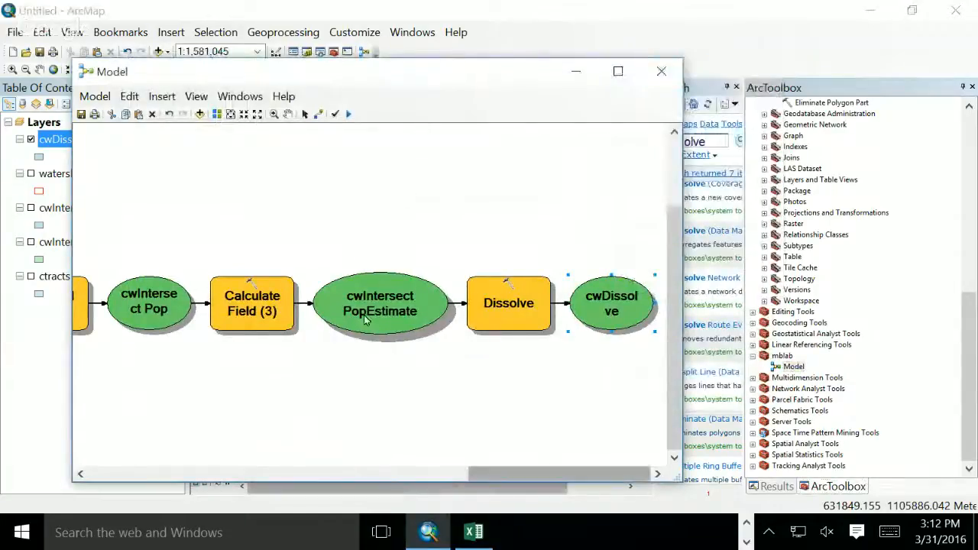
Step: Look through the model's chain of intermediate outputs between Intersect and the final Dissolve
scroll(365, 320, left, 6)
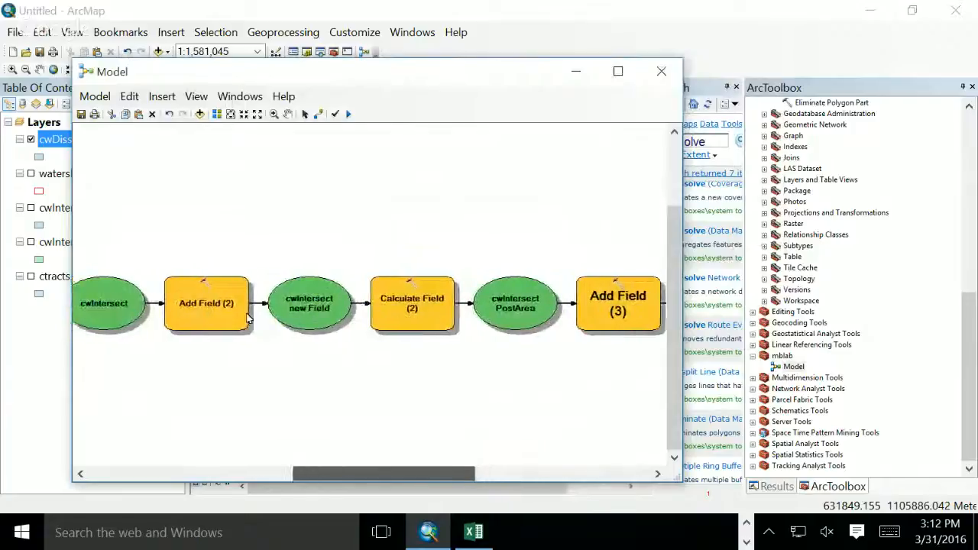
scroll(247, 319, right, 10)
scroll(300, 317, left, 6)
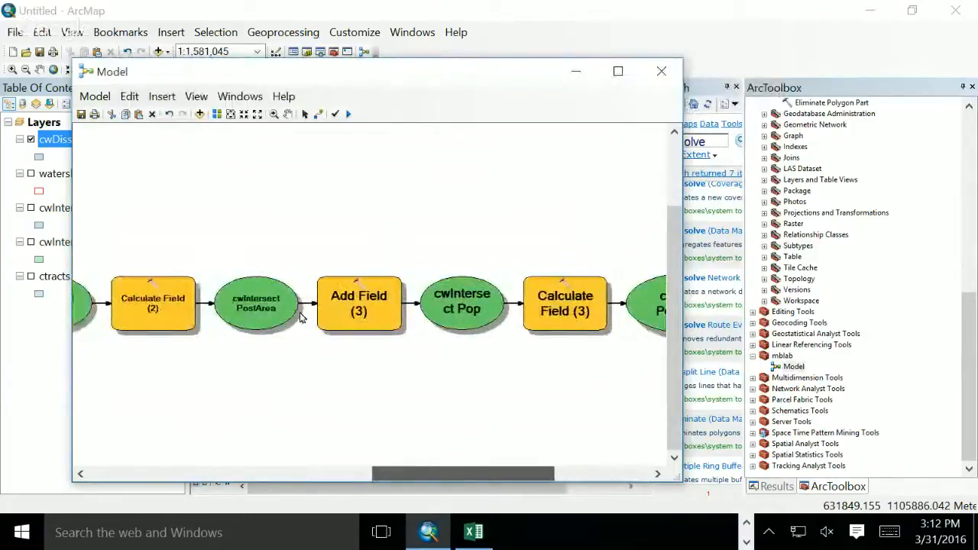
scroll(300, 317, left, 3)
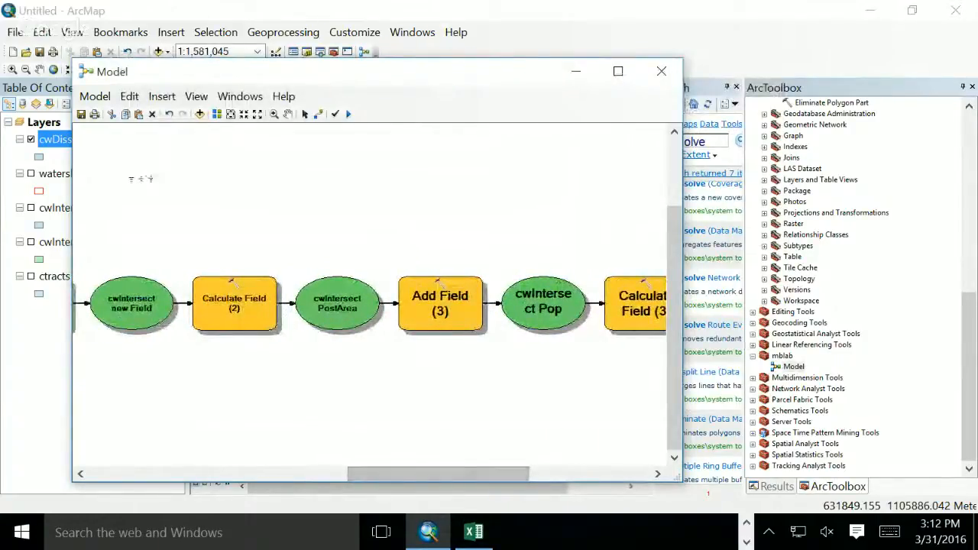
scroll(277, 317, left, 2)
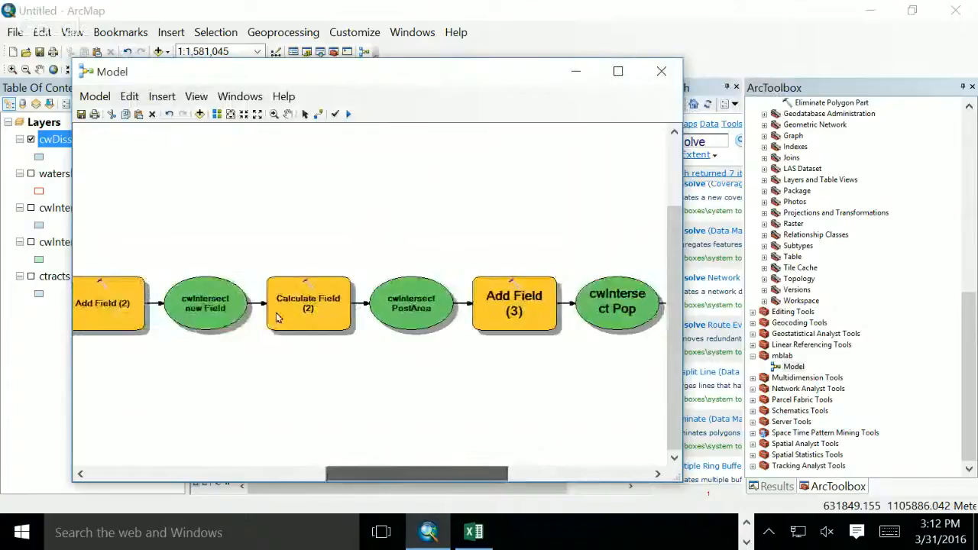
scroll(277, 317, left, 2)
scroll(287, 321, right, 1)
scroll(290, 322, left, 1)
scroll(300, 330, right, 4)
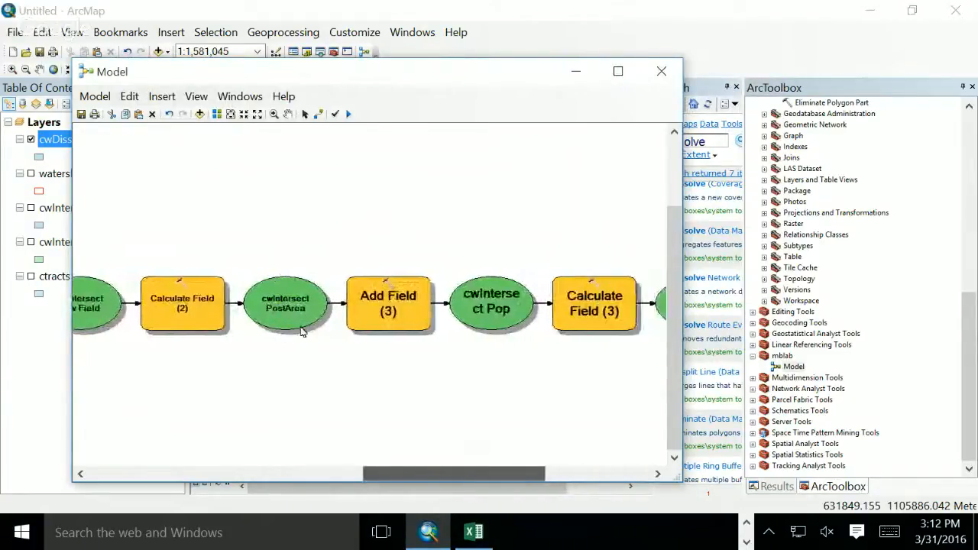
scroll(300, 330, right, 8)
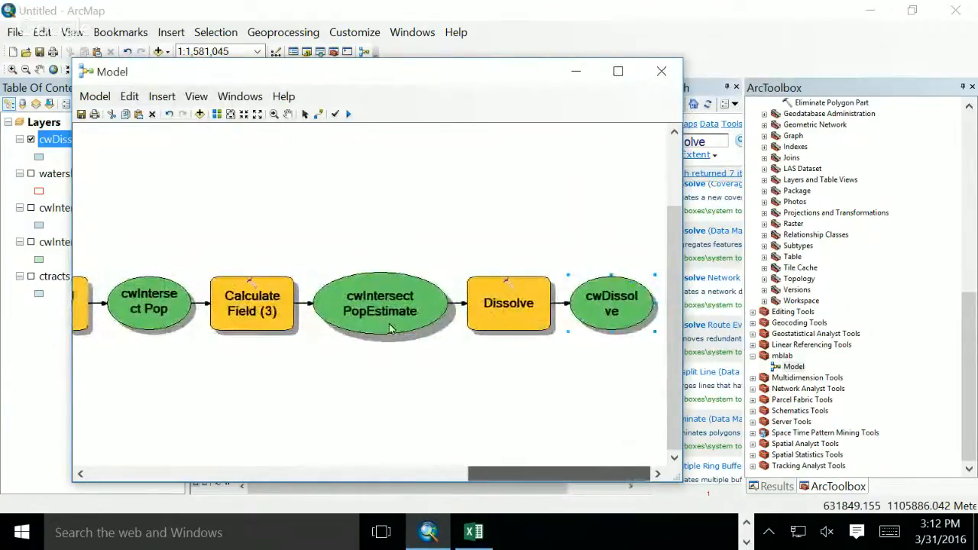
Step: Make the cwDissolve output a model parameter again
click(357, 260)
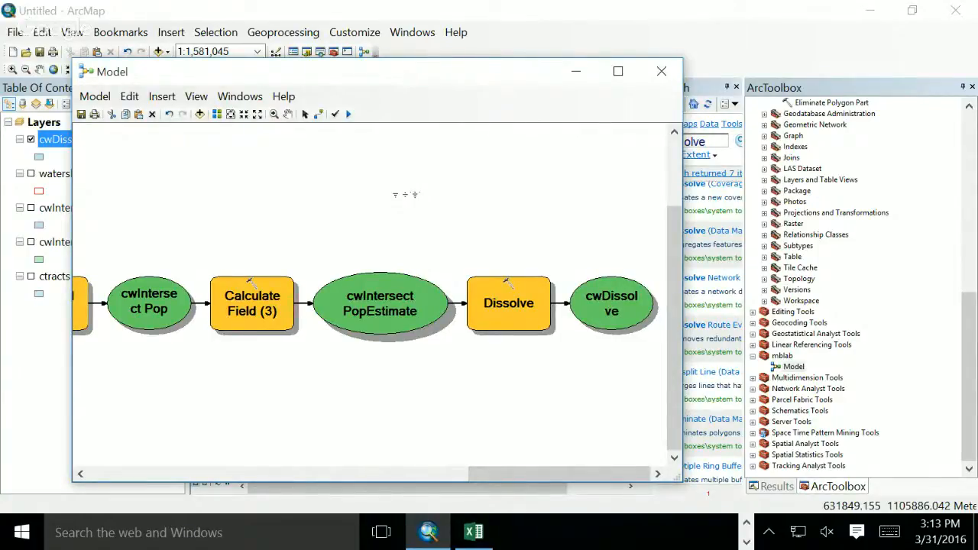
right_click(608, 308)
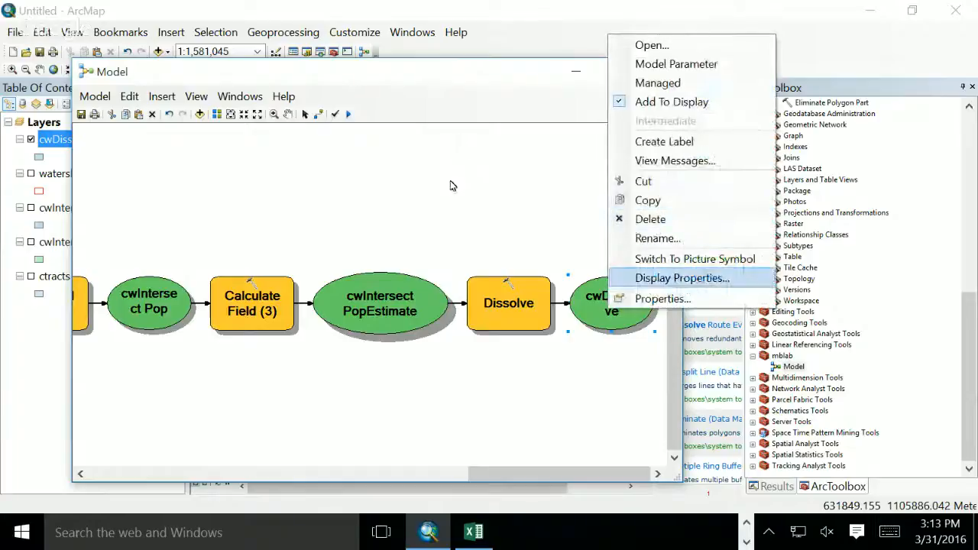
click(688, 65)
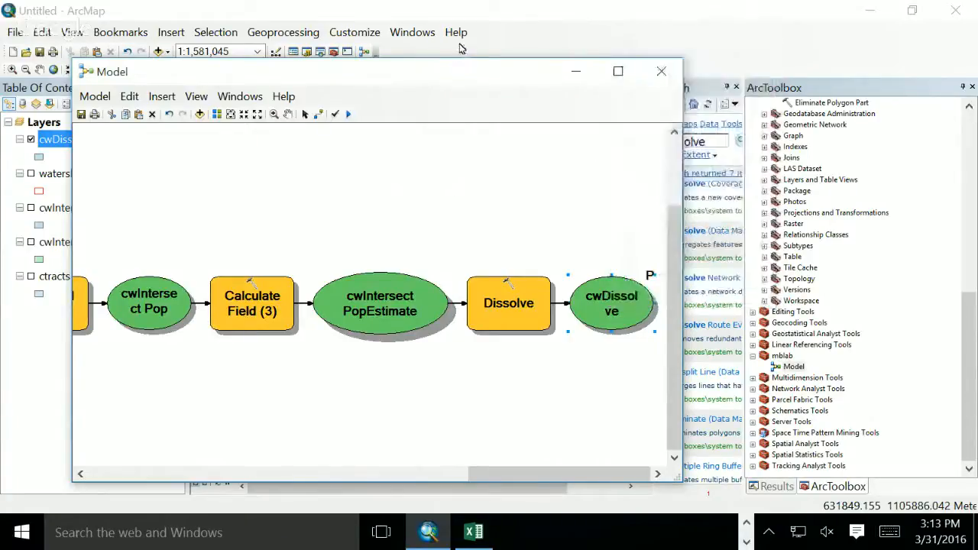
click(359, 259)
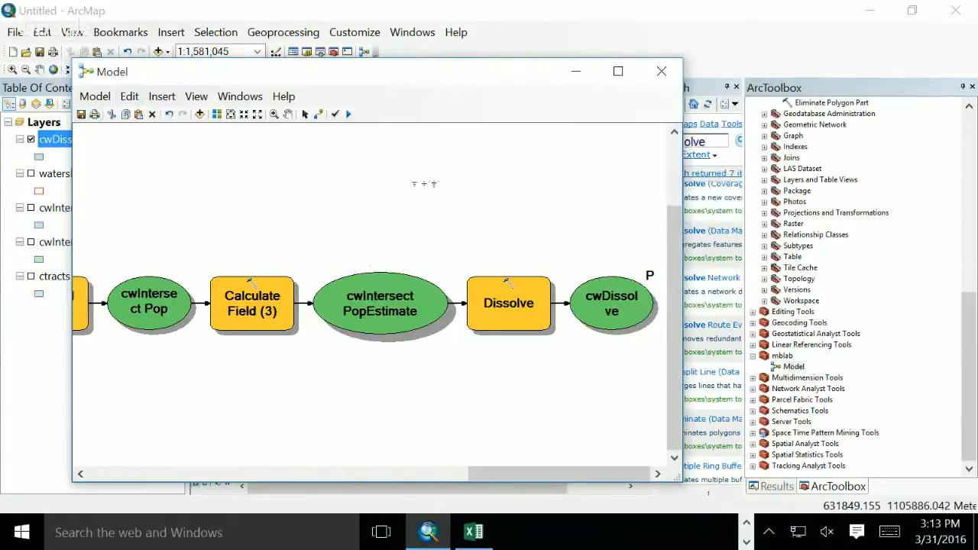
Step: Rename the cwDissolve output element in the model to "Ouput Polygons"
right_click(611, 302)
click(654, 218)
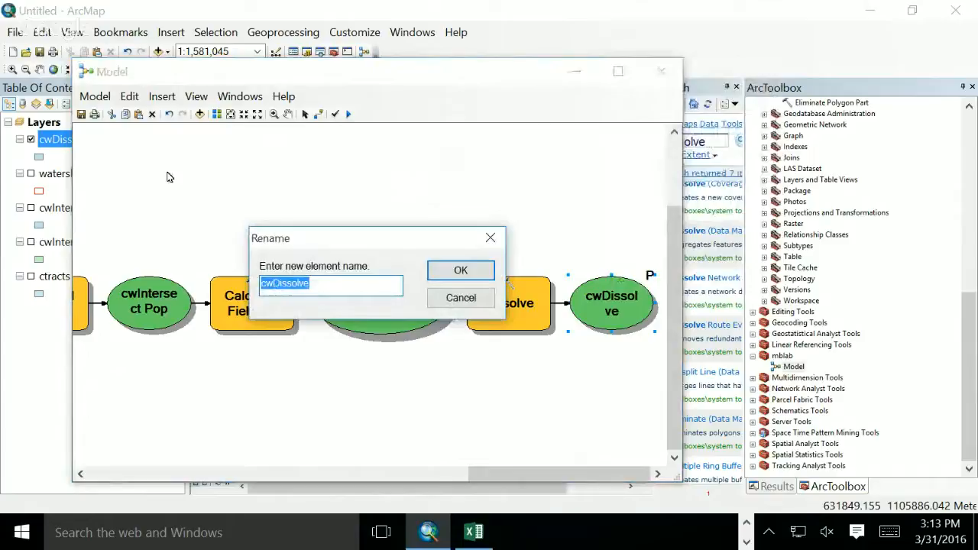
text(Ouput Features)
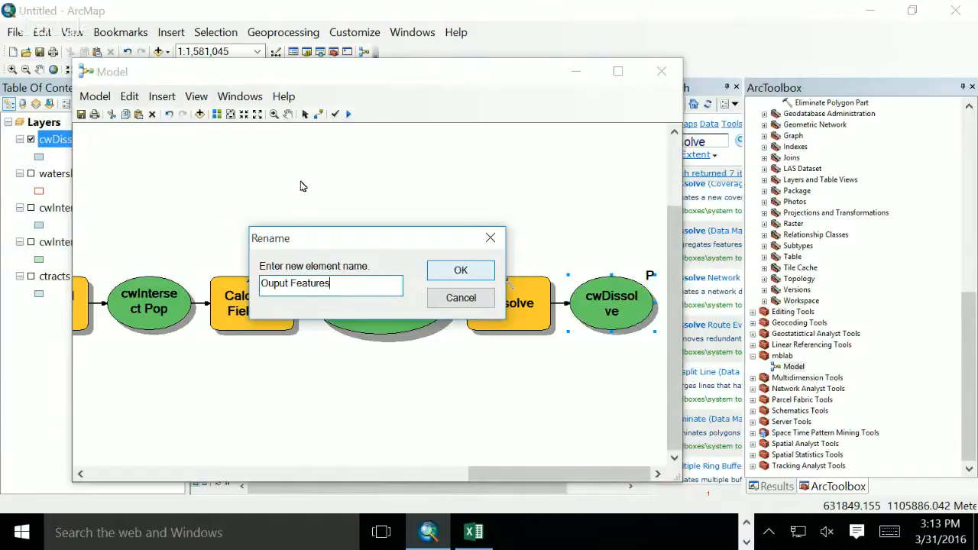
key(BackSpace)
key(BackSpace)
key(BackSpace)
key(BackSpace)
key(BackSpace)
key(BackSpace)
key(BackSpace)
key(BackSpace)
text(Polgons)
key(BackSpace)
key(BackSpace)
key(BackSpace)
key(BackSpace)
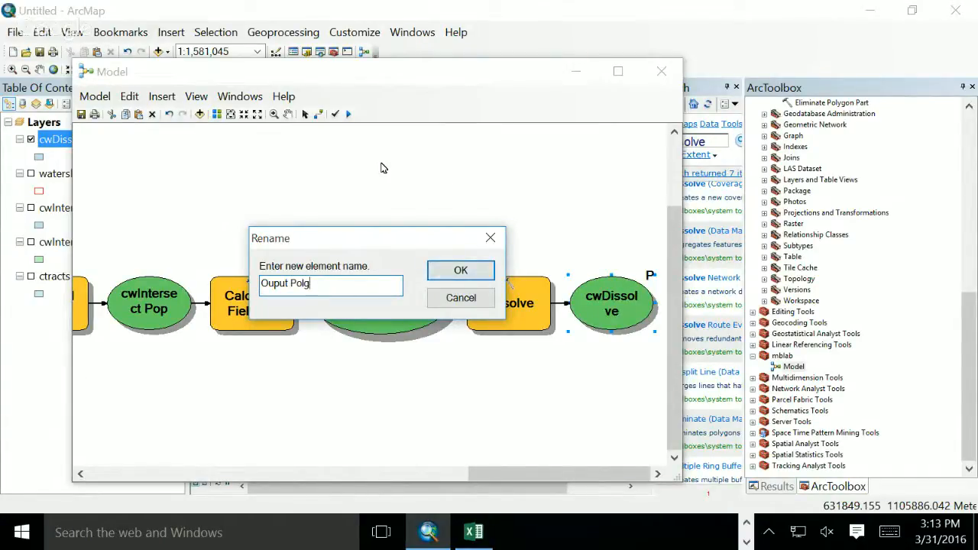
text(ygons)
key(Return)
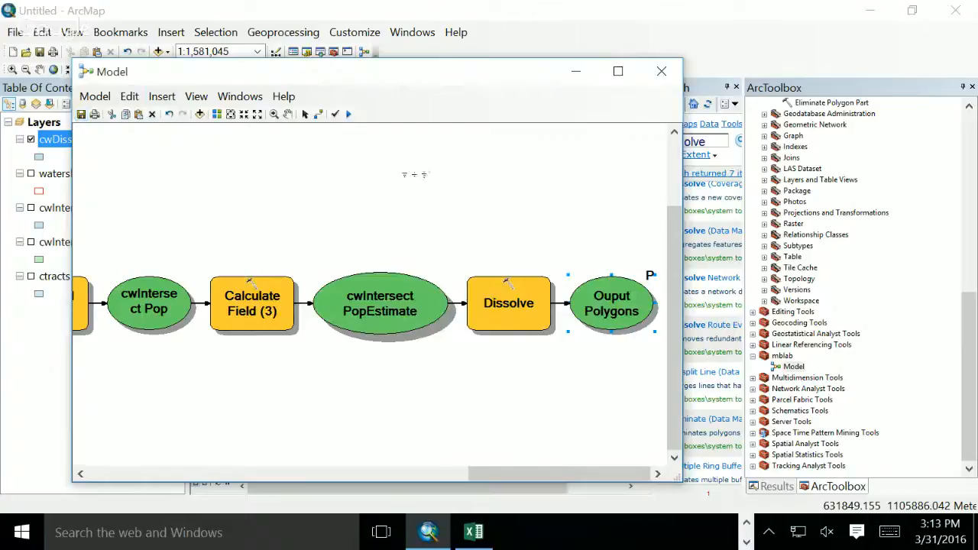
Step: Open the Model tool's dialog to check the label of the renamed output parameter, and cancel it
double_click(793, 366)
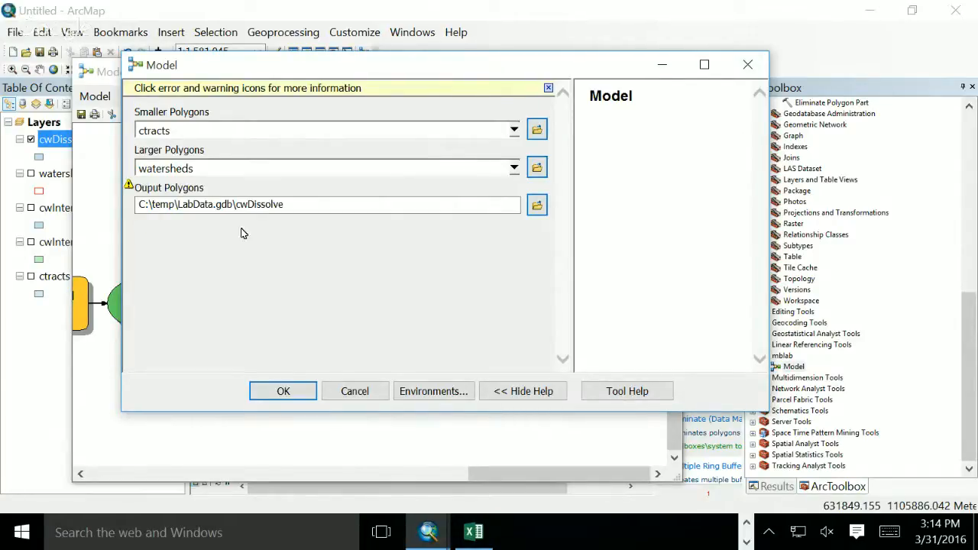
click(354, 391)
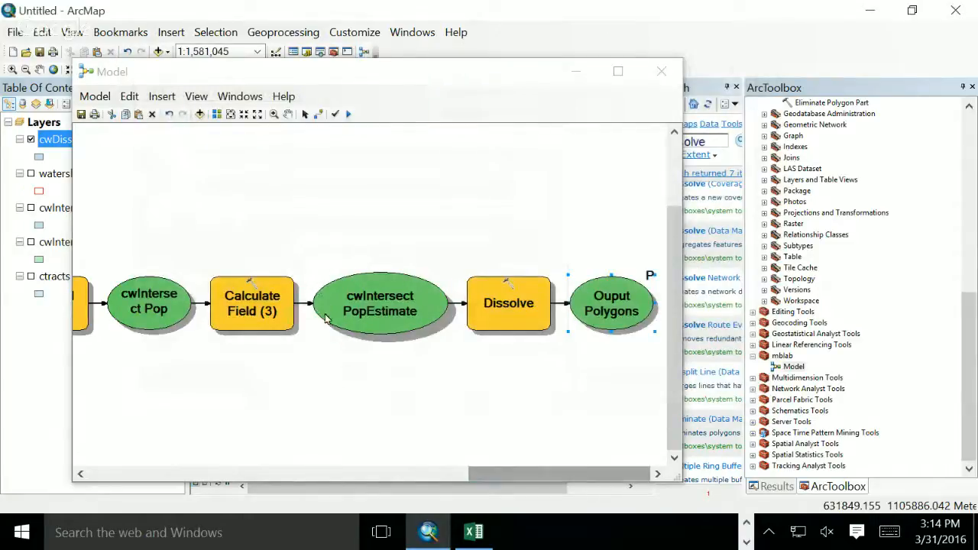
Step: Review the model from the input polygons to the output, inspect the Calculate Field (3) settings and close them without changes
drag(488, 474, 134, 473)
drag(90, 323, 171, 326)
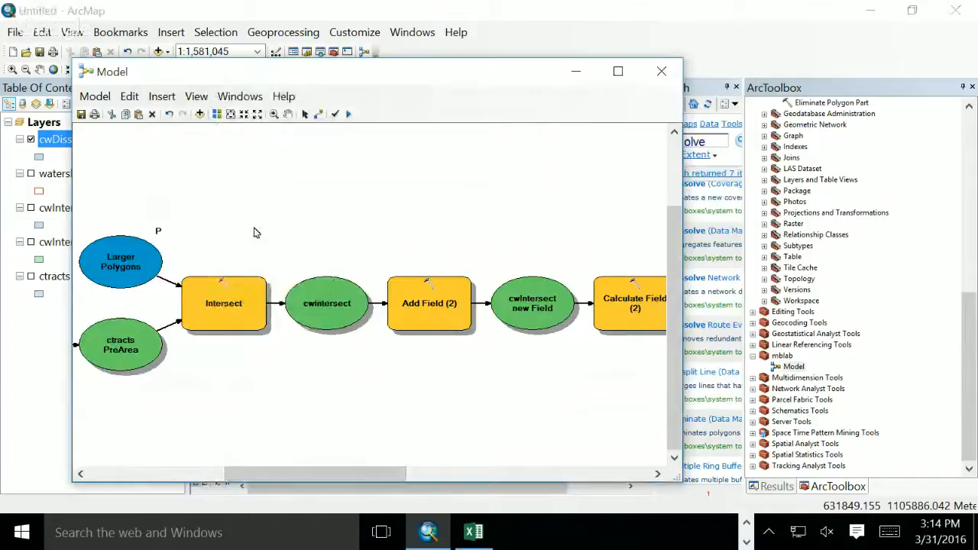
drag(239, 313, 406, 310)
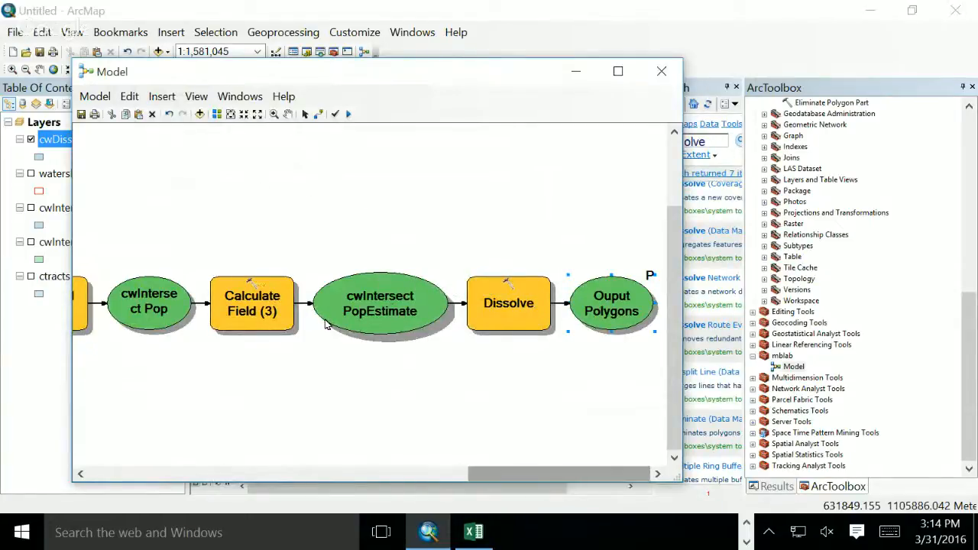
scroll(325, 324, left, 3)
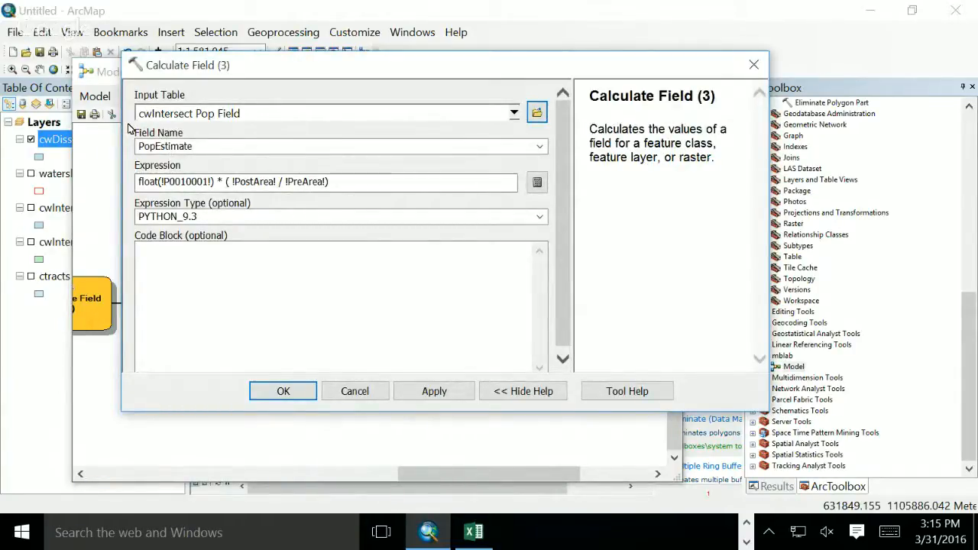
key(Escape)
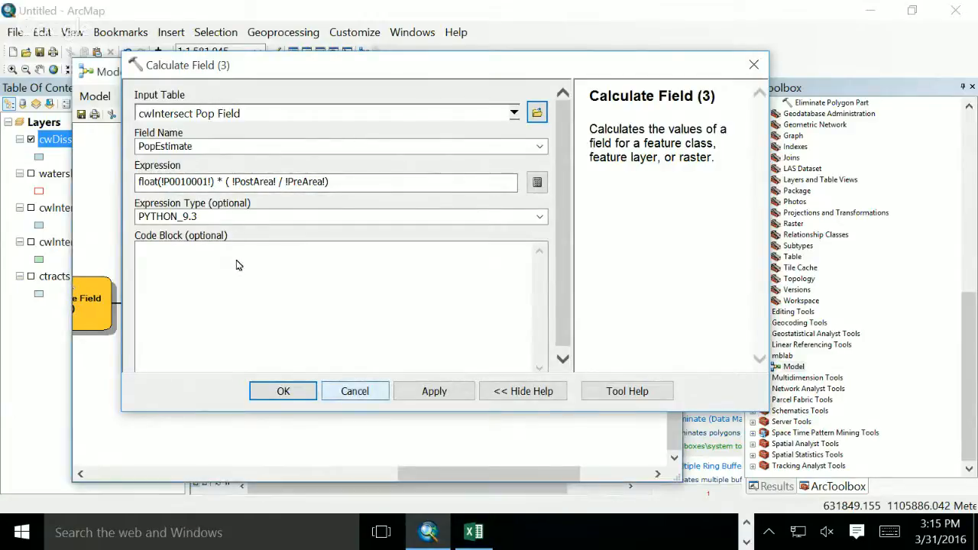
Step: Create a standalone variable with the Field data type in the empty area above the model chain
right_click(166, 133)
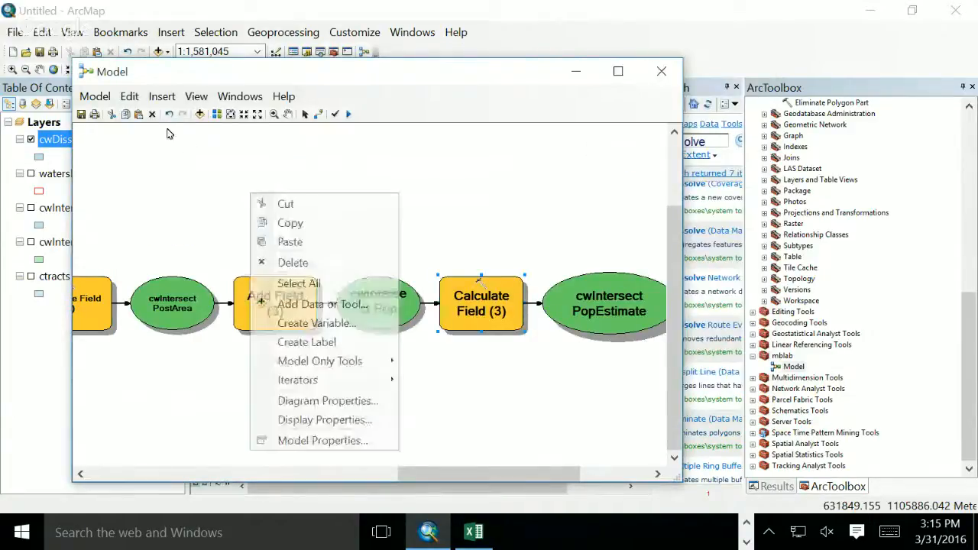
key(Up)
key(Up)
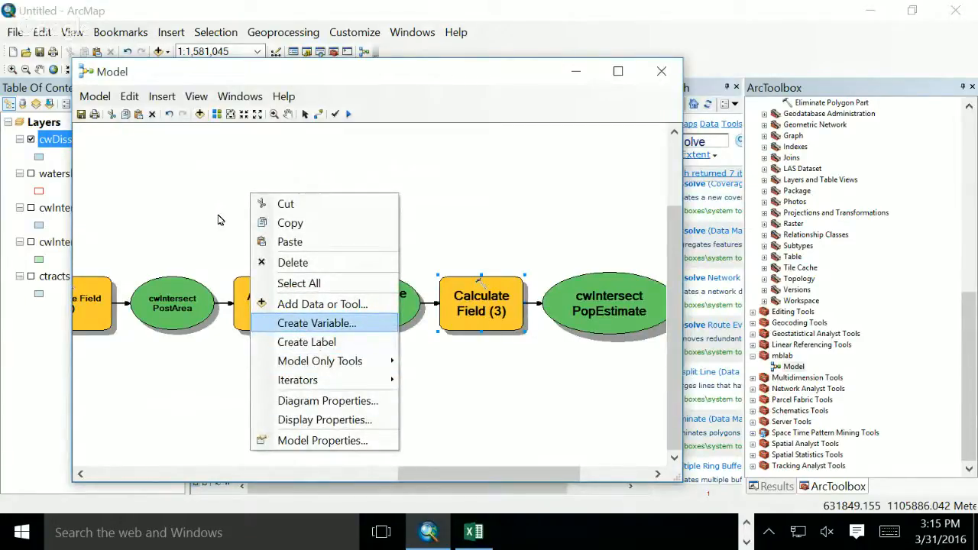
key(Return)
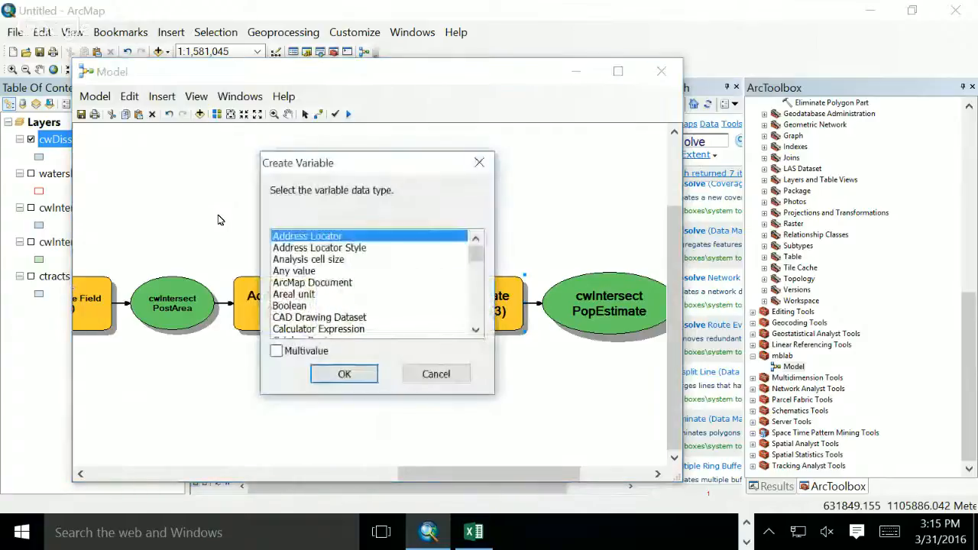
key(Down)
key(Down)
key(Down)
key(Down)
key(Down)
key(Down)
key(Down)
key(Down)
key(Down)
key(Down)
key(Down)
key(Down)
key(Down)
key(Down)
key(Down)
key(Down)
key(Down)
key(Down)
key(Down)
key(Down)
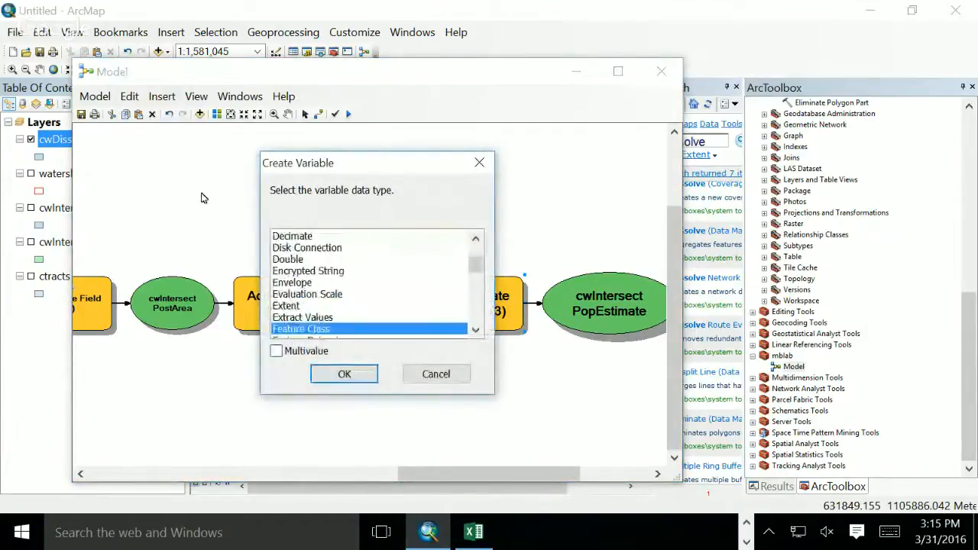
scroll(321, 233, down, 2)
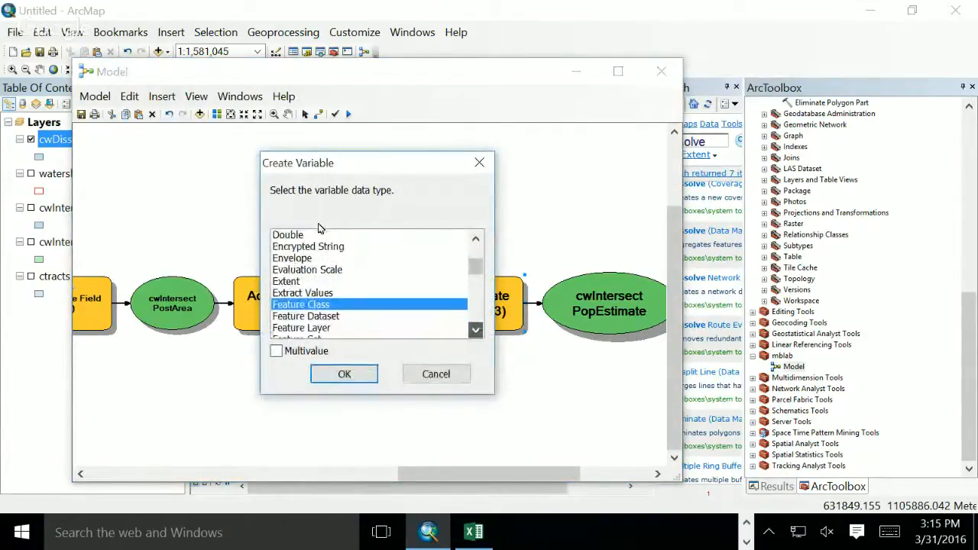
key(Down)
key(Down)
key(Down)
key(Down)
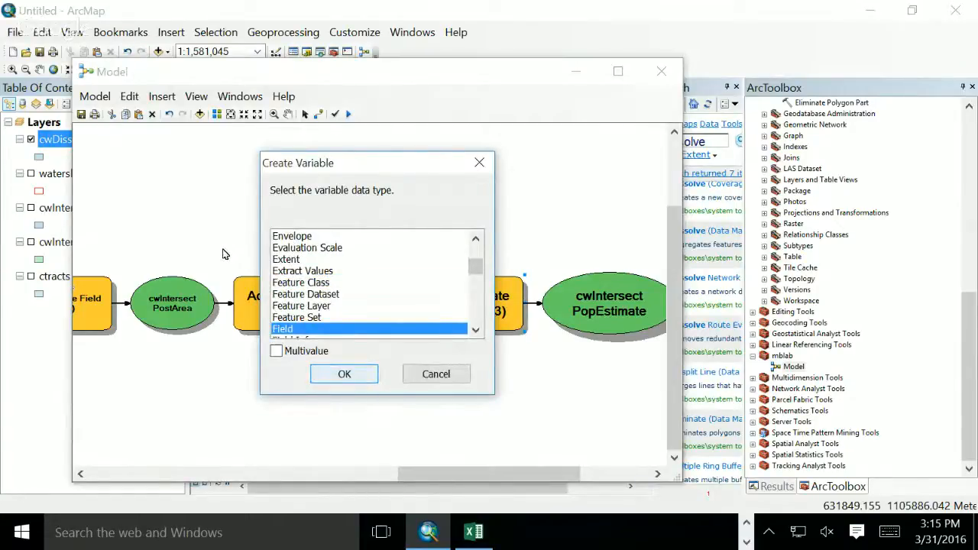
key(Return)
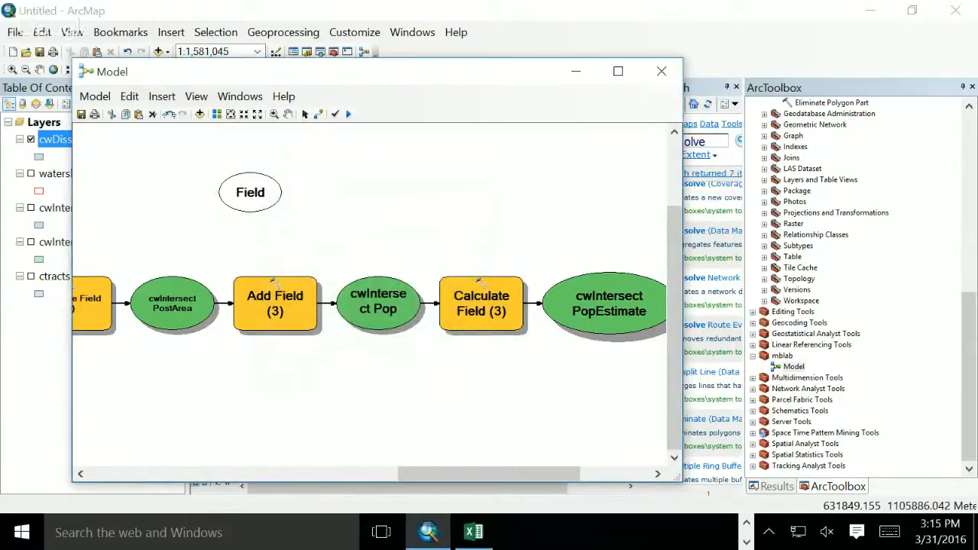
Step: Make the new Field variable a model parameter, check it in the Model tool's dialog and cancel that dialog
right_click(249, 191)
click(181, 146)
click(255, 128)
double_click(793, 366)
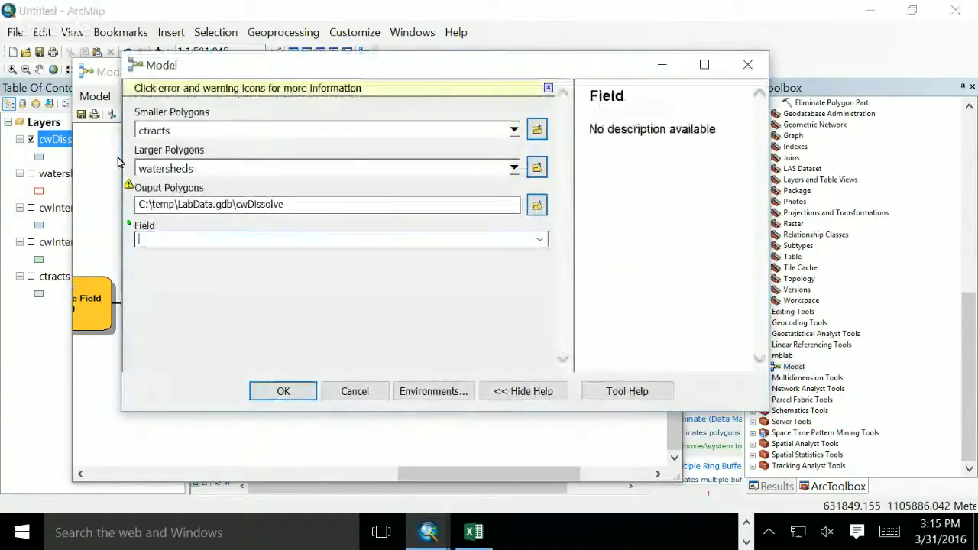
click(354, 390)
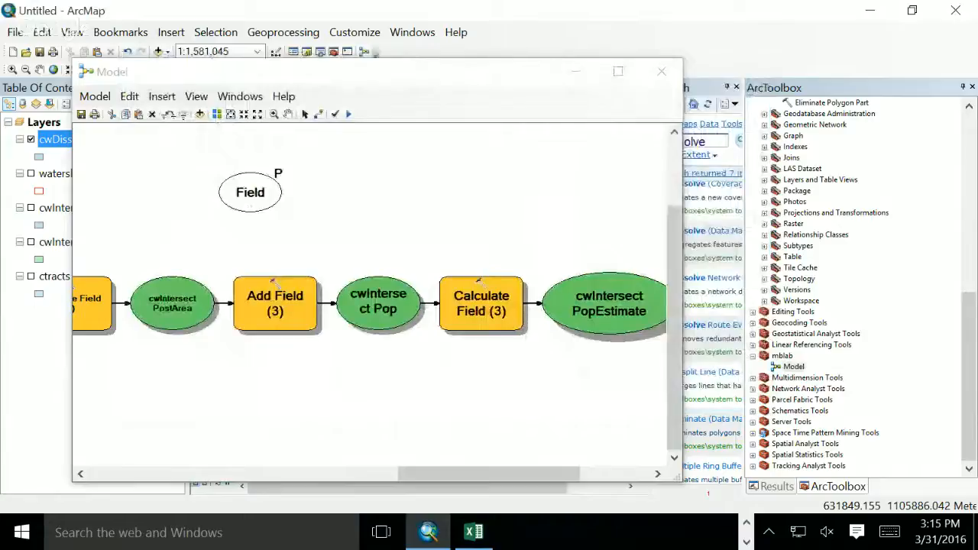
Step: Open the Field variable's properties, look through its General and Data Type settings, and close them without changes
right_click(260, 192)
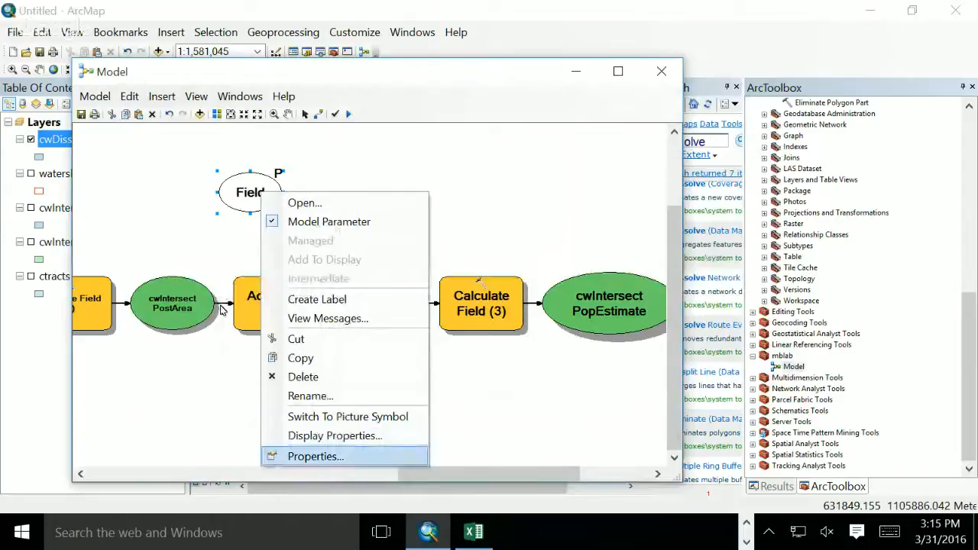
key(Return)
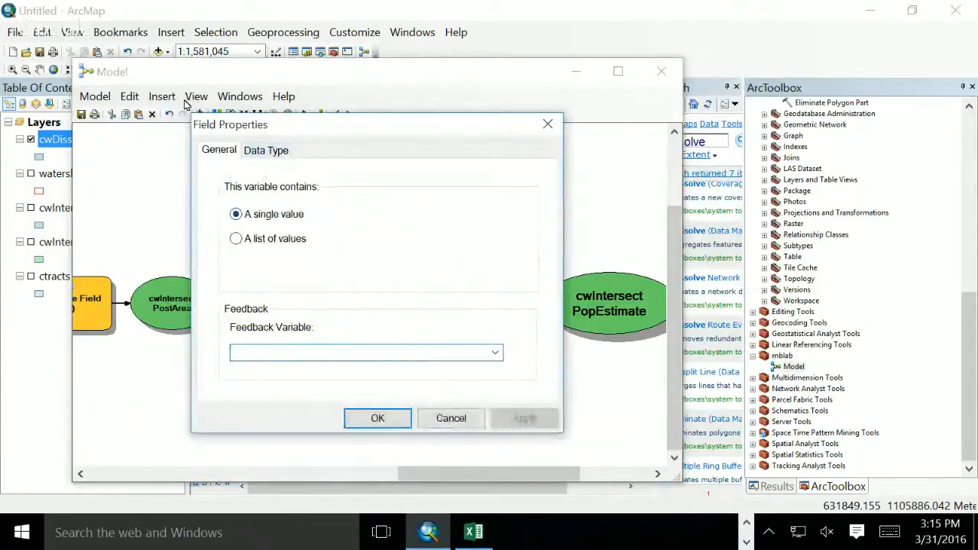
click(266, 151)
click(220, 149)
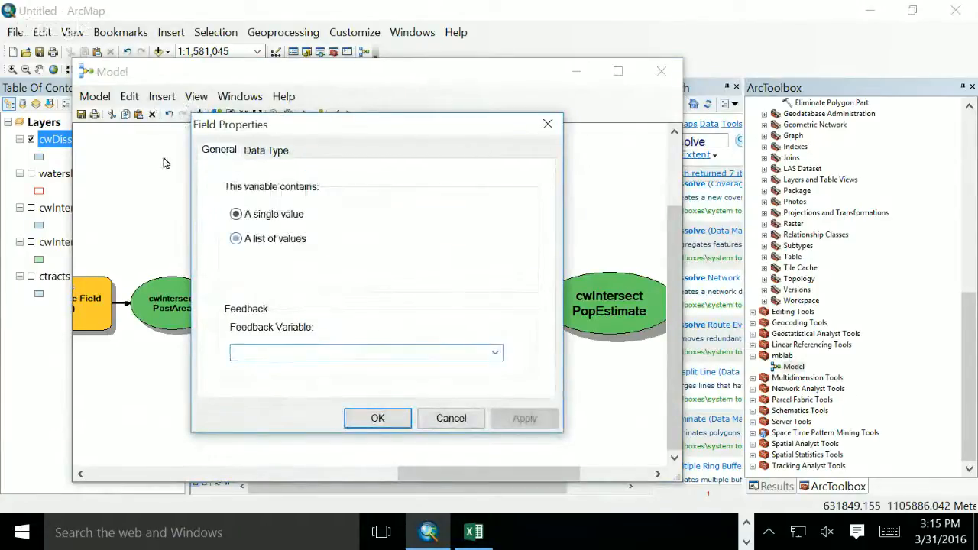
click(236, 238)
click(236, 213)
click(266, 150)
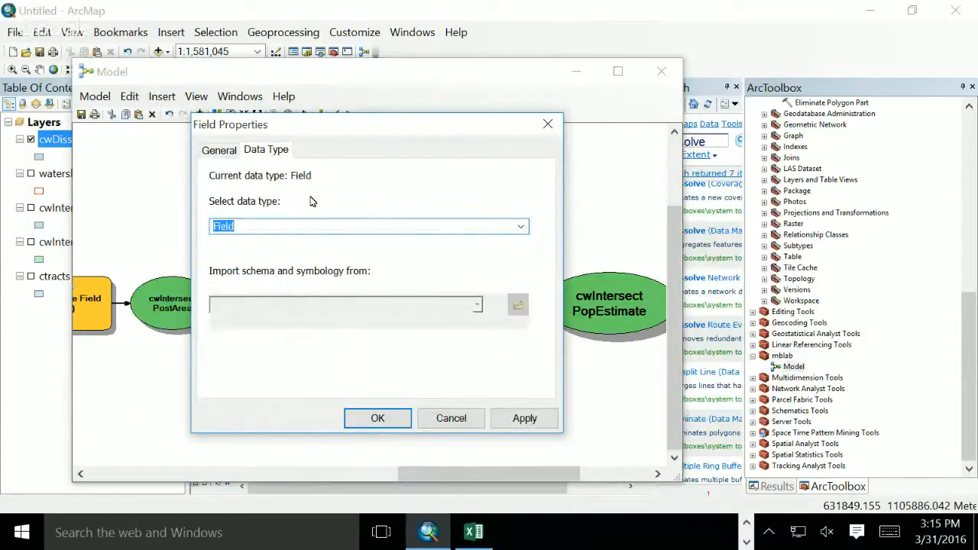
click(321, 226)
click(416, 224)
click(220, 150)
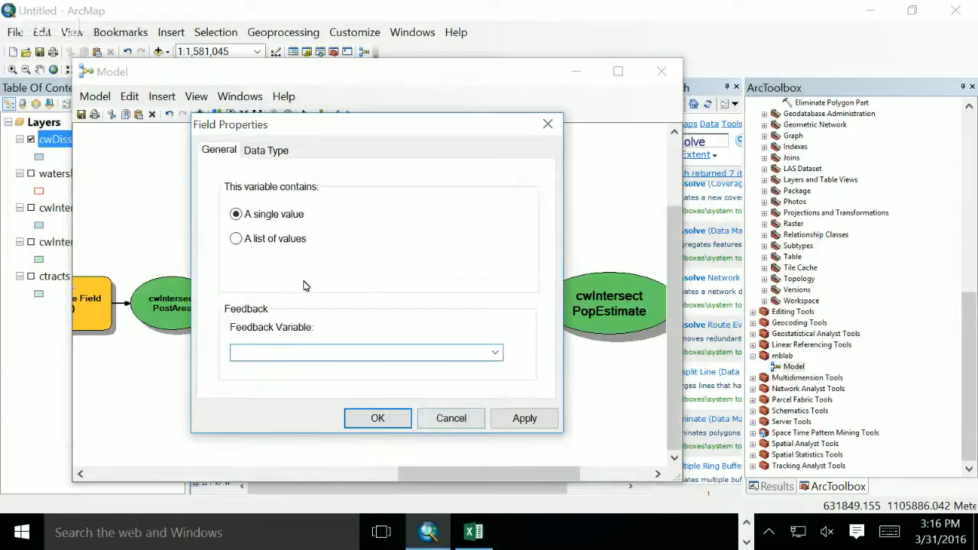
key(Return)
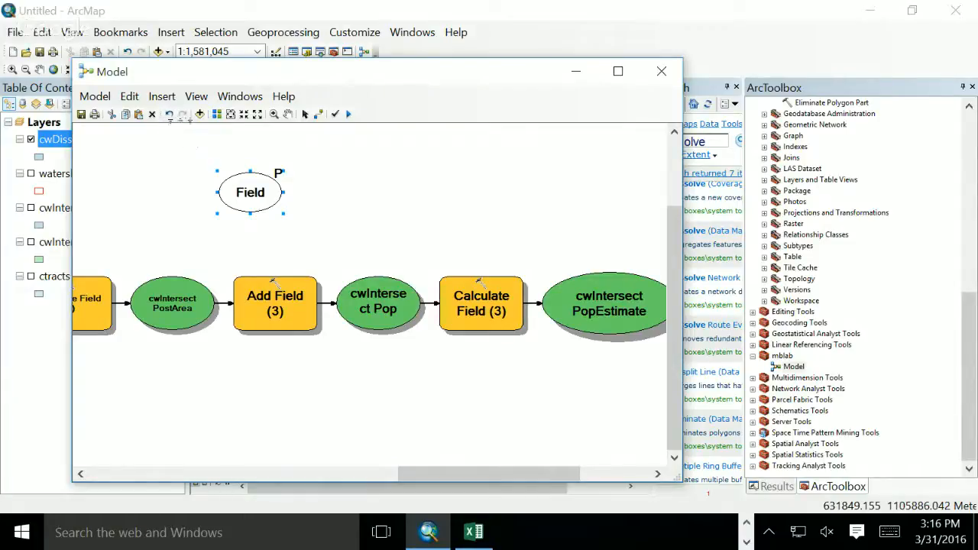
Step: Recheck the Field variable's single-value and list-of-values options and its data type, and cancel the properties
right_click(266, 194)
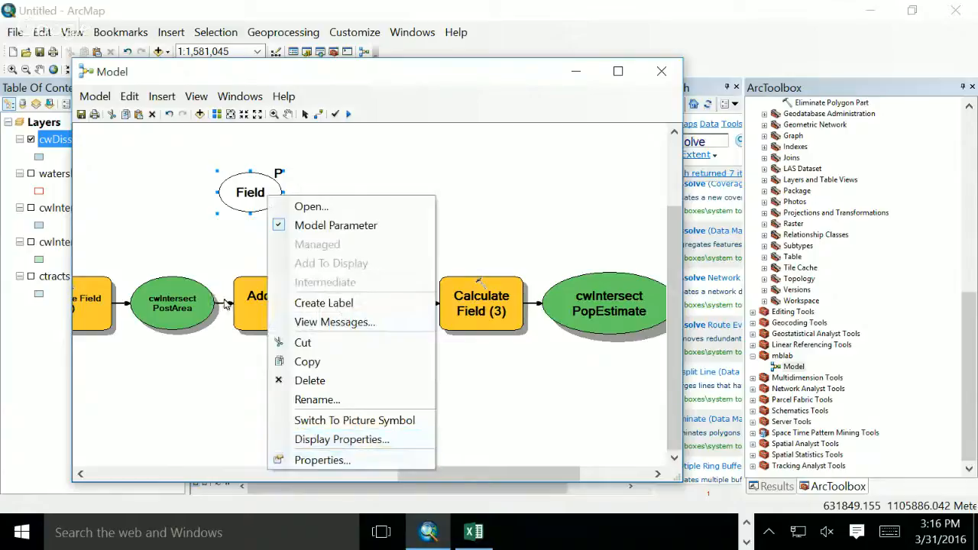
key(Down)
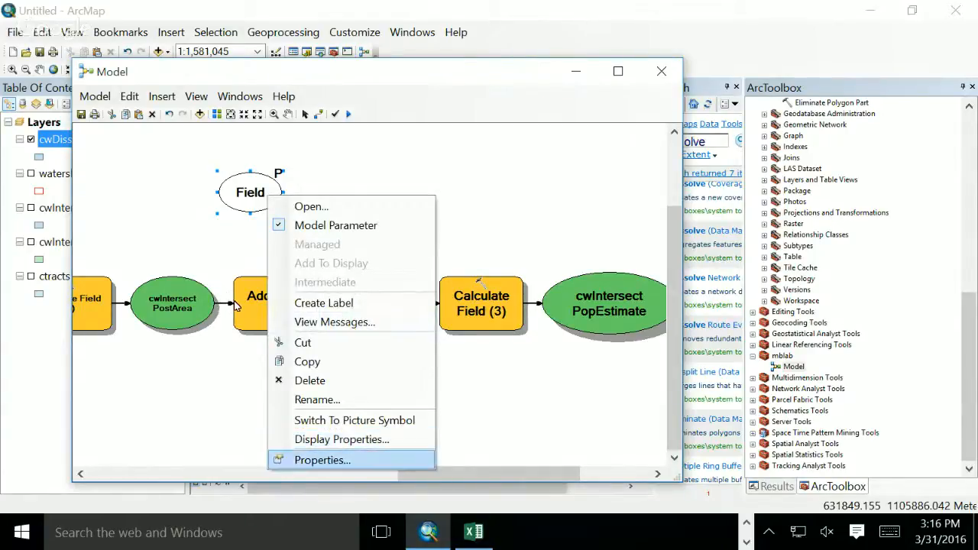
key(Return)
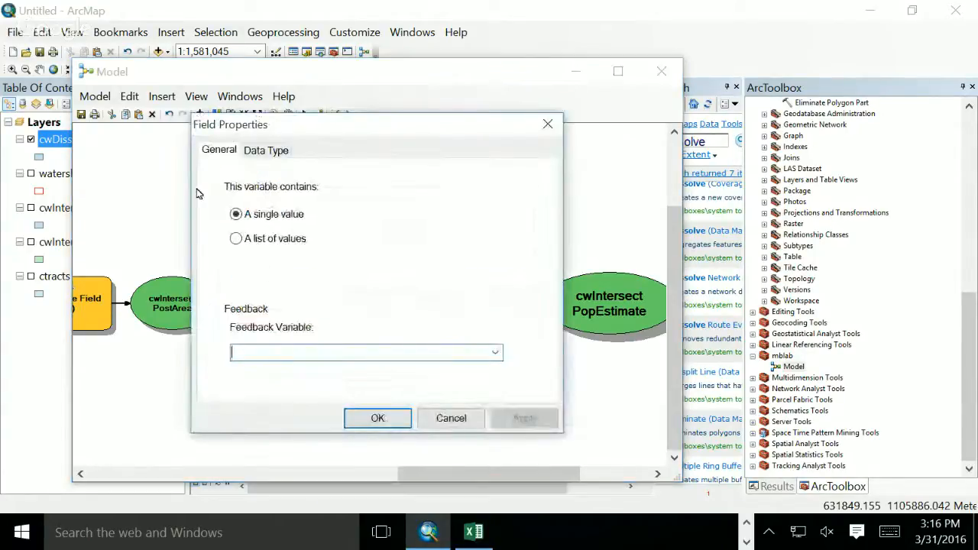
click(236, 239)
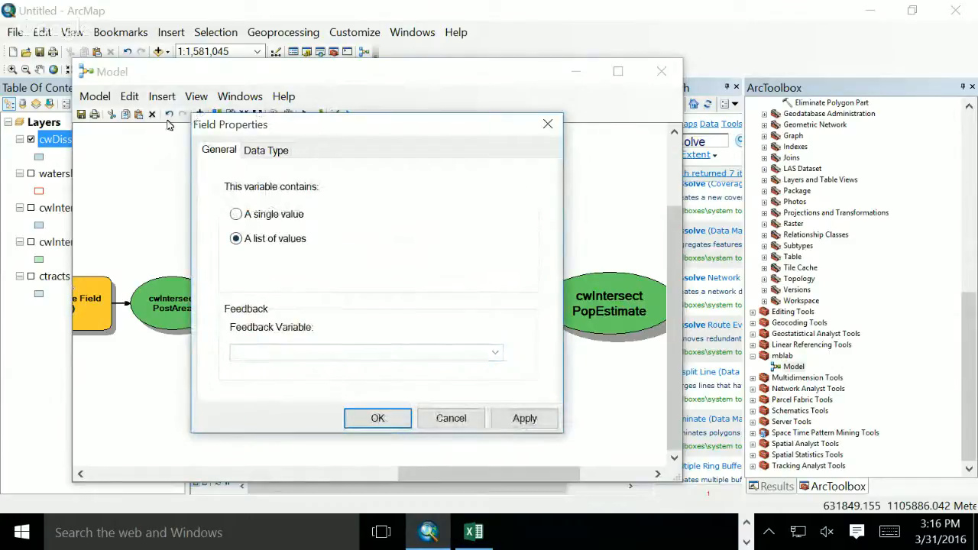
click(249, 214)
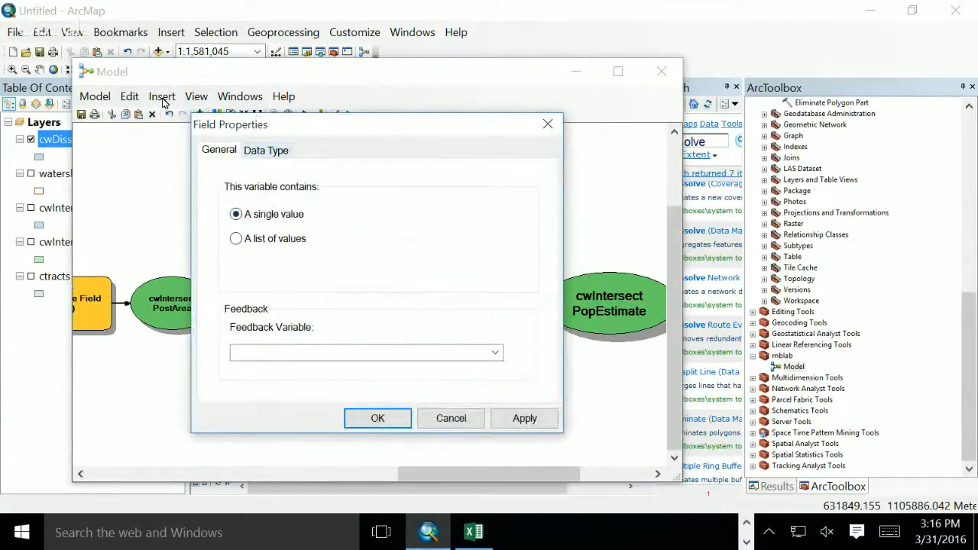
click(265, 151)
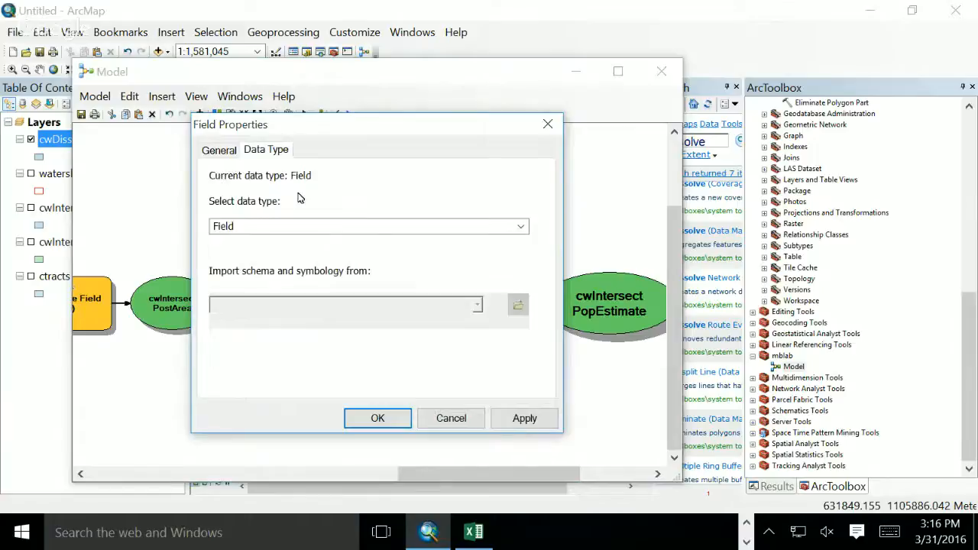
click(424, 226)
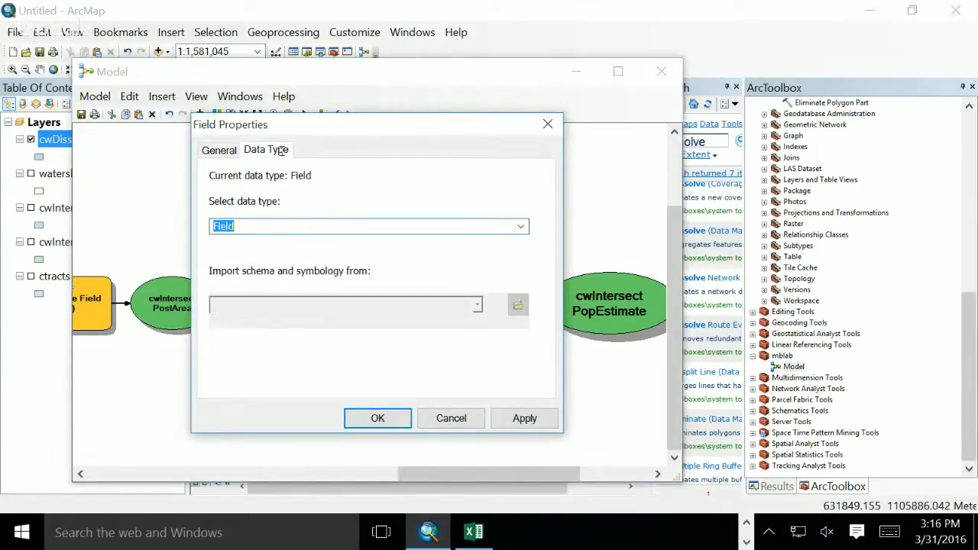
click(450, 418)
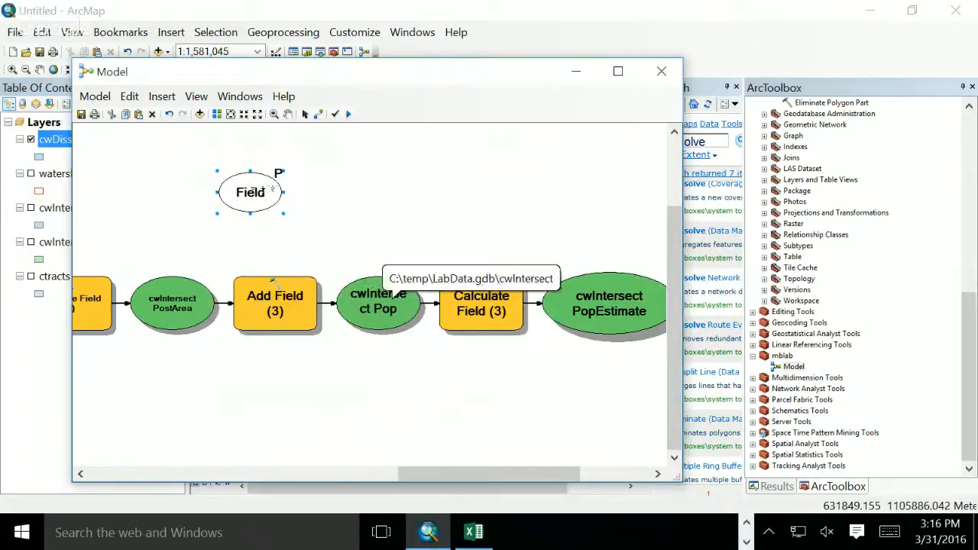
Step: Inspect the expression in the Calculate Field (3) settings, close them, and check the options available for the Field variable
double_click(475, 306)
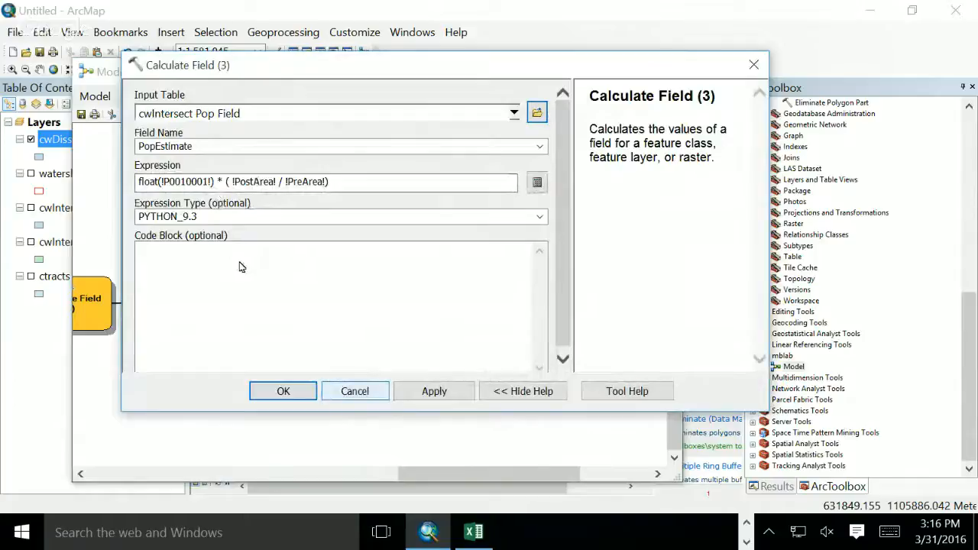
key(Escape)
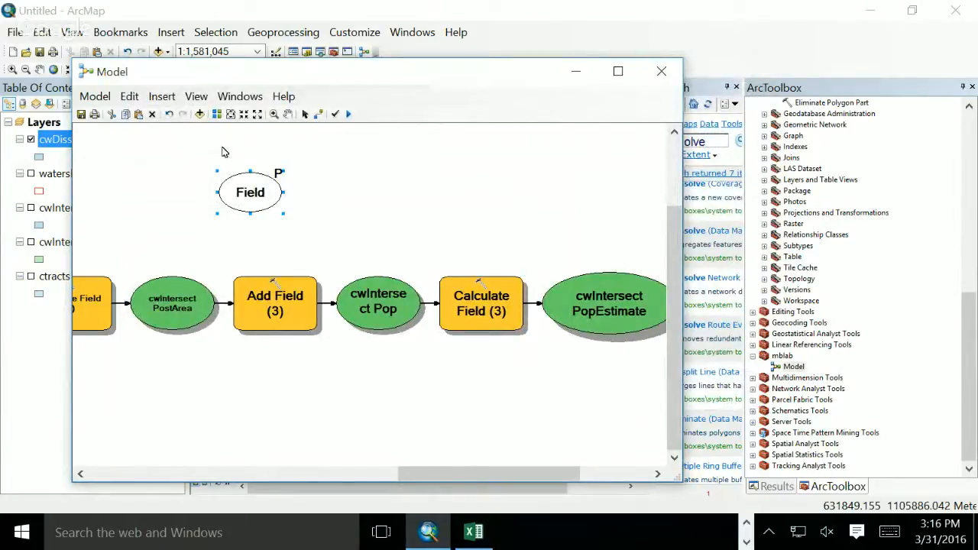
right_click(259, 192)
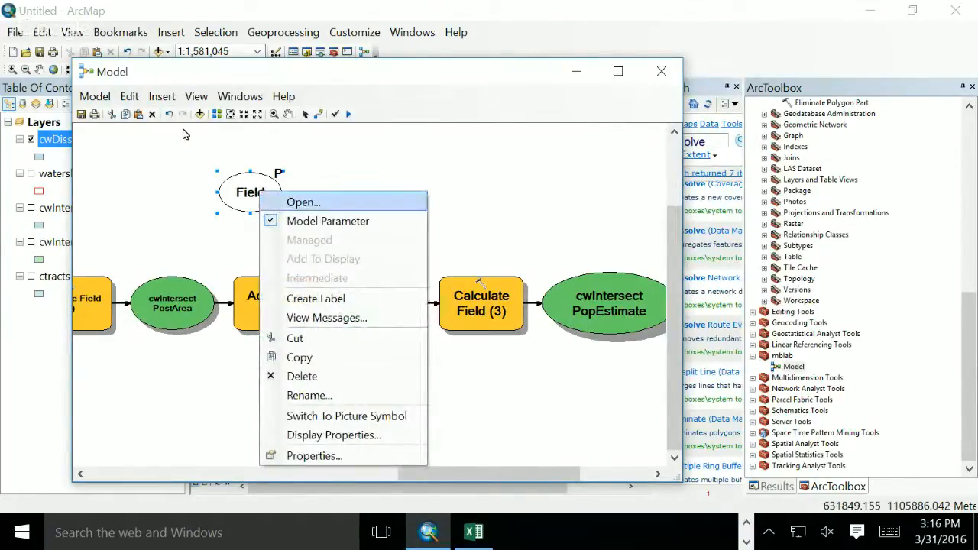
click(269, 113)
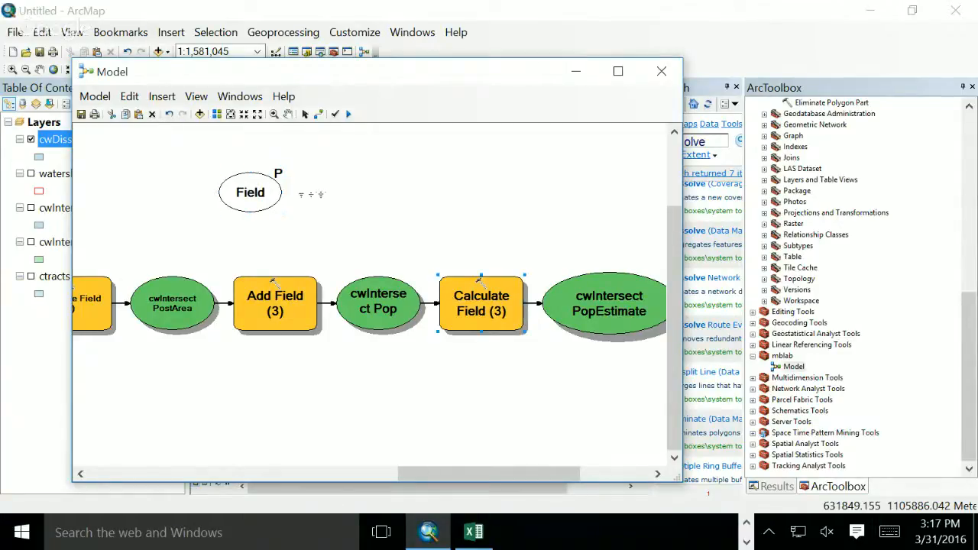
Step: Create a variable from the Expression parameter of Calculate Field (3) and place it above the chain beside the Field variable
right_click(468, 309)
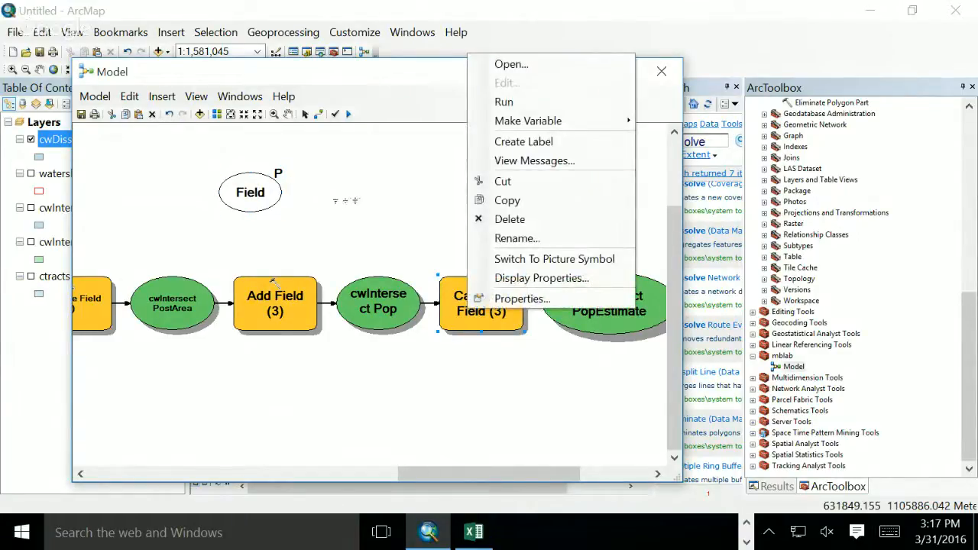
mouse_move(507, 120)
mouse_move(668, 124)
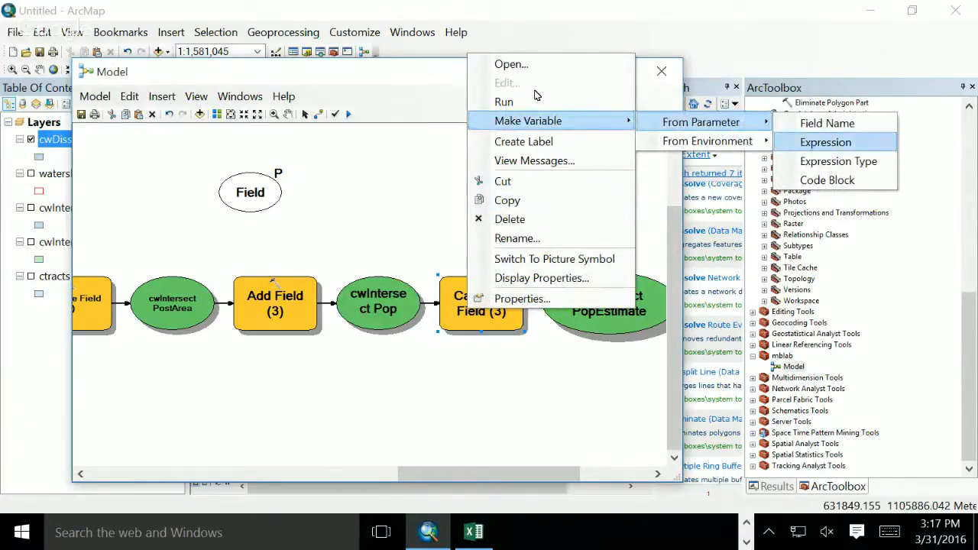
click(825, 142)
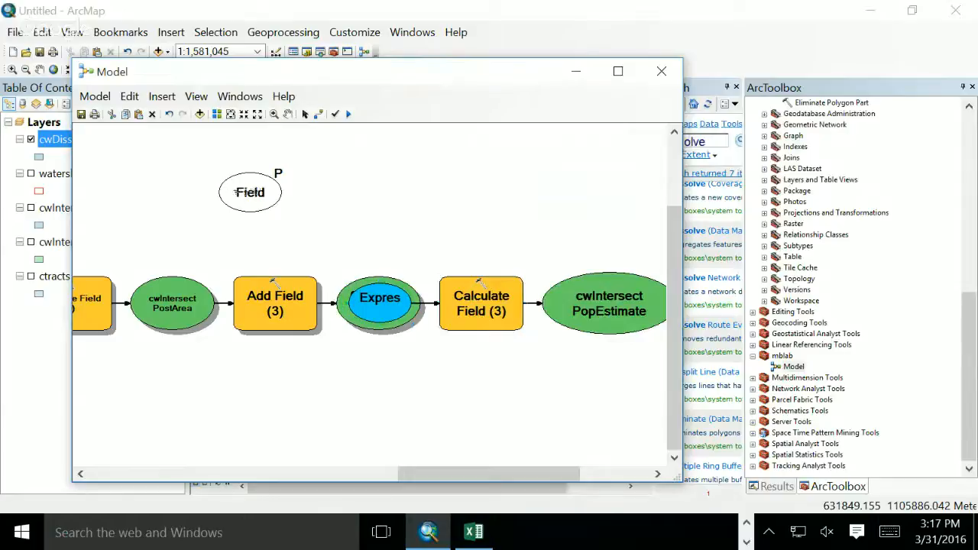
drag(380, 298, 373, 190)
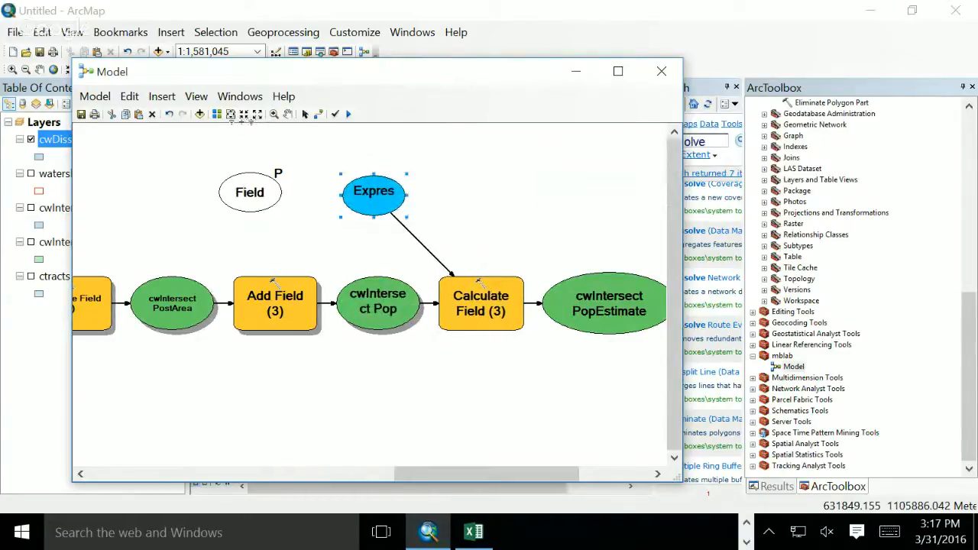
Step: Examine the Expression variable's formula, in particular the !P0010001! part, and cancel its dialog
double_click(369, 191)
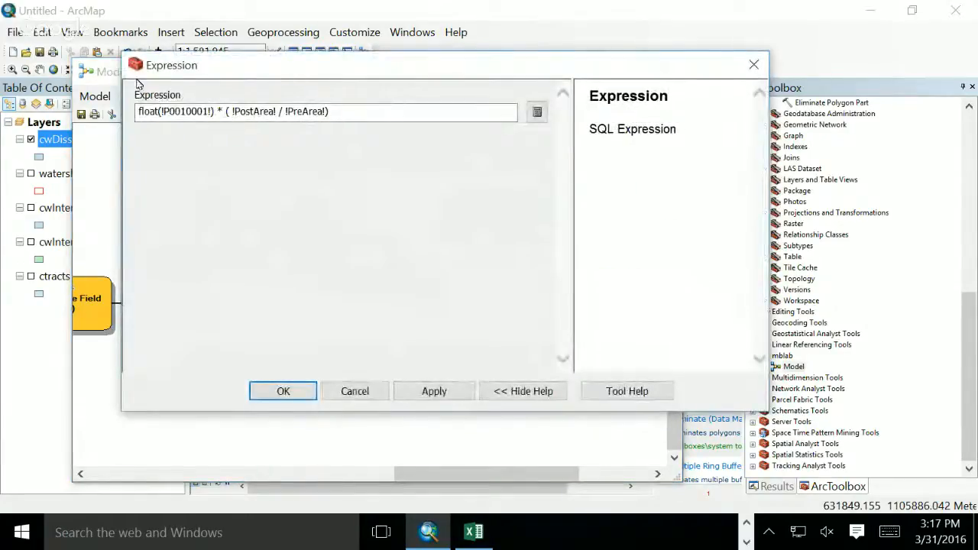
drag(137, 111, 328, 112)
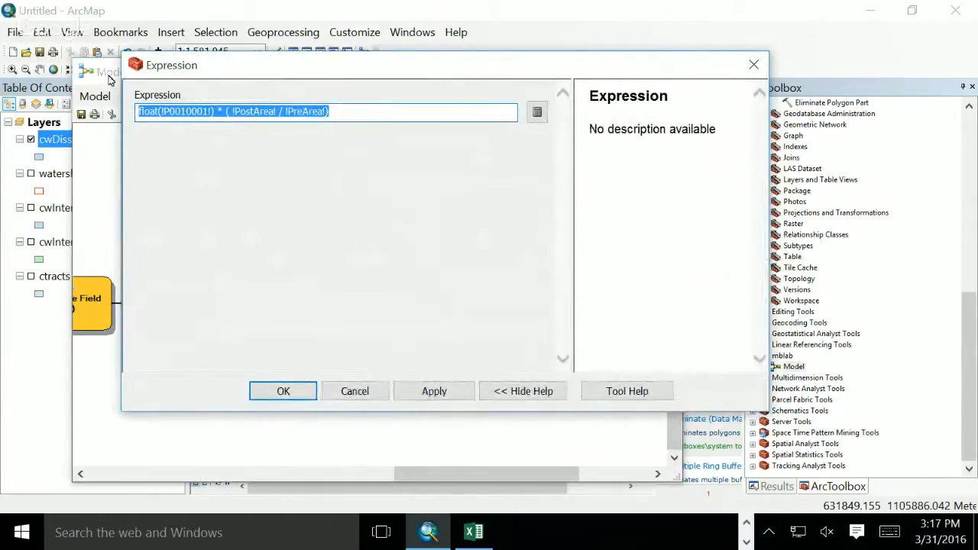
drag(159, 111, 212, 112)
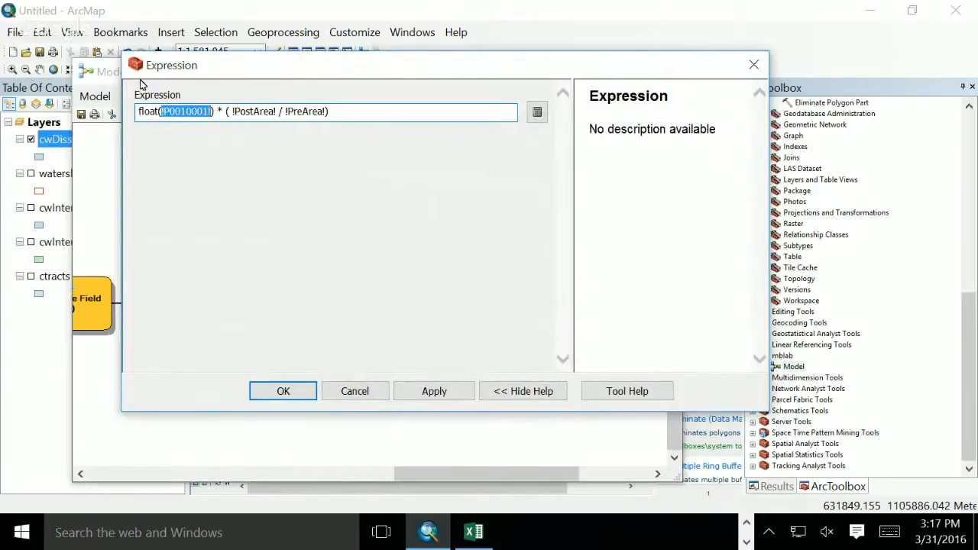
click(355, 391)
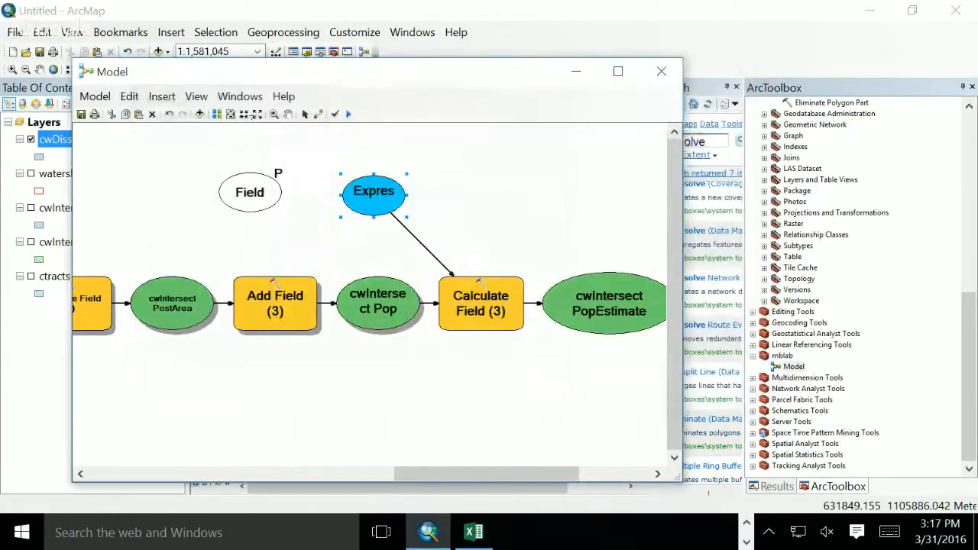
Step: Delete the Expression variable from the model
right_click(363, 193)
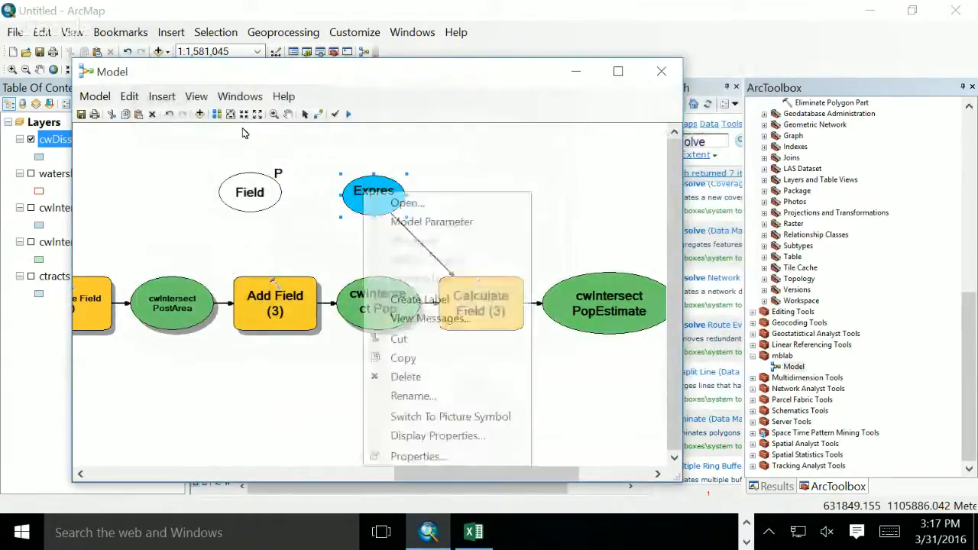
click(204, 172)
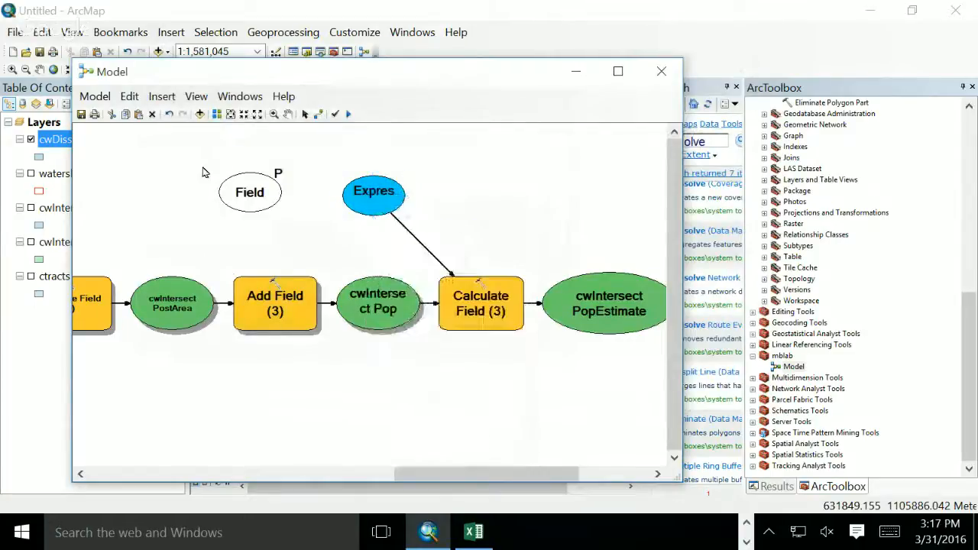
right_click(377, 196)
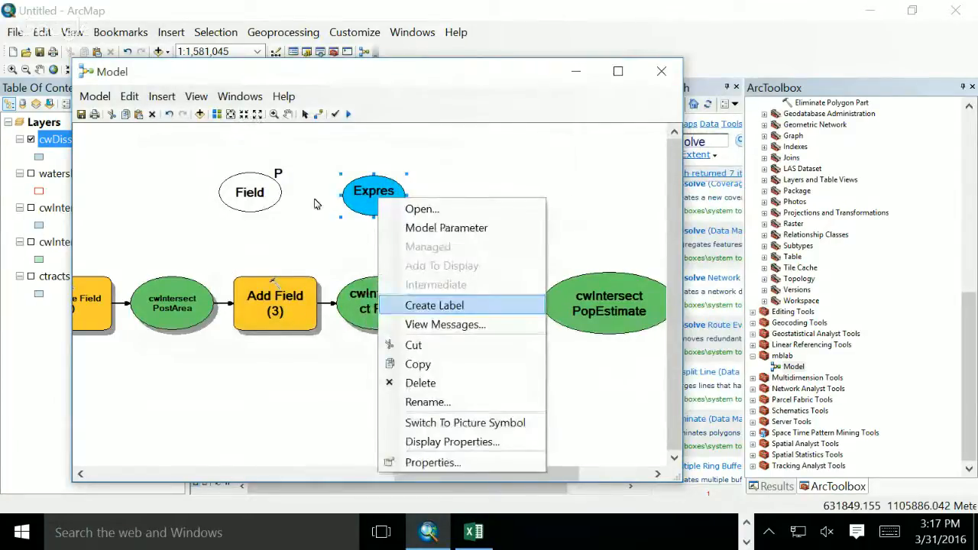
click(383, 143)
click(384, 143)
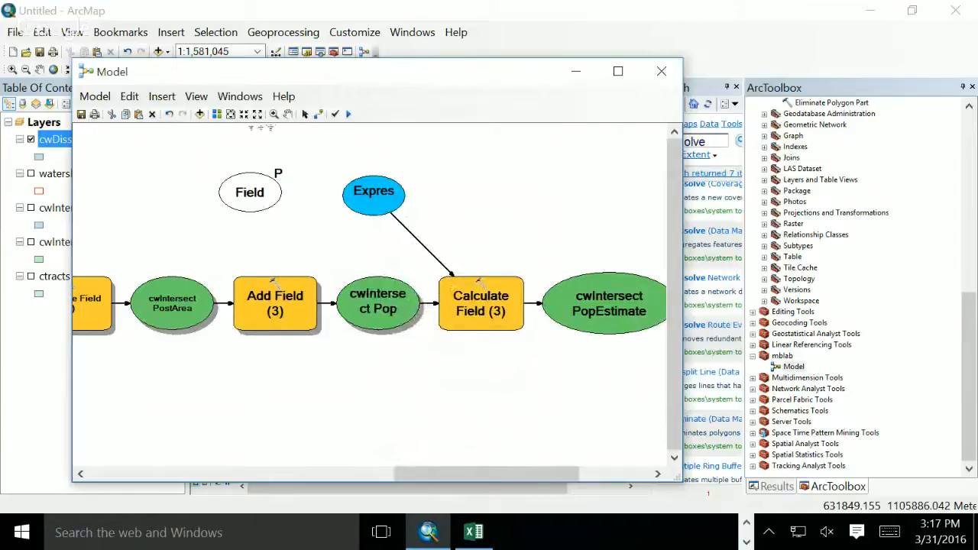
click(373, 195)
key(Delete)
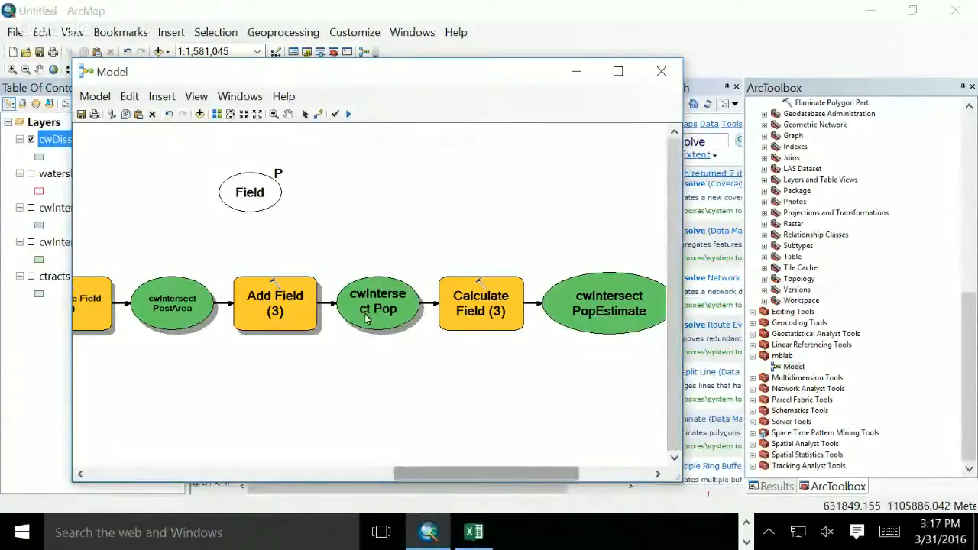
click(94, 96)
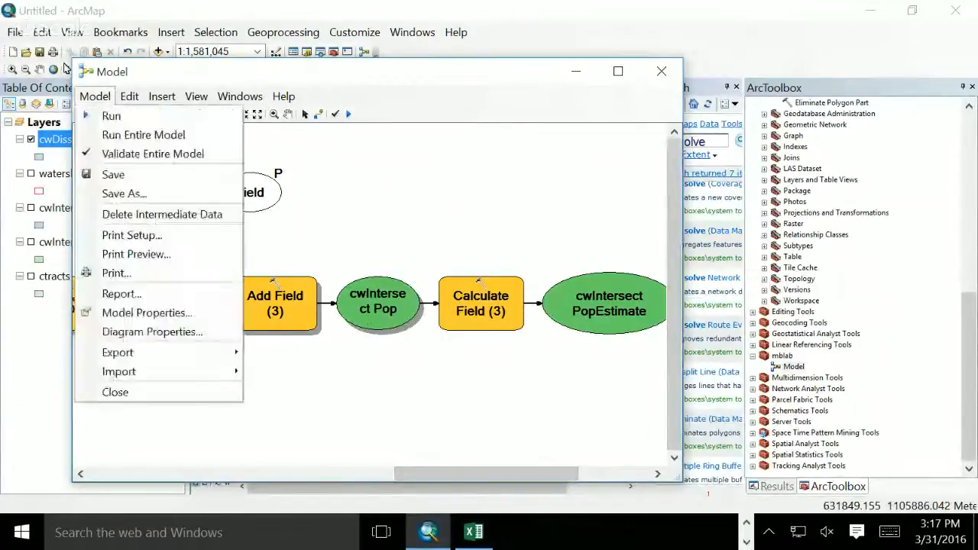
click(215, 160)
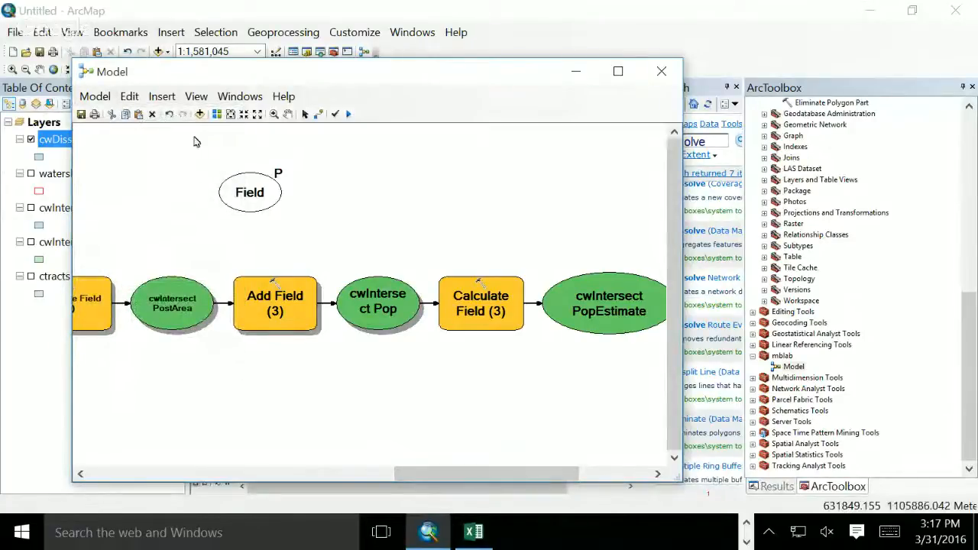
click(246, 191)
Step: Replace the P0010001 field name in the Calculate Field (3) expression with %Field%, keeping the surrounding exclamation marks
double_click(481, 300)
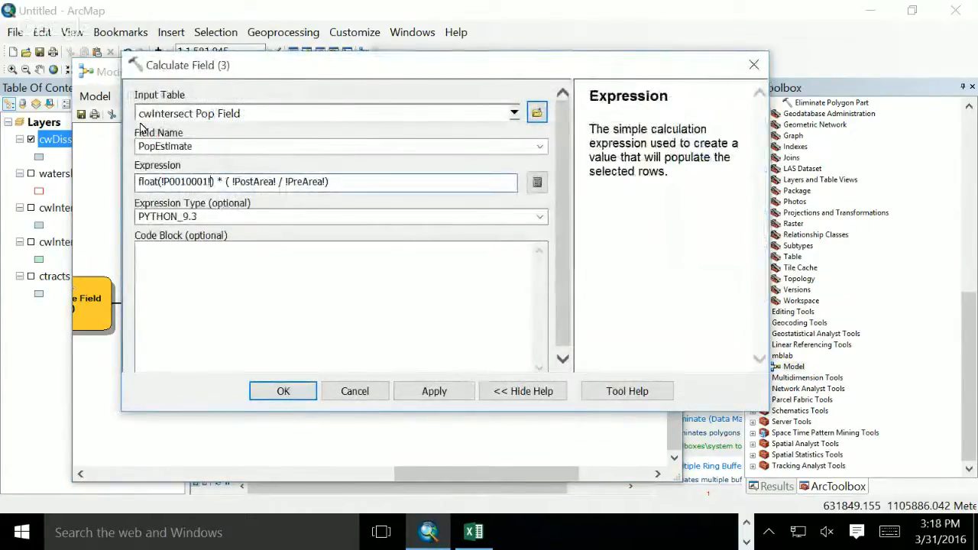
key(shift+Left)
key(shift+Left)
key(shift+Left)
key(shift+Left)
key(shift+Left)
key(shift+Left)
key(shift+Left)
key(shift+Left)
key(shift+Left)
key(shift+Left)
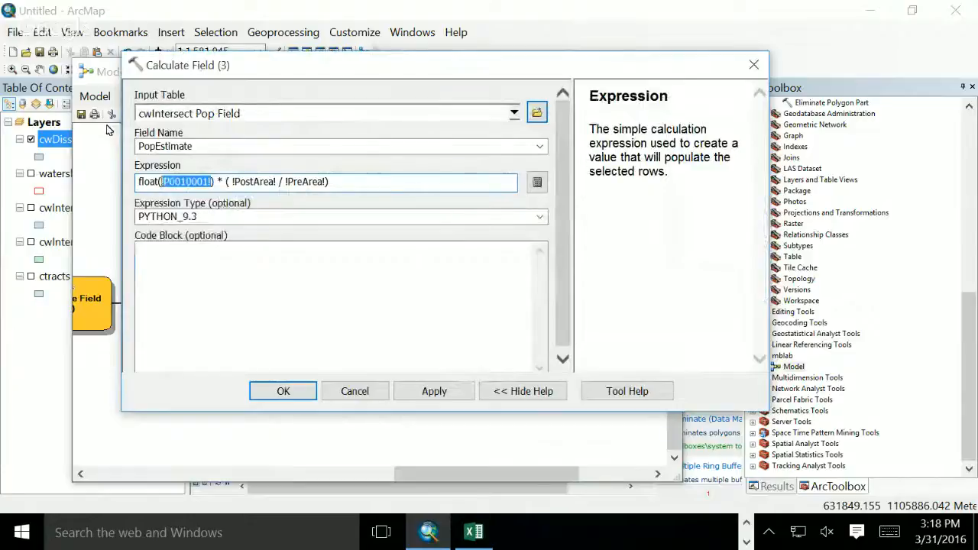
click(186, 182)
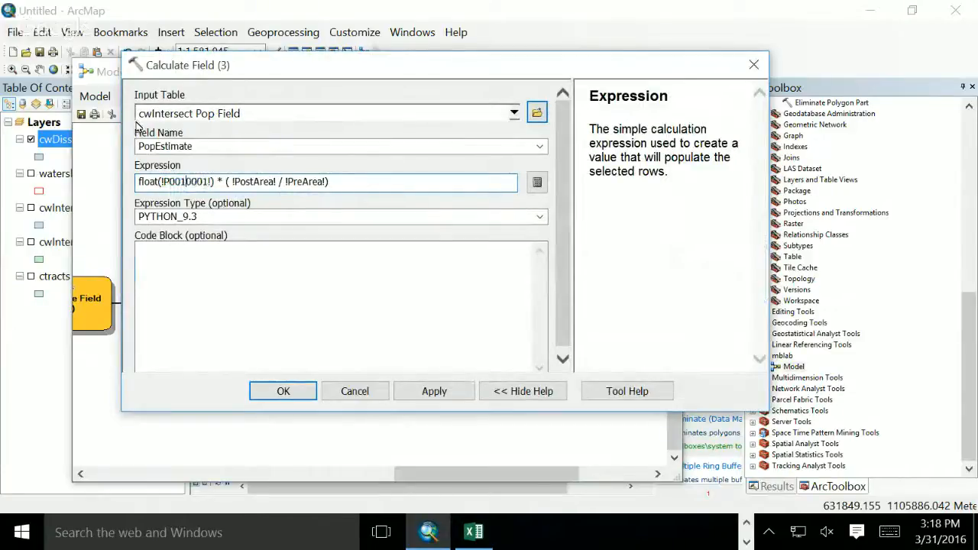
key(shift+Left)
key(shift+Left)
key(shift+Left)
key(shift+Left)
key(shift+Left)
key(shift+Left)
key(shift+Left)
key(shift+Left)
key(shift+Left)
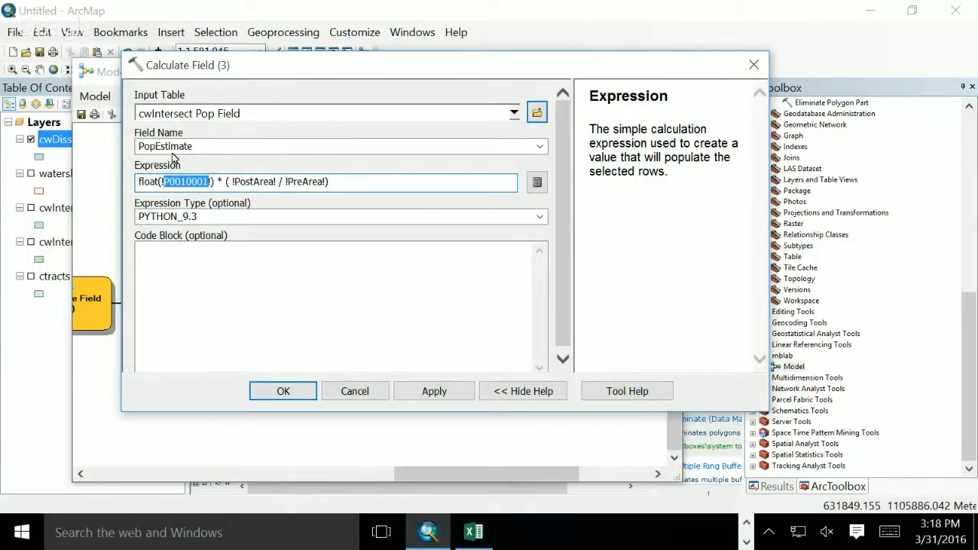
text(%Fiel)
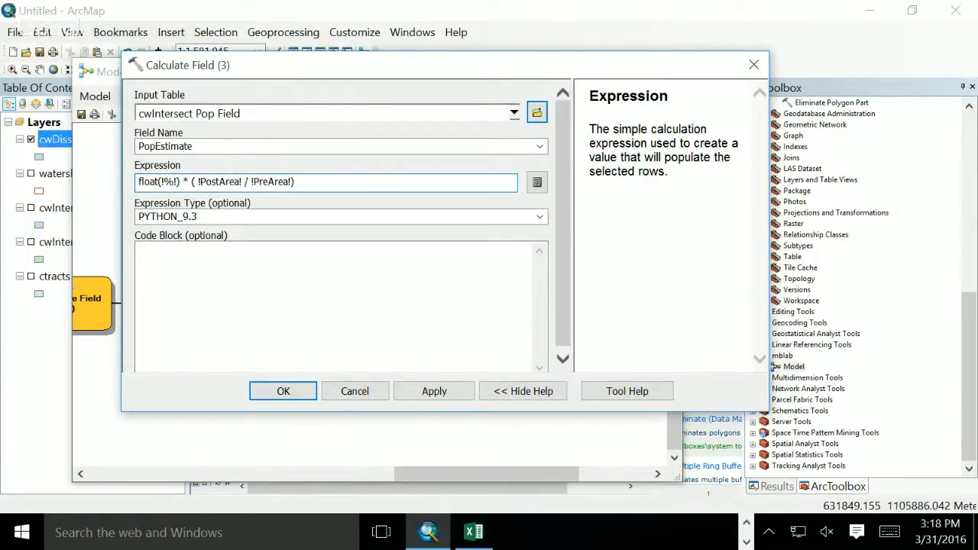
text(d)
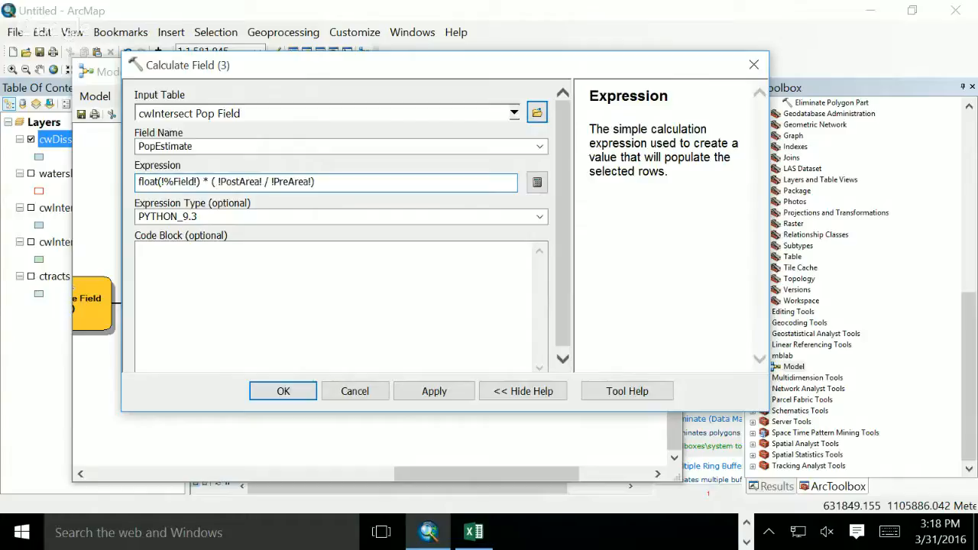
text(%)
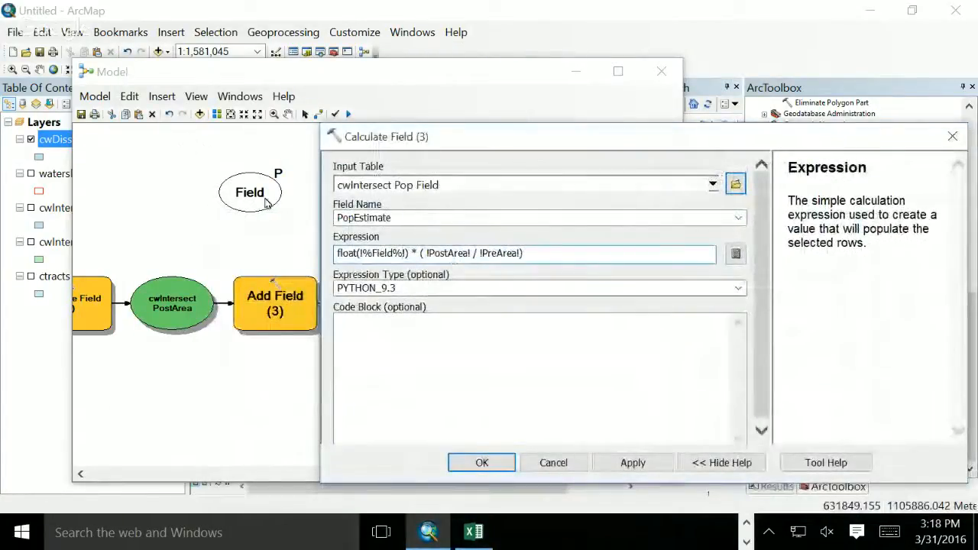
click(493, 462)
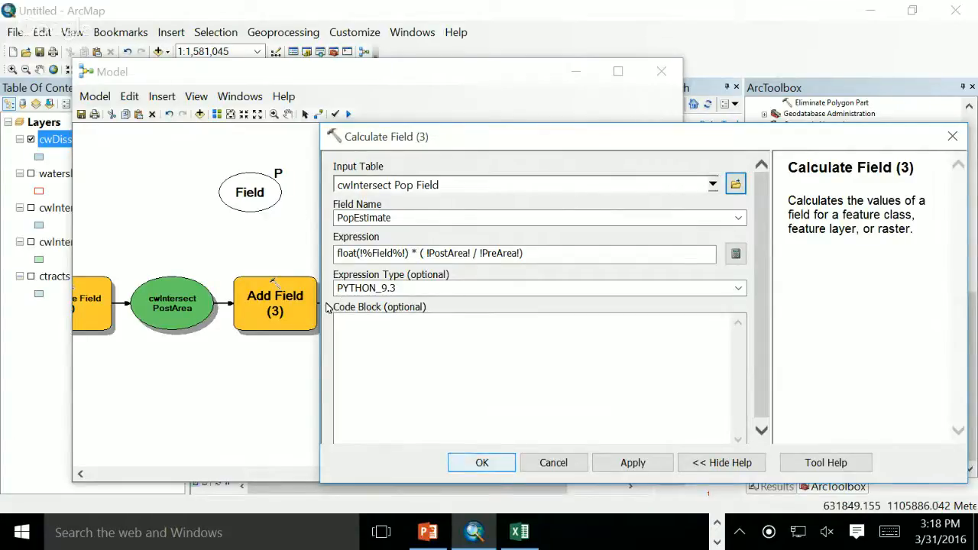
key(Return)
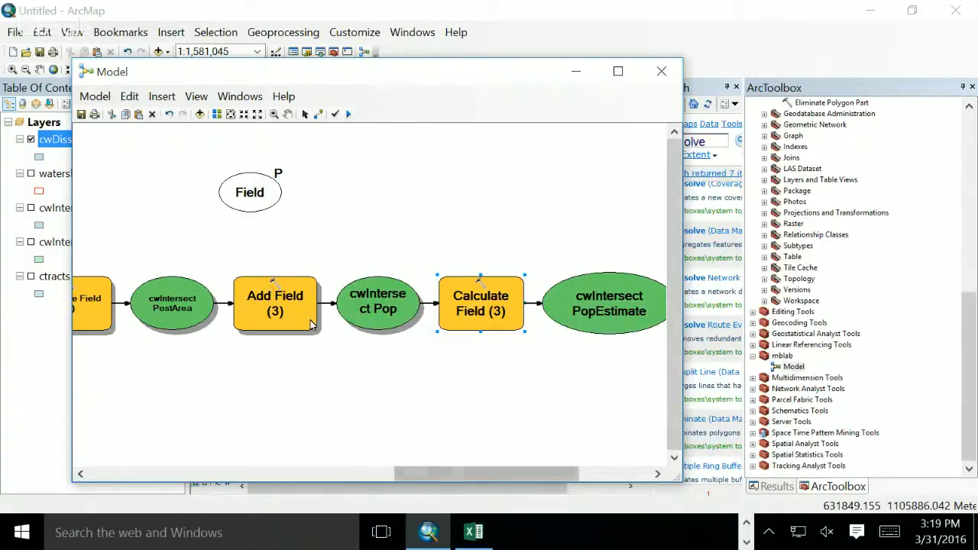
Step: Examine the field list in the ctracts layer properties, in particular the P0010001 field, and close the dialog
scroll(229, 306, left, 10)
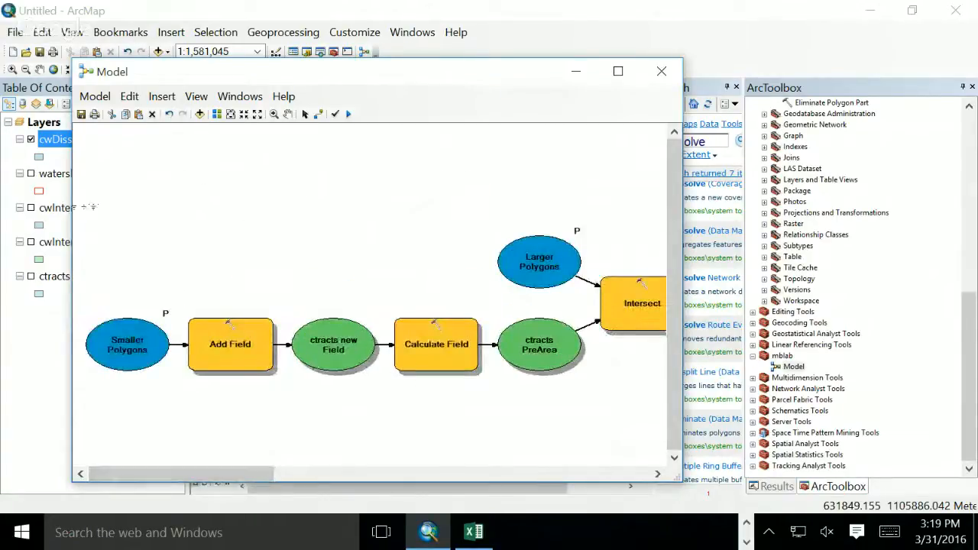
right_click(127, 330)
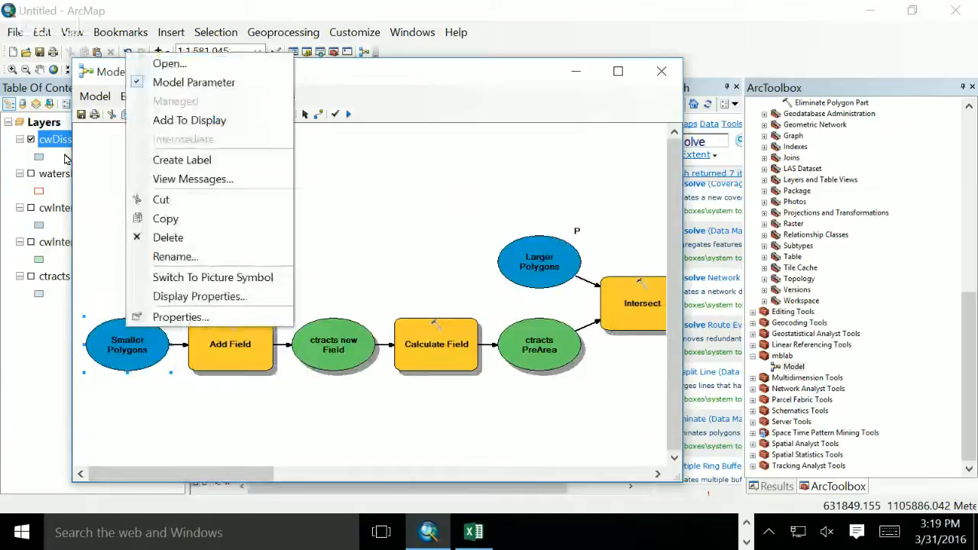
click(37, 90)
click(54, 276)
right_click(54, 276)
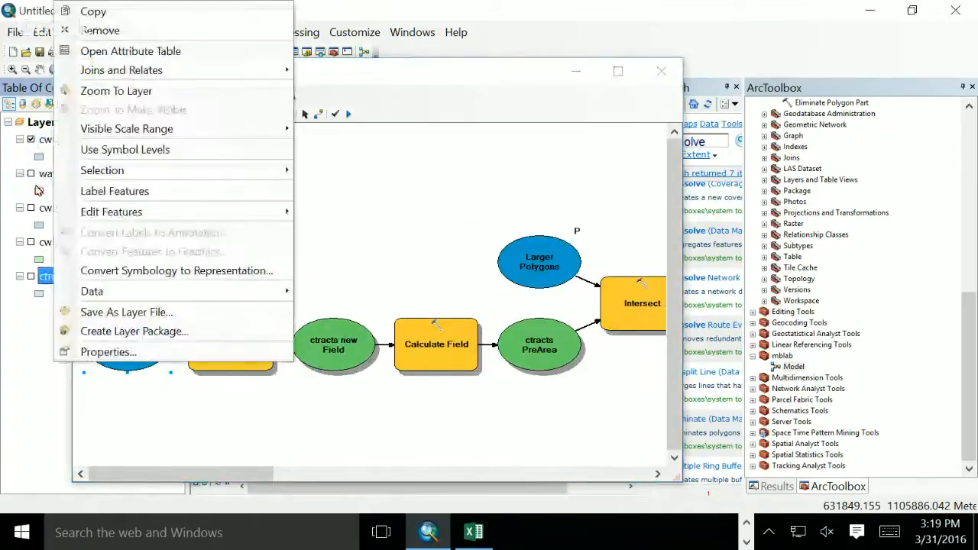
click(76, 349)
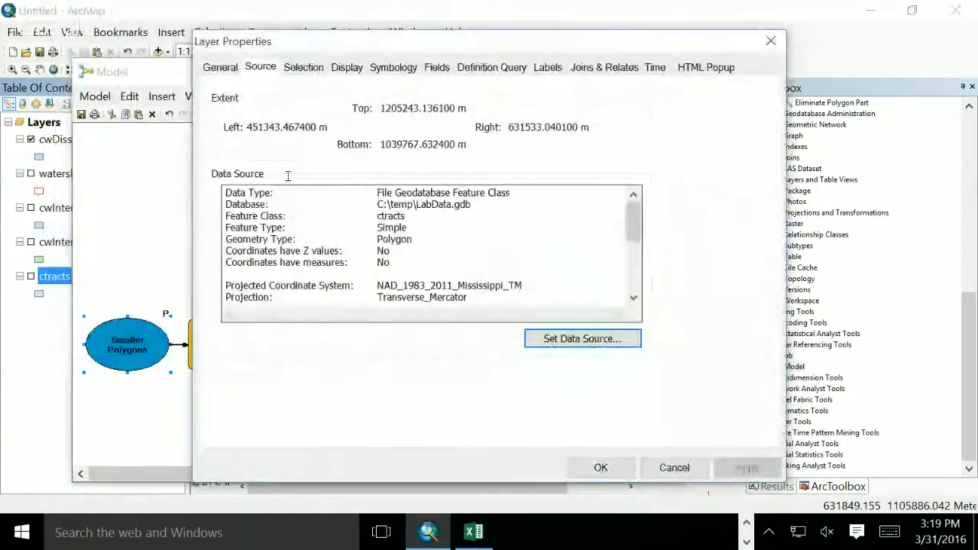
click(437, 67)
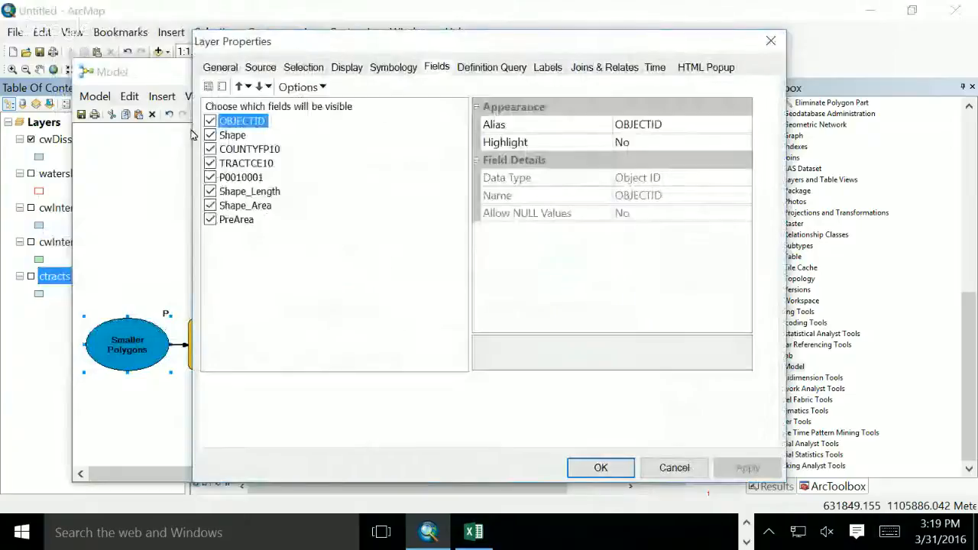
key(Down)
key(Down)
key(Down)
key(Down)
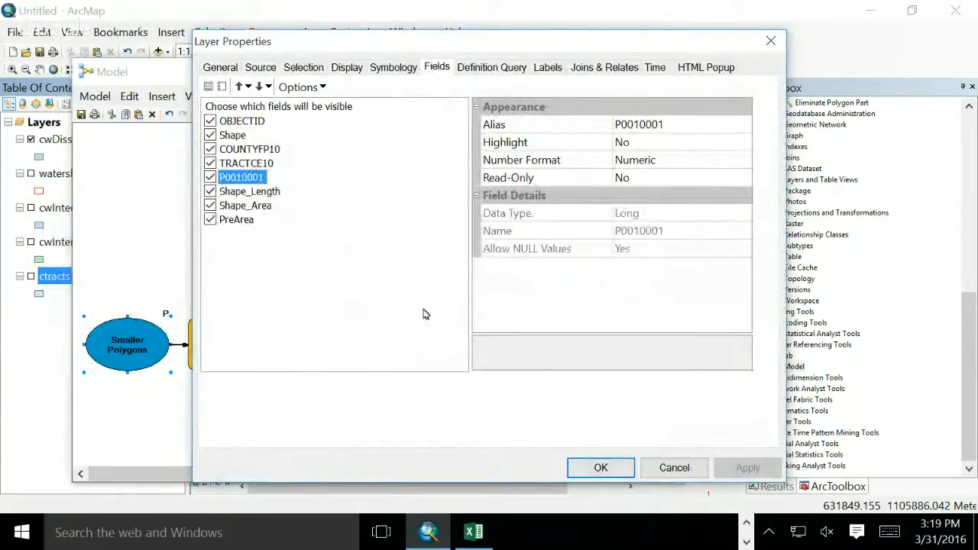
key(Return)
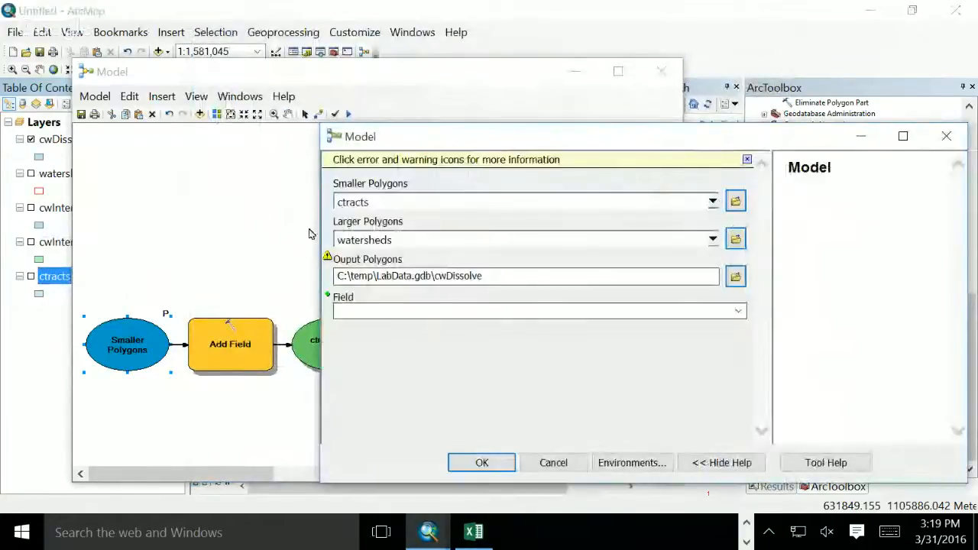
Step: Run the model tool with P0010001 as the Field value, check the Calculate Field (3) expression in its messages, and close the report
text(P)
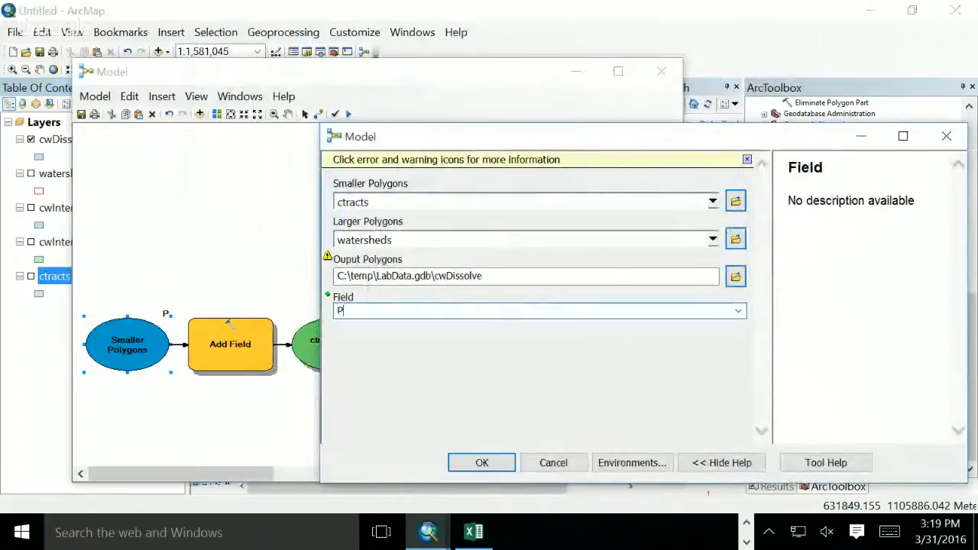
text(001)
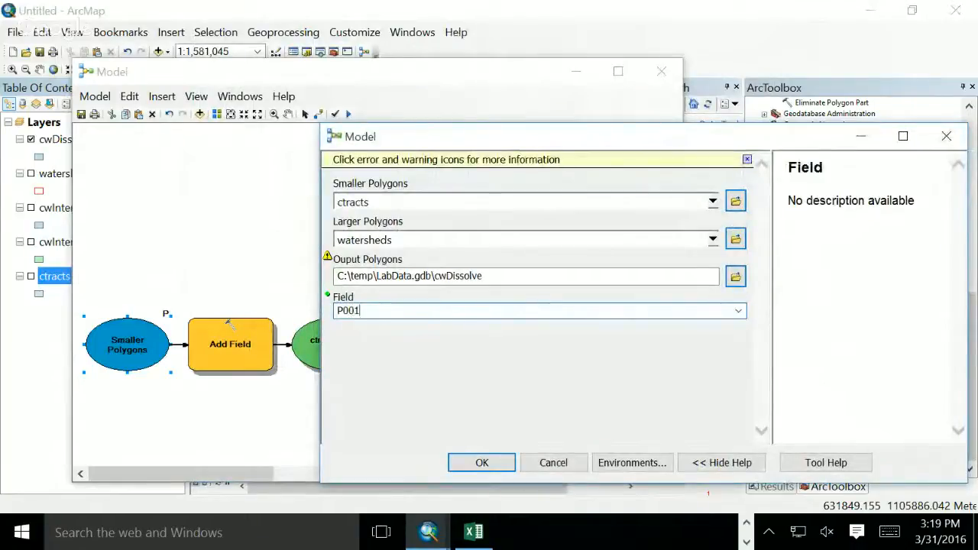
text(0001)
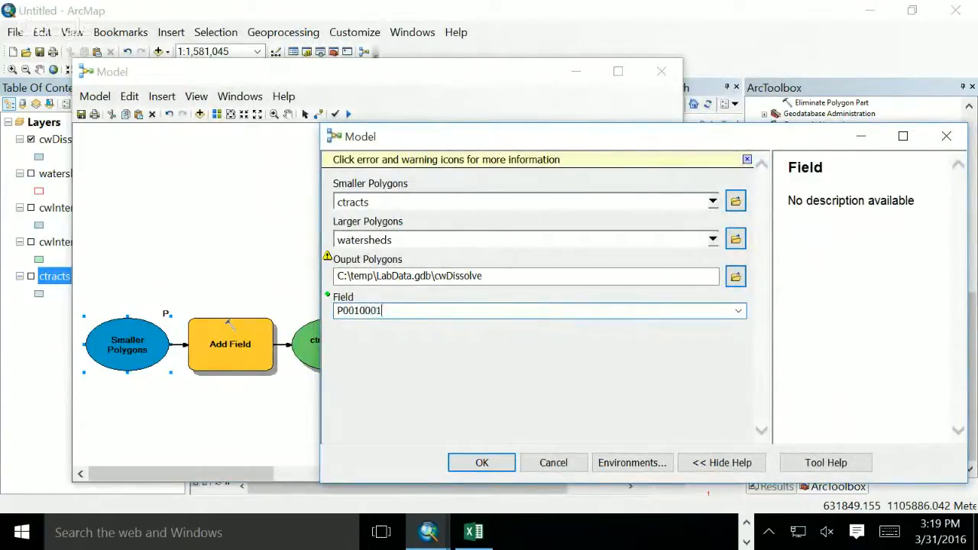
key(Return)
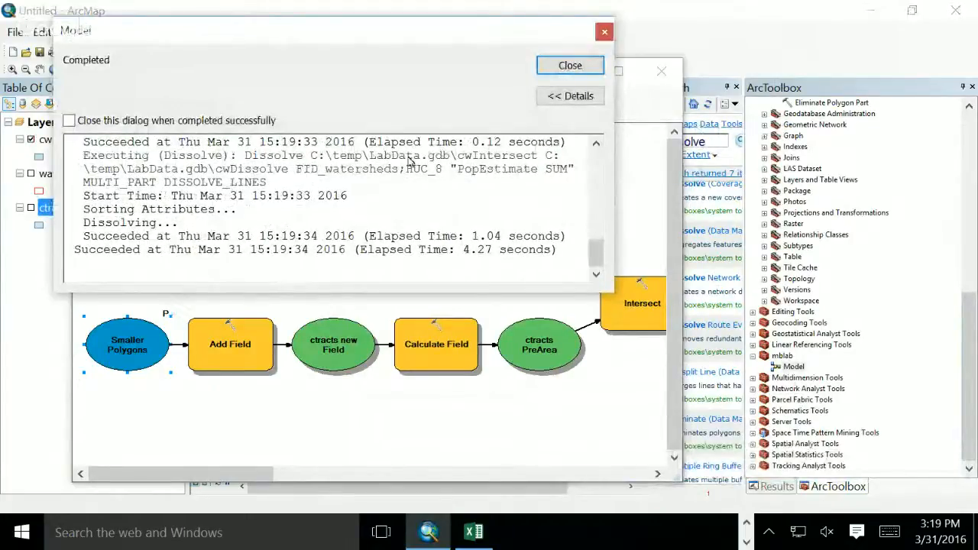
scroll(405, 162, up, 3)
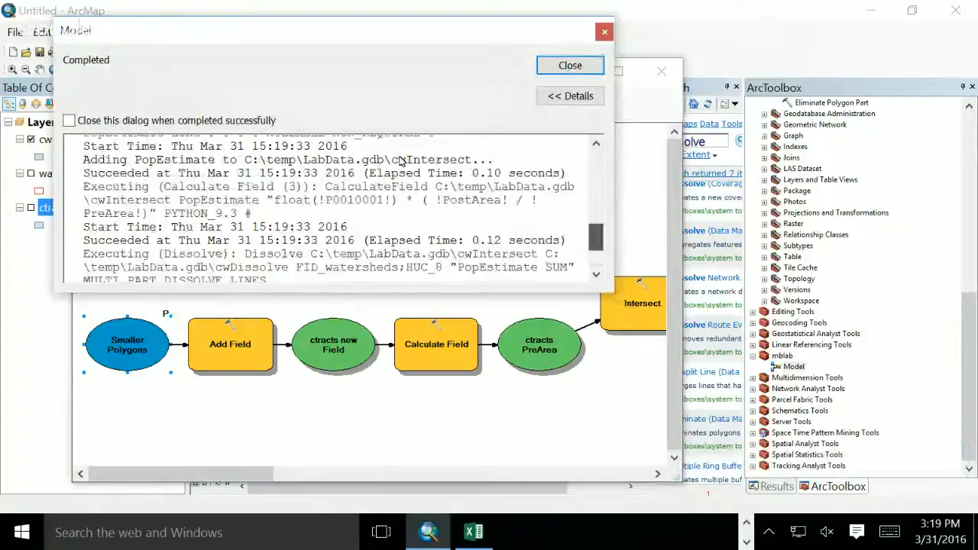
scroll(400, 159, up, 1)
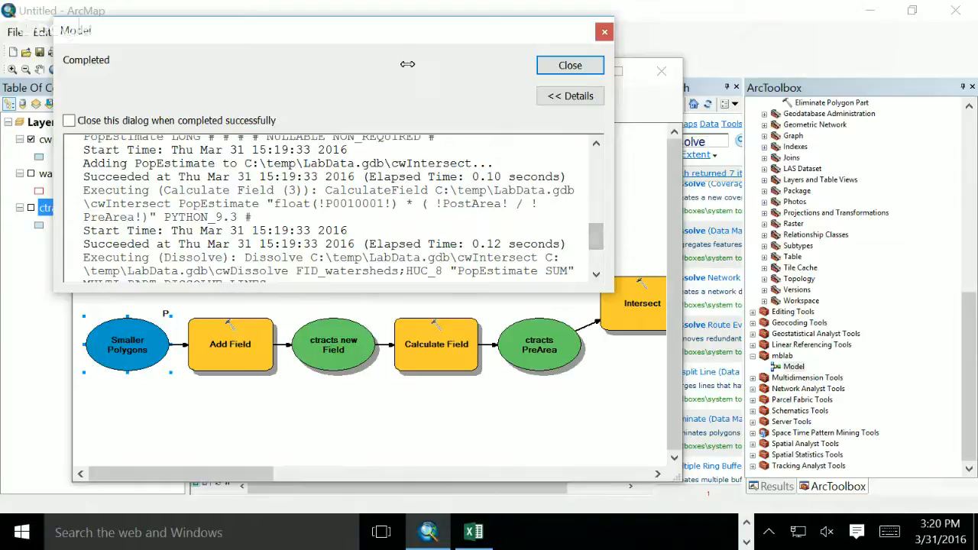
click(570, 65)
Step: Move the Field parameter directly below Smaller Polygons in the model's parameter list
drag(246, 474, 560, 473)
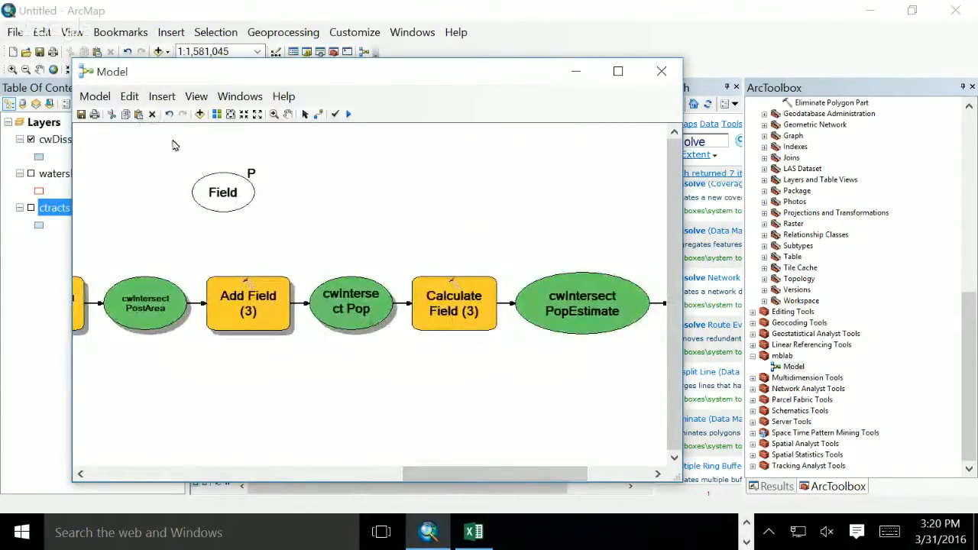
click(785, 365)
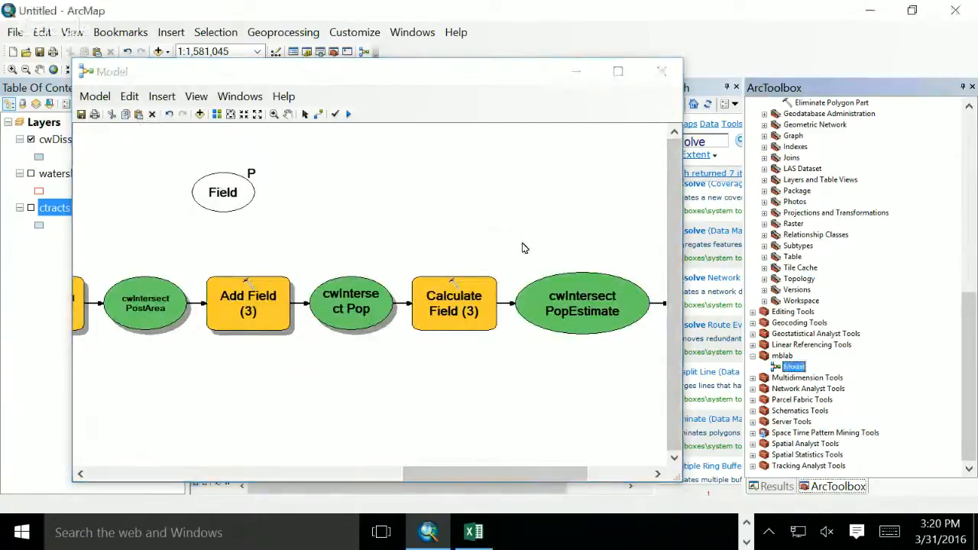
right_click(793, 367)
click(846, 356)
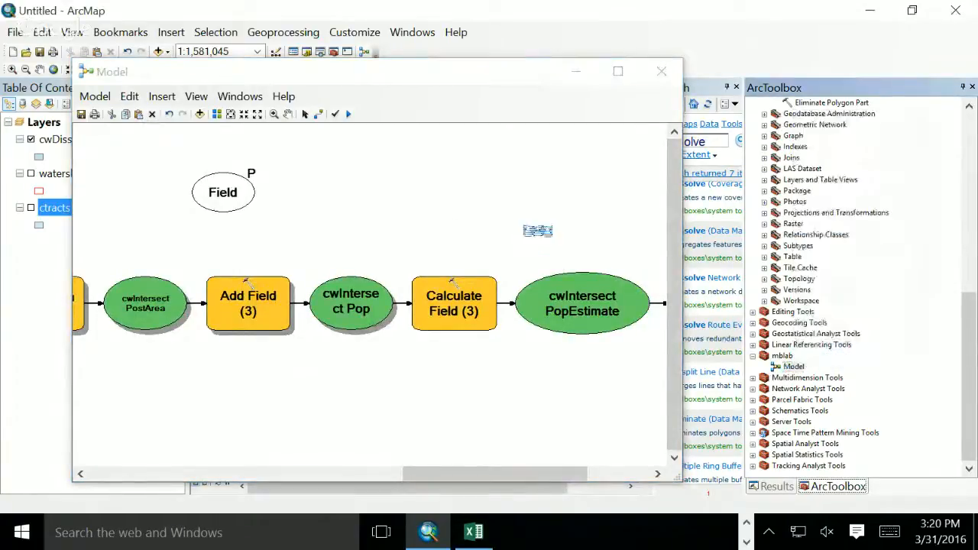
click(355, 77)
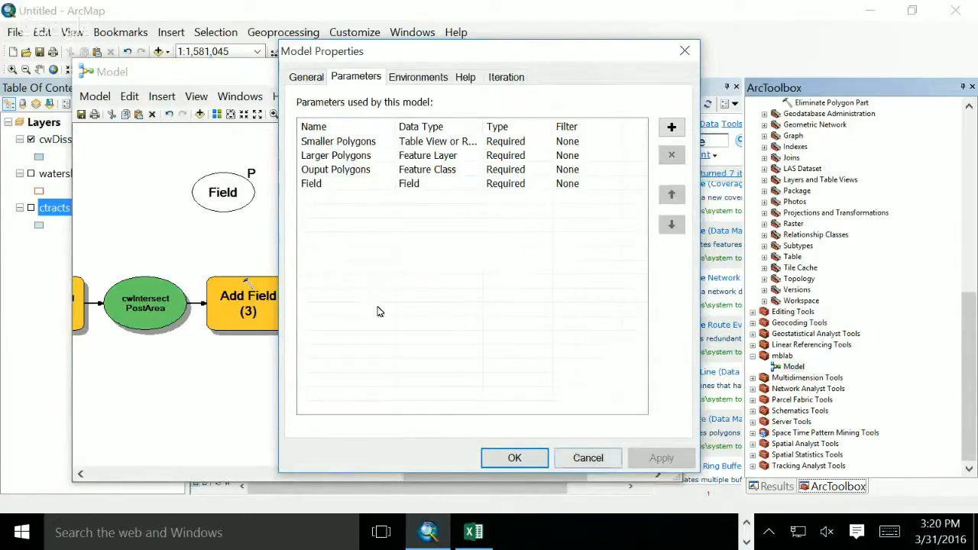
click(514, 458)
right_click(791, 360)
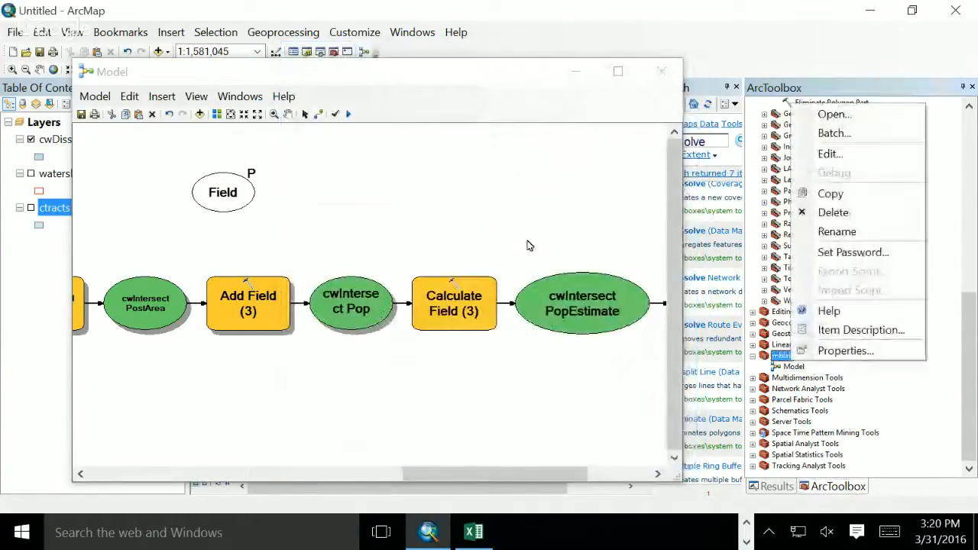
click(559, 242)
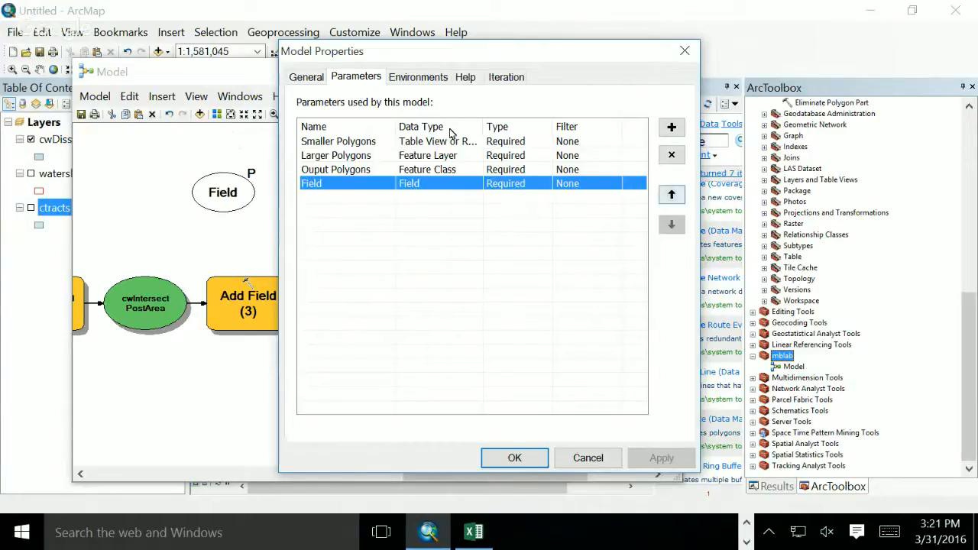
click(672, 194)
click(672, 194)
click(671, 194)
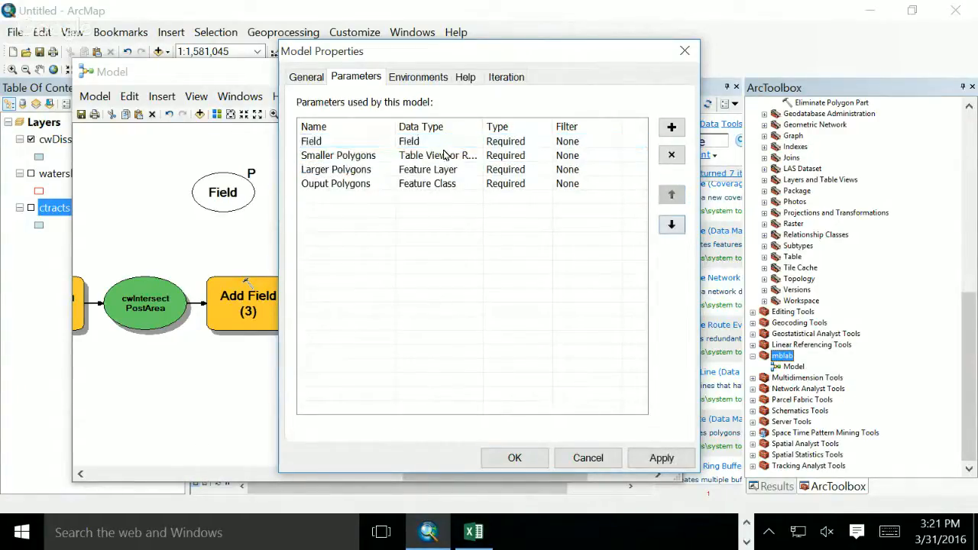
click(671, 224)
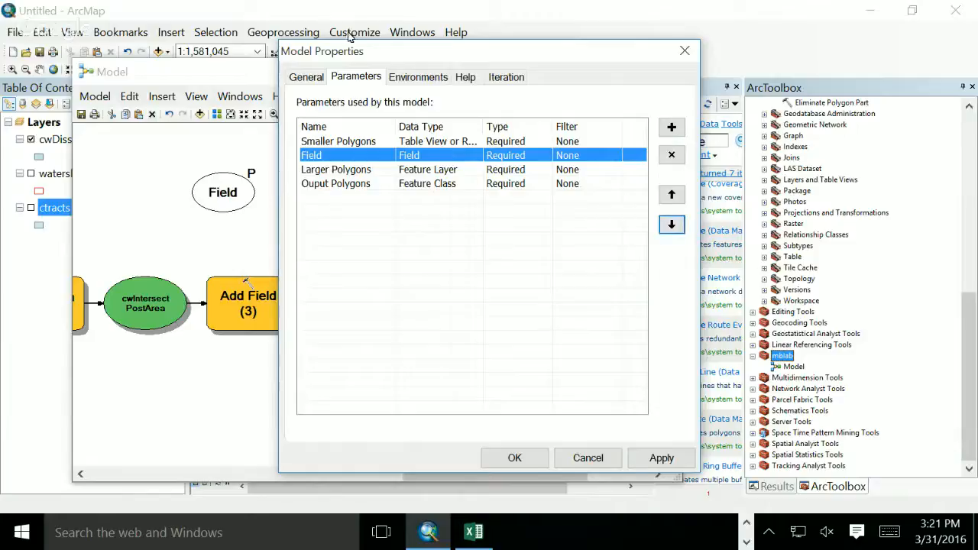
Step: Try a Field filter with all field types on the Field parameter and return its filter to None
click(603, 156)
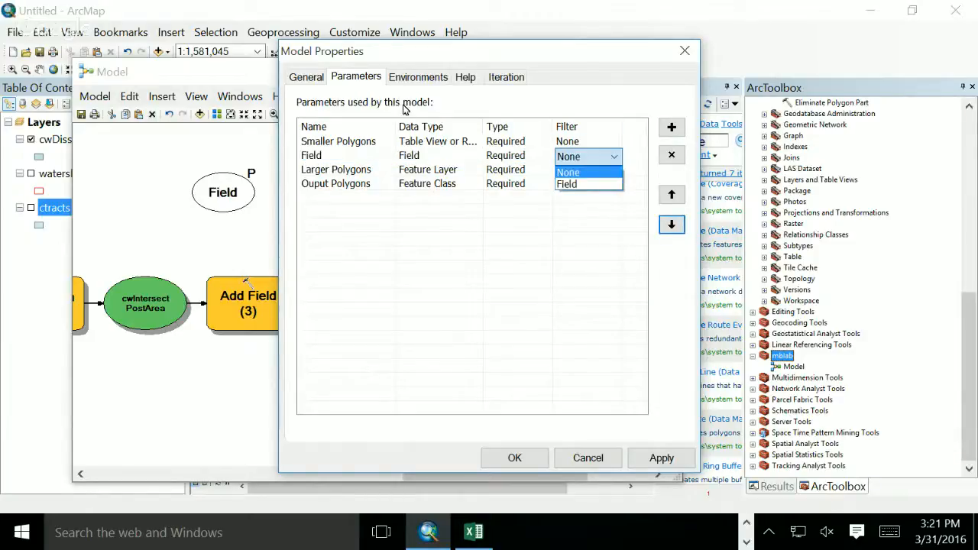
click(608, 156)
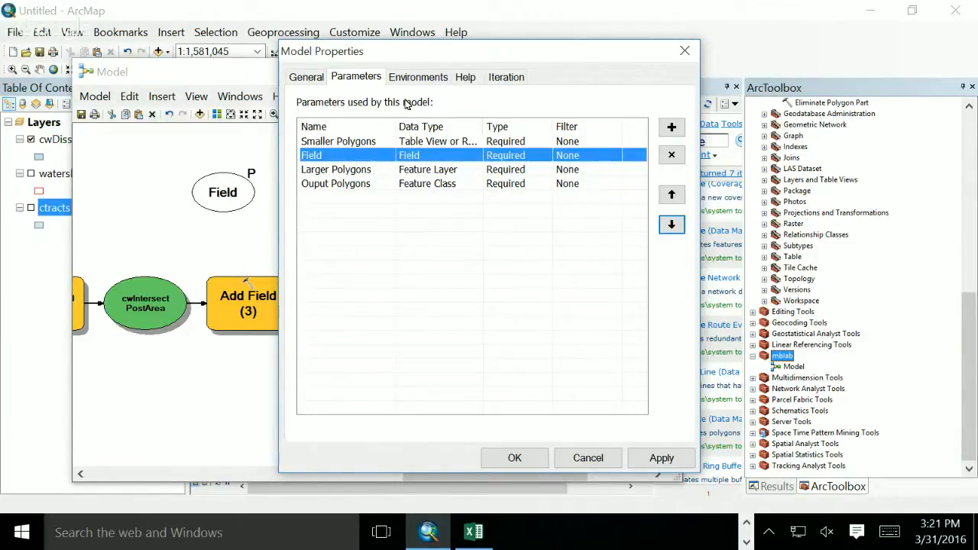
click(607, 155)
click(608, 156)
click(607, 156)
click(566, 184)
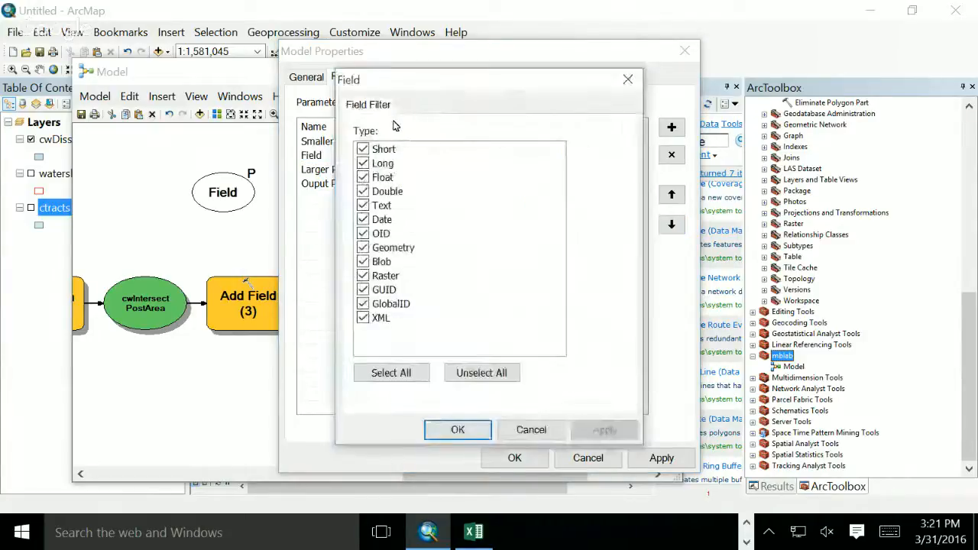
key(Return)
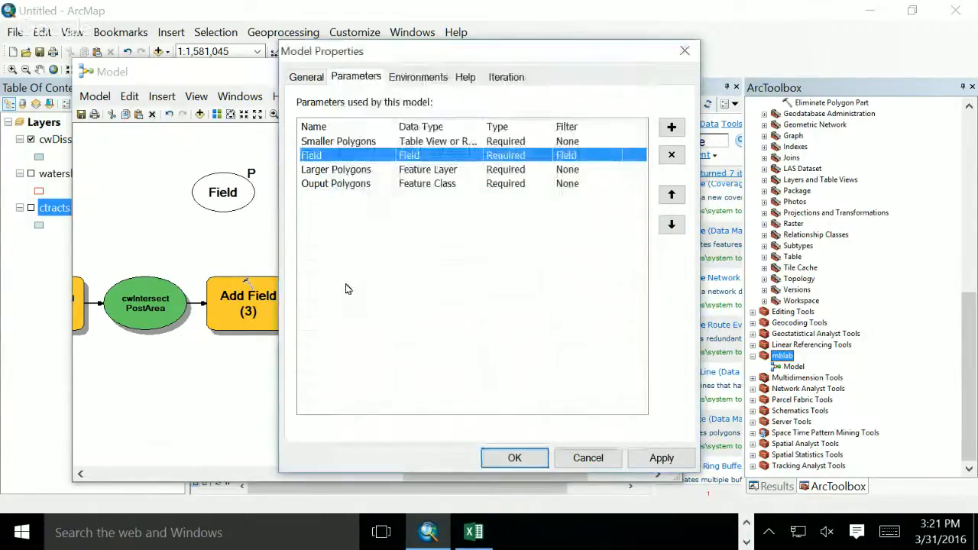
click(607, 156)
click(566, 170)
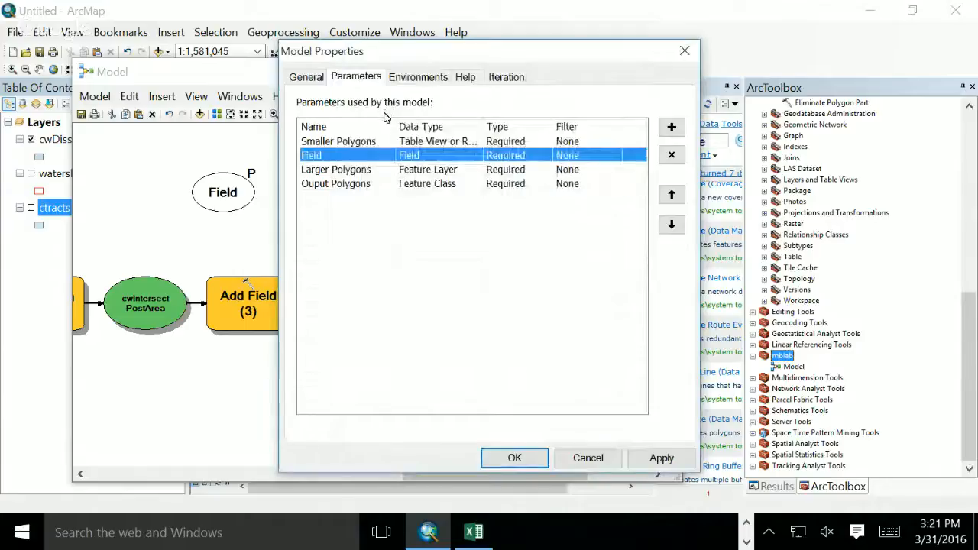
Step: Accept the model properties with Field listed directly below Smaller Polygons
key(Return)
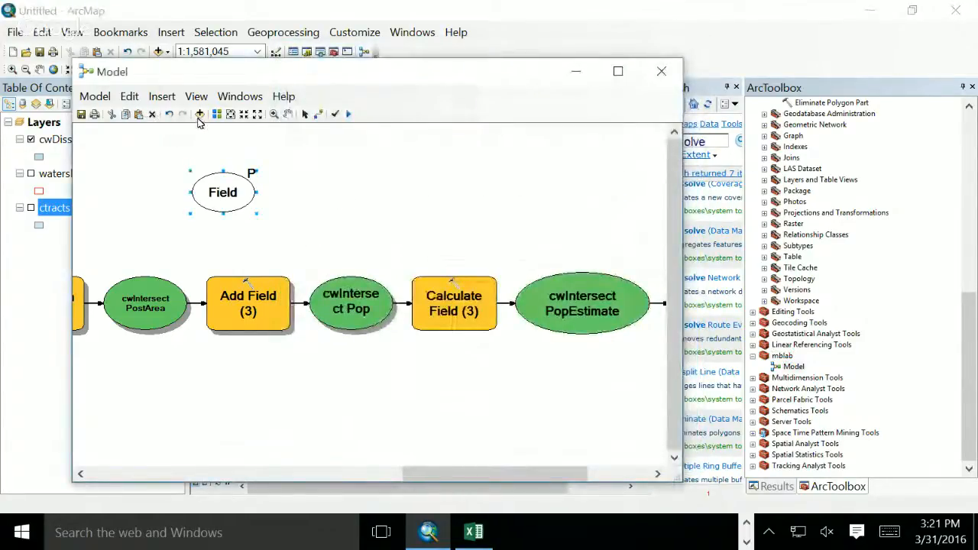
Step: Examine the data types available for a new model variable, especially the feature and field types, and leave without creating one
right_click(297, 178)
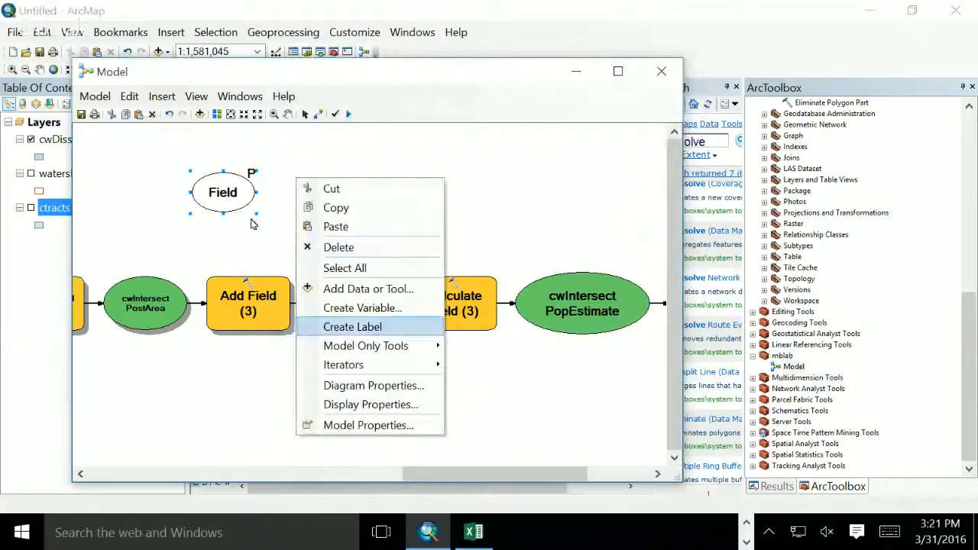
click(288, 109)
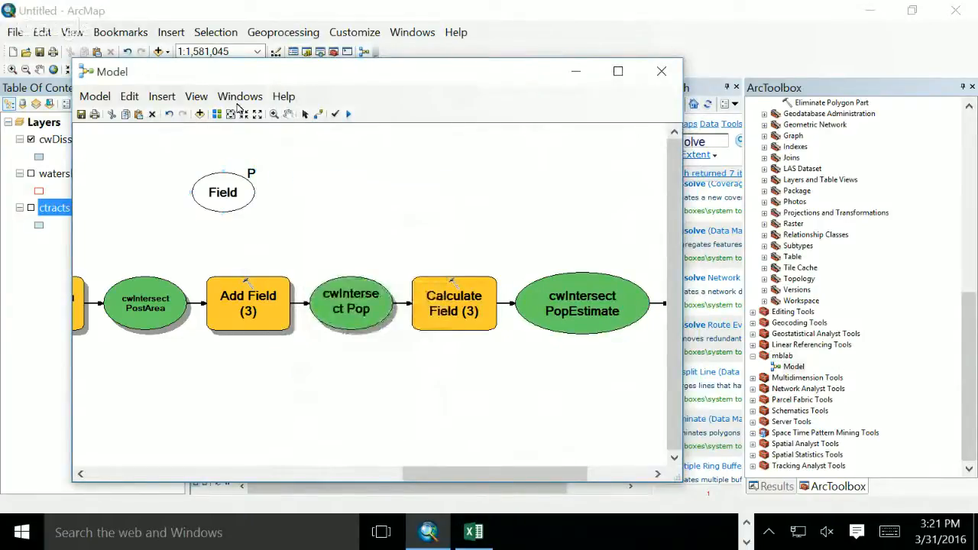
right_click(334, 175)
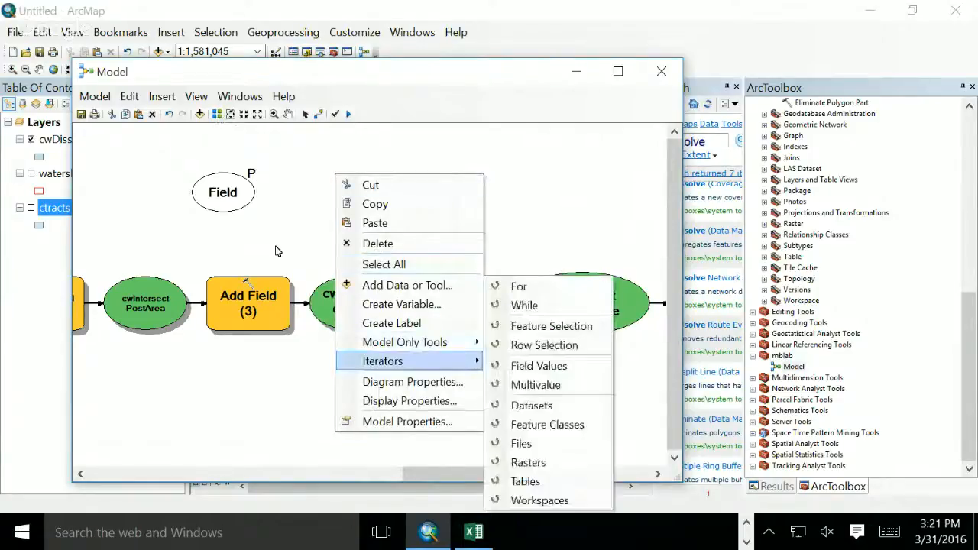
mouse_move(382, 360)
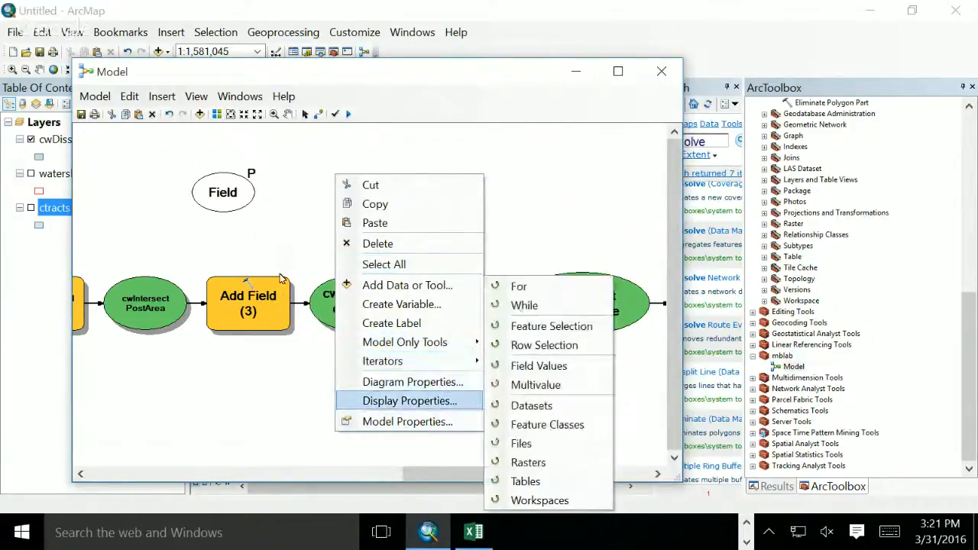
key(Return)
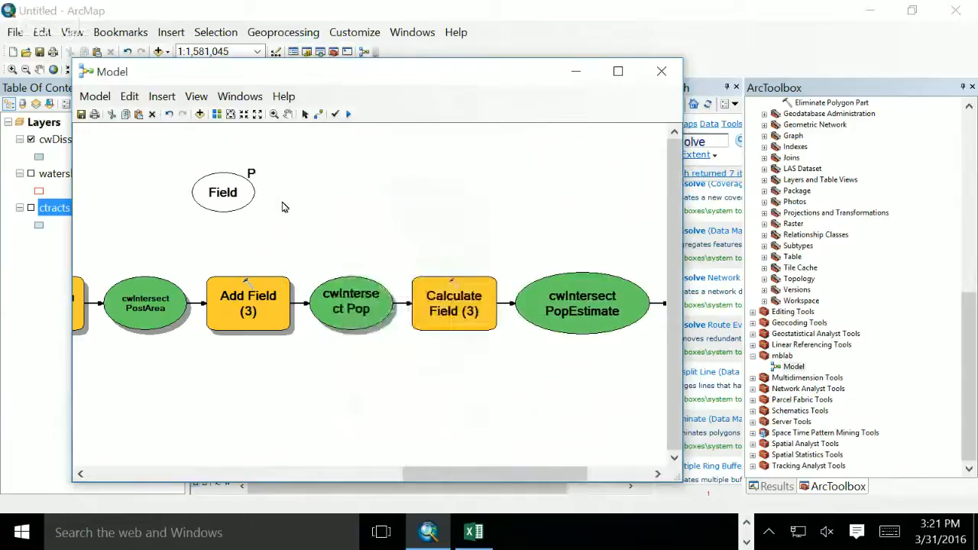
key(Down)
key(Down)
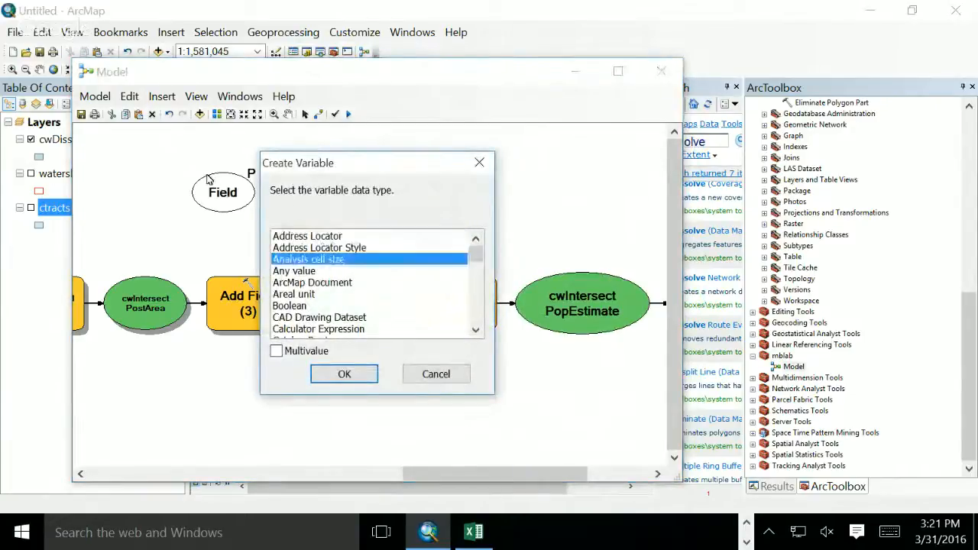
scroll(370, 284, down, 3)
scroll(208, 179, up, 3)
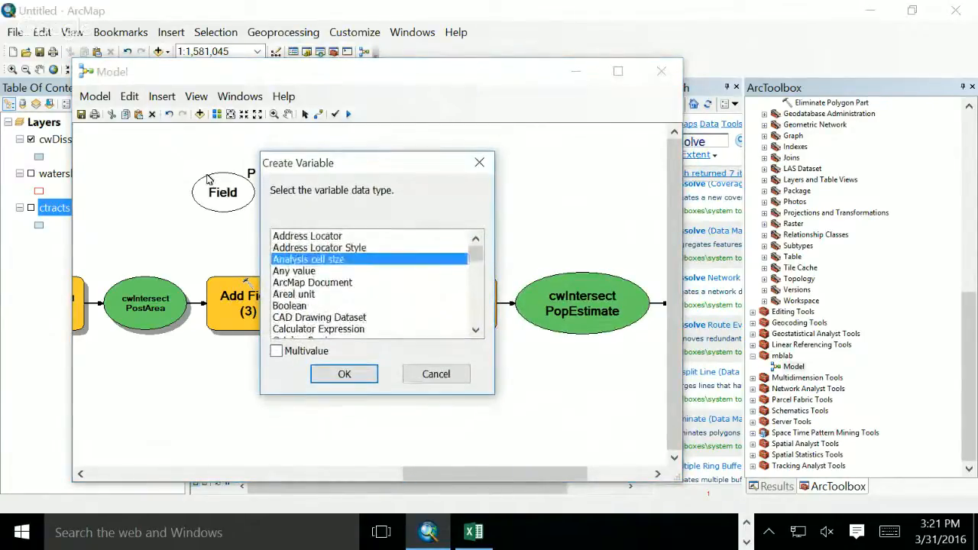
scroll(201, 214, down, 13)
scroll(202, 214, down, 6)
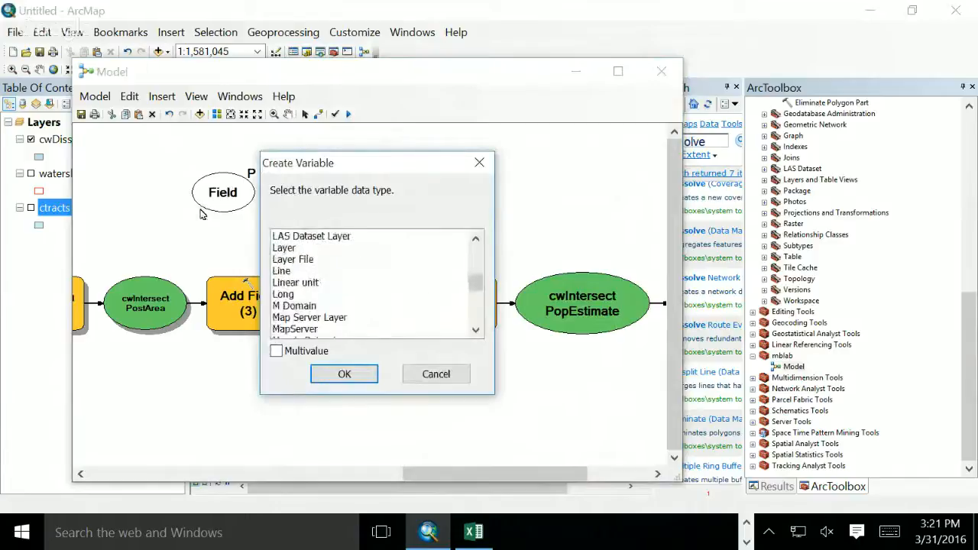
scroll(201, 214, up, 6)
click(292, 294)
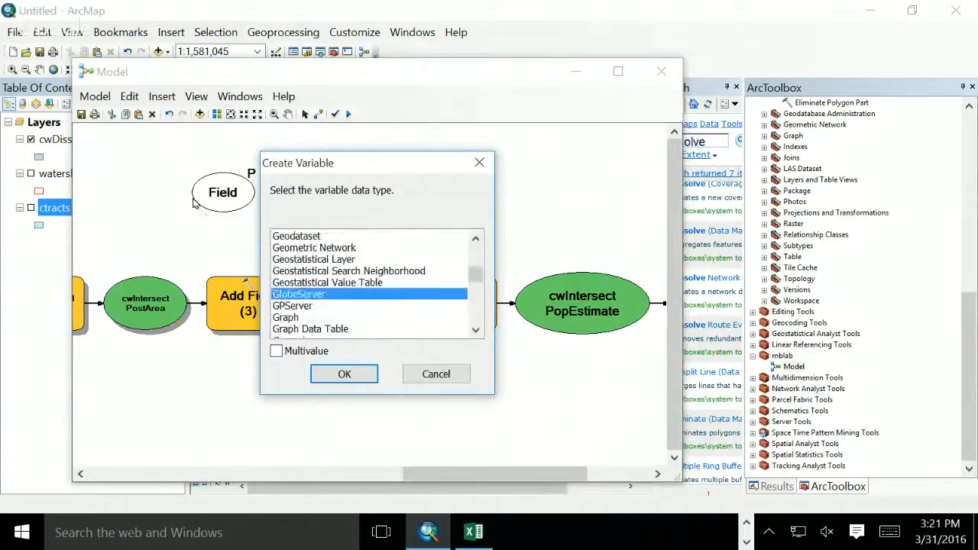
key(f)
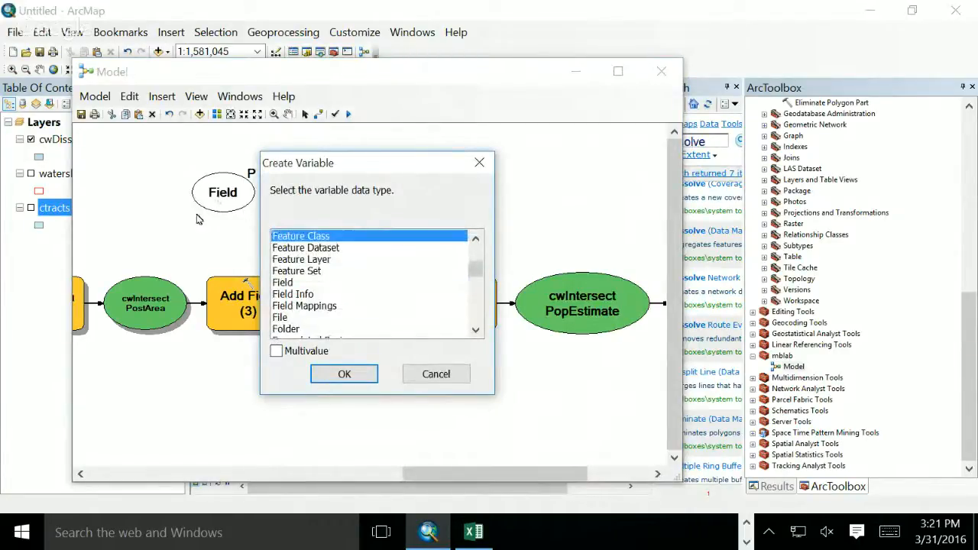
click(475, 330)
click(475, 329)
right_click(475, 328)
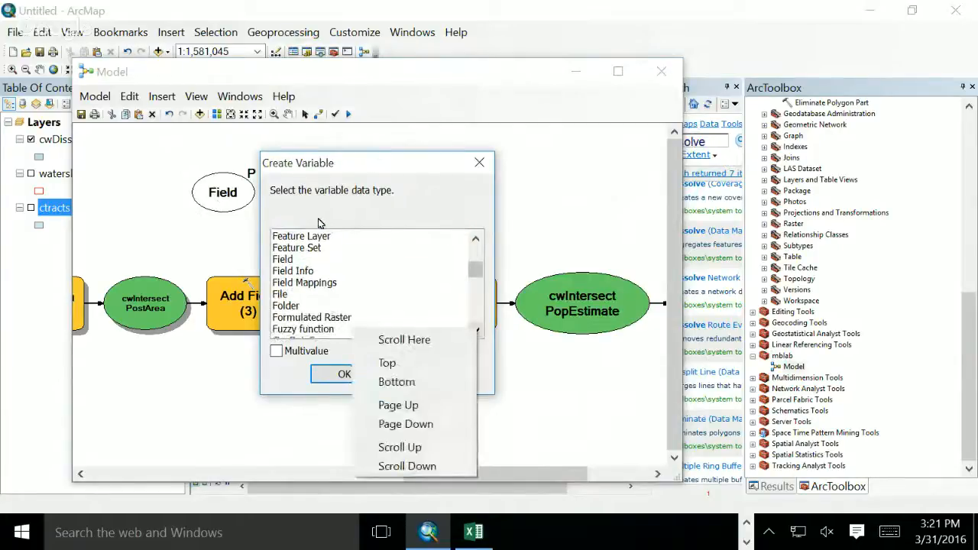
click(475, 274)
mouse_move(476, 270)
mouse_down()
mouse_move(476, 299)
mouse_move(476, 281)
mouse_up()
key(Escape)
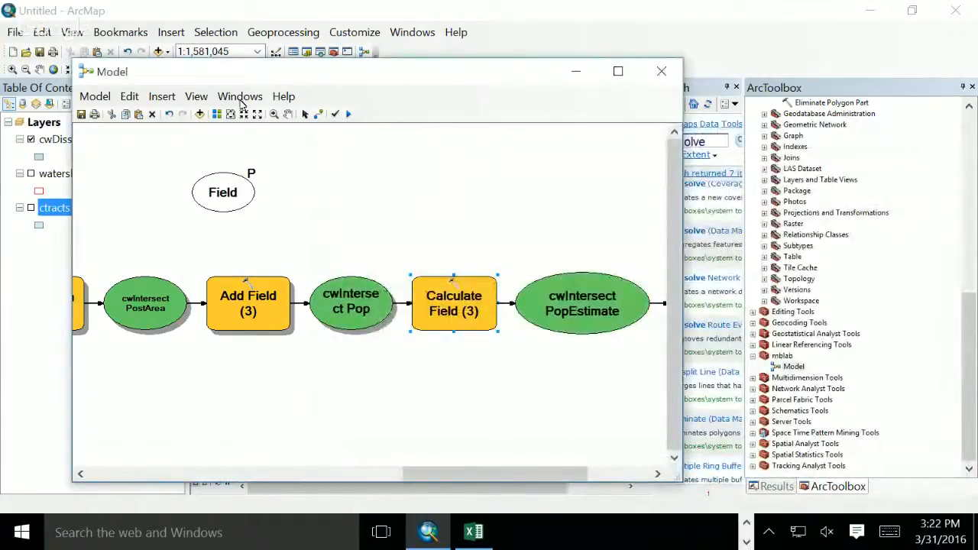
Step: Move the Field variable up and to the left in the model and add a Calculate Field tool beside it
click(223, 192)
drag(223, 193, 151, 166)
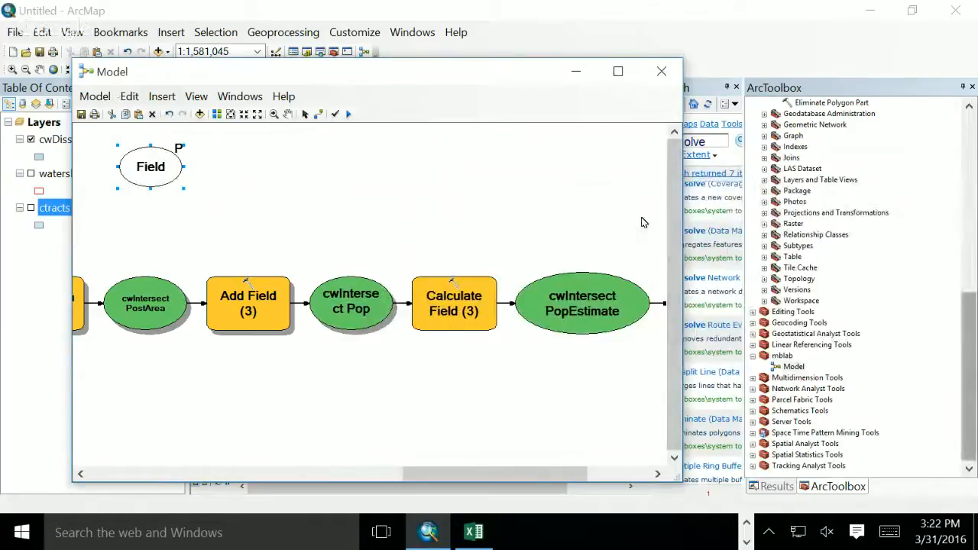
drag(969, 336, 969, 191)
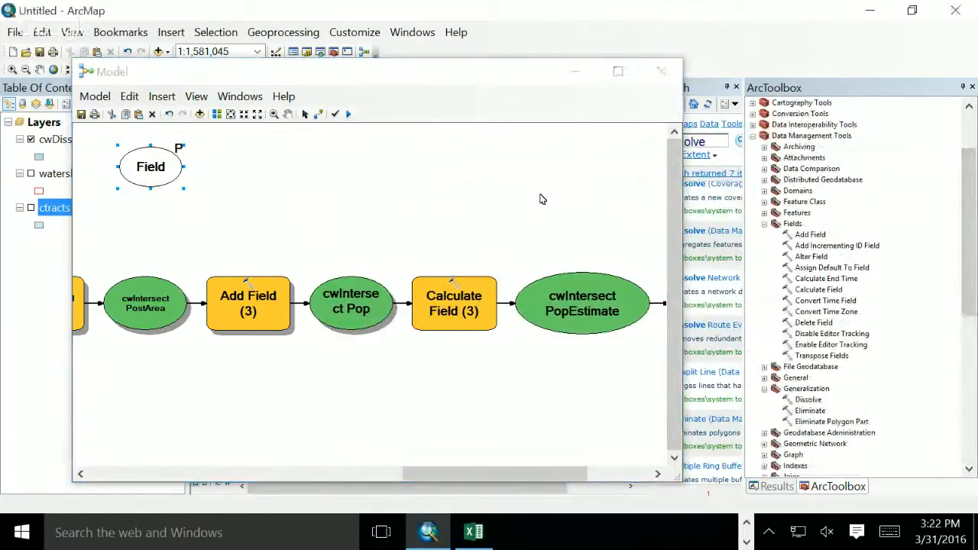
drag(818, 290, 243, 137)
Step: Examine the Input Table choices of Calculate Field (4), cancel without choosing one, and review the elements at the start of the model
double_click(305, 194)
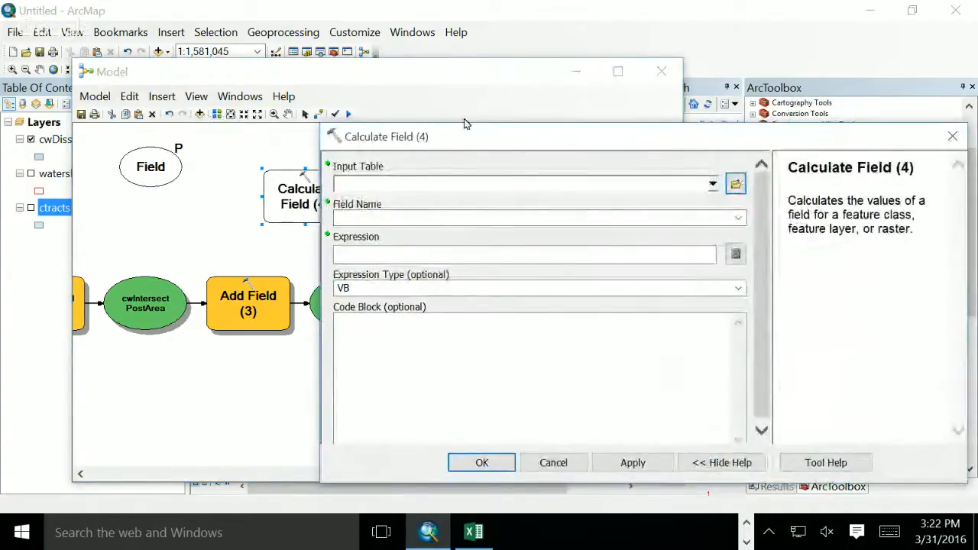
click(712, 184)
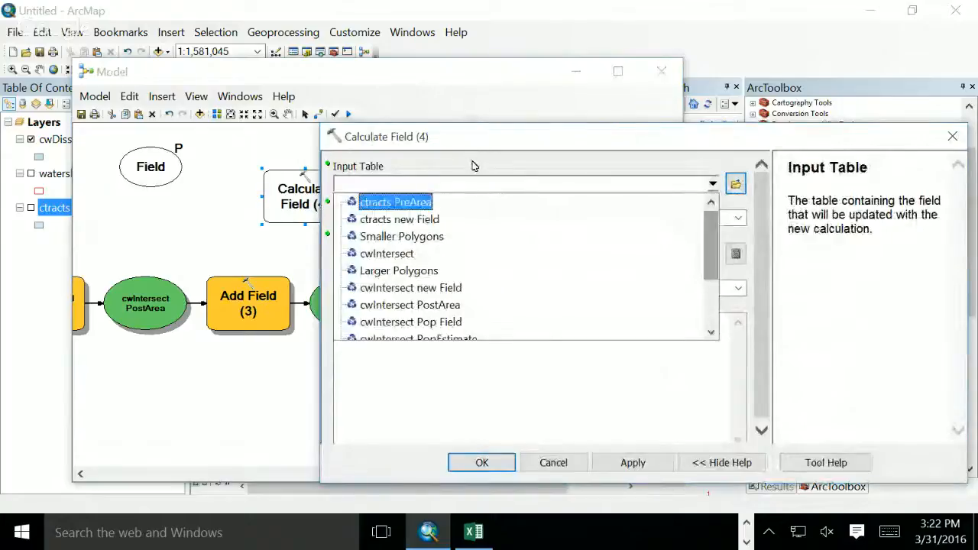
scroll(472, 163, down, 2)
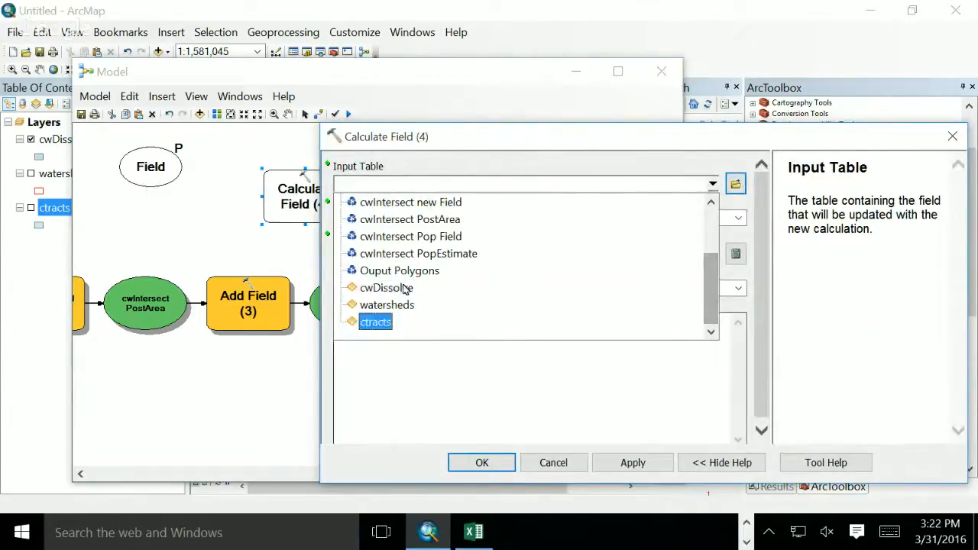
click(553, 462)
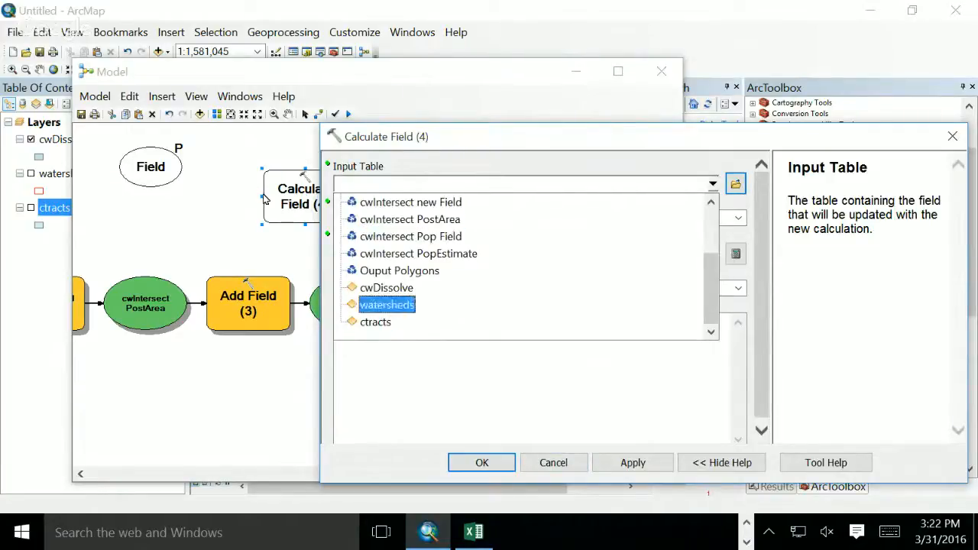
key(Down)
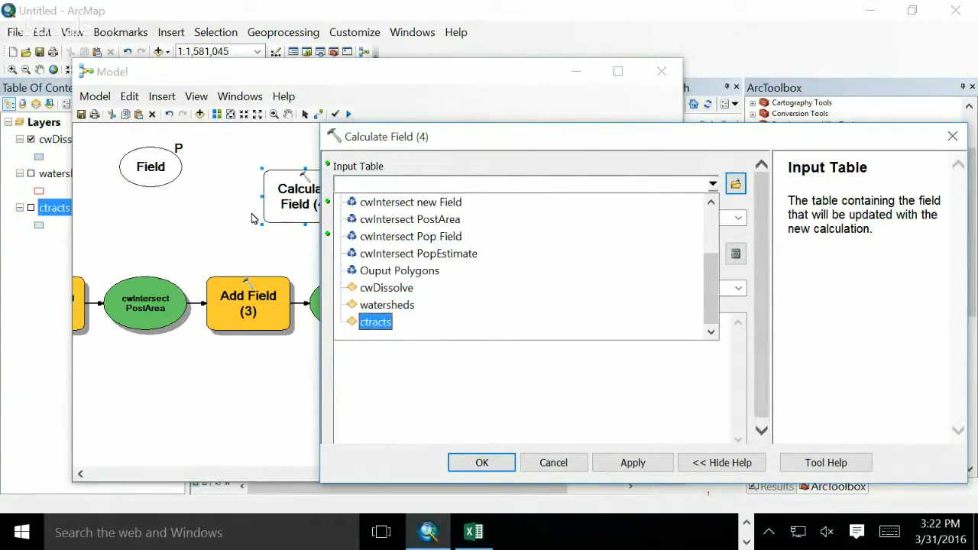
drag(711, 303, 728, 272)
mouse_move(484, 185)
mouse_down()
mouse_move(484, 146)
mouse_move(481, 236)
mouse_move(497, 171)
mouse_up()
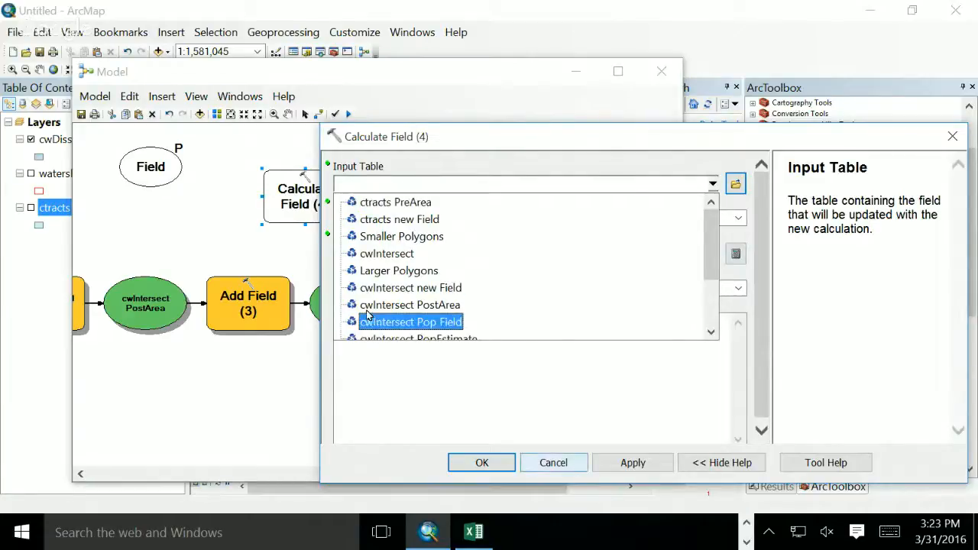
key(Escape)
key(Escape)
scroll(229, 306, left, 10)
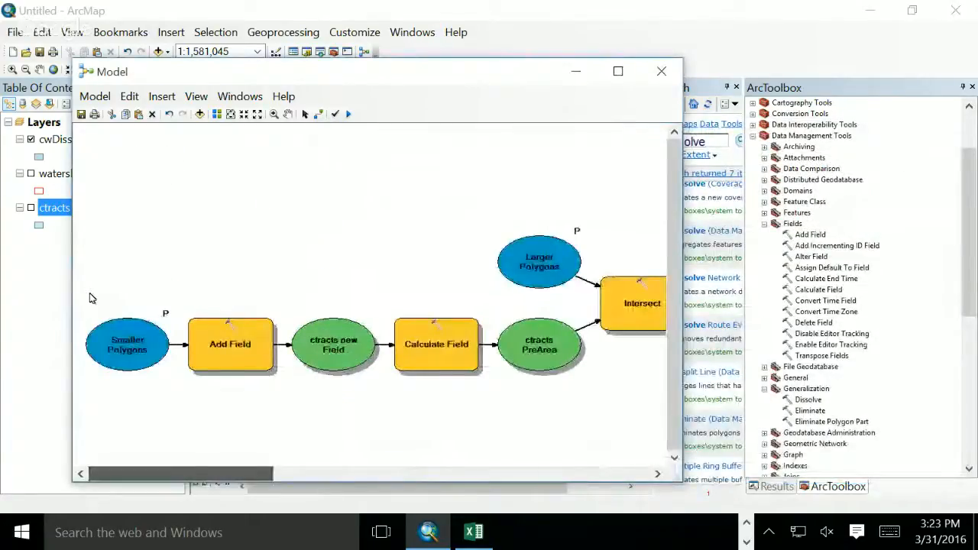
scroll(92, 298, right, 10)
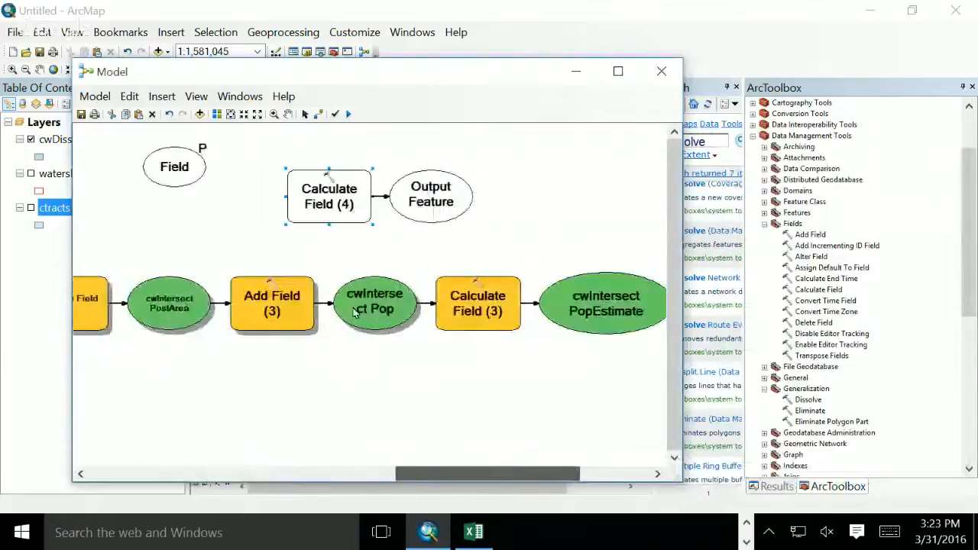
Step: Set the input table of Calculate Field (4) to ctracts new Field and its field name to the Field variable
double_click(236, 216)
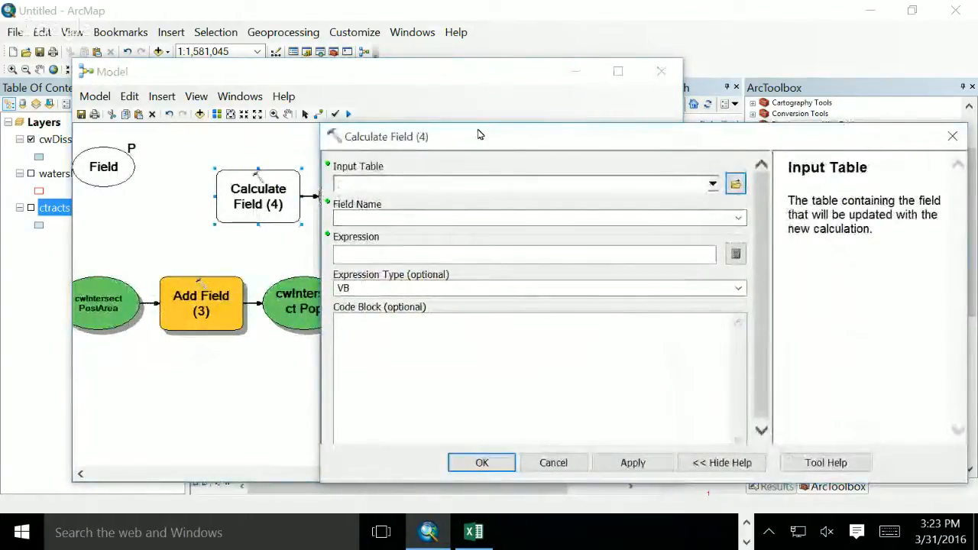
click(713, 183)
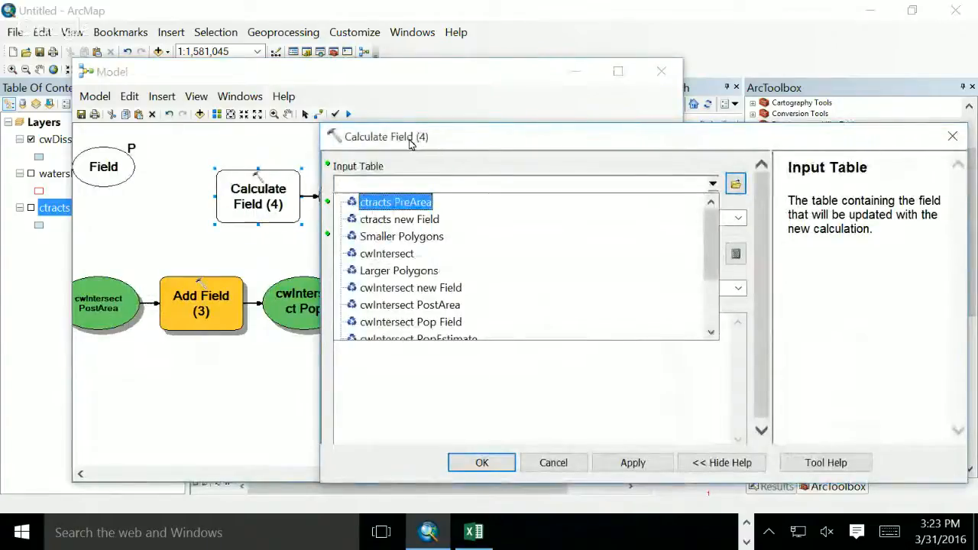
click(609, 217)
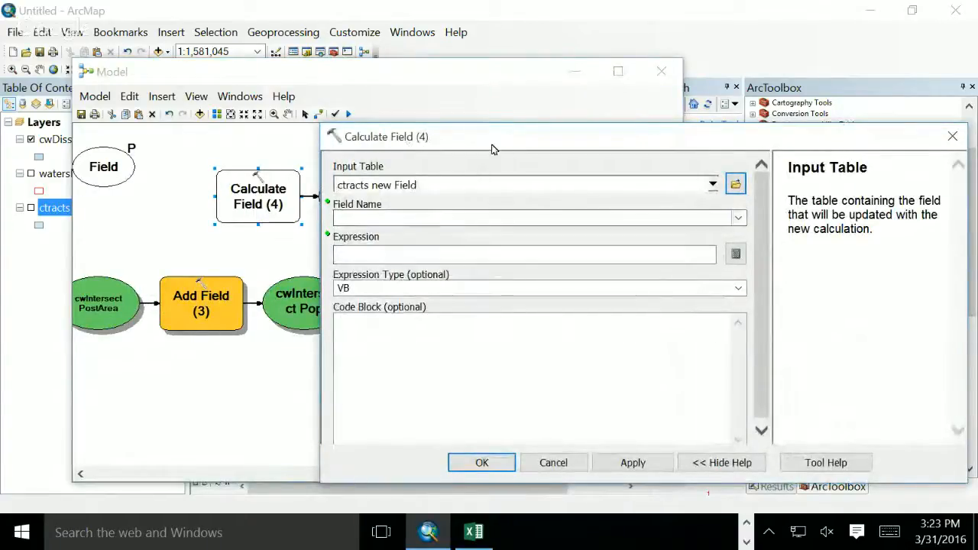
click(738, 218)
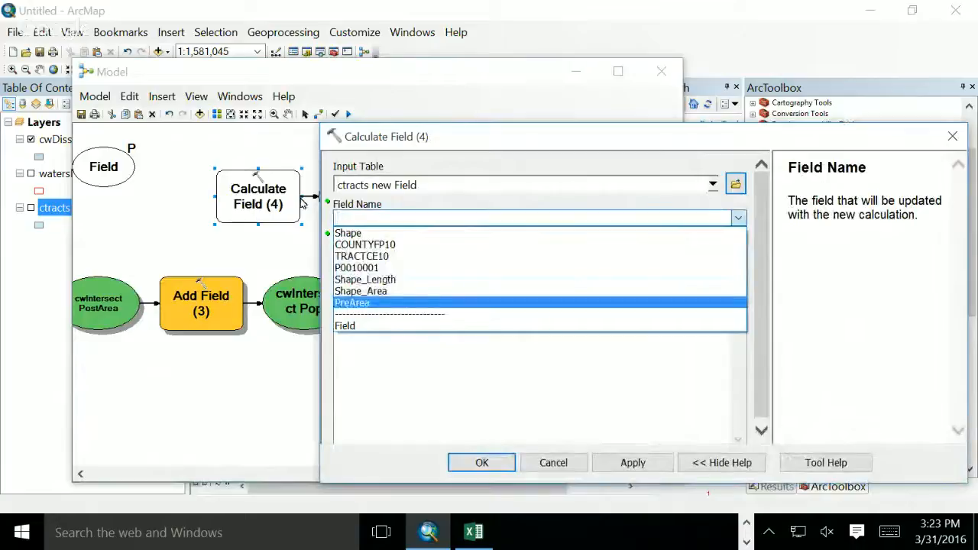
click(260, 145)
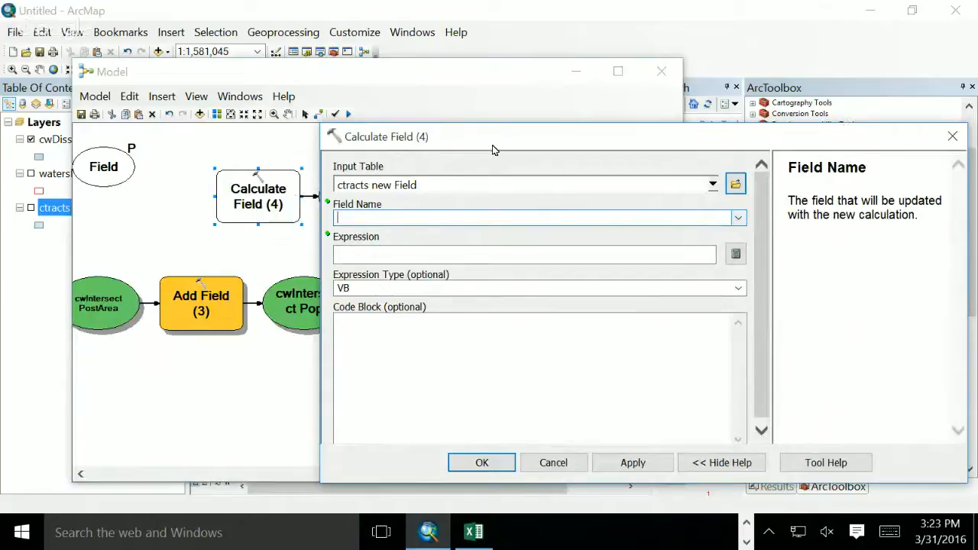
key(alt+Down)
key(Escape)
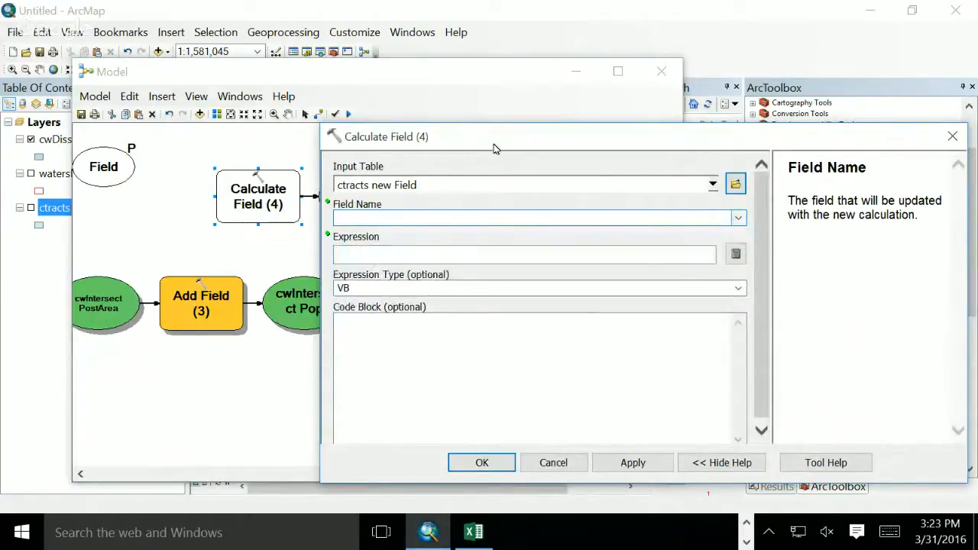
click(738, 218)
click(563, 326)
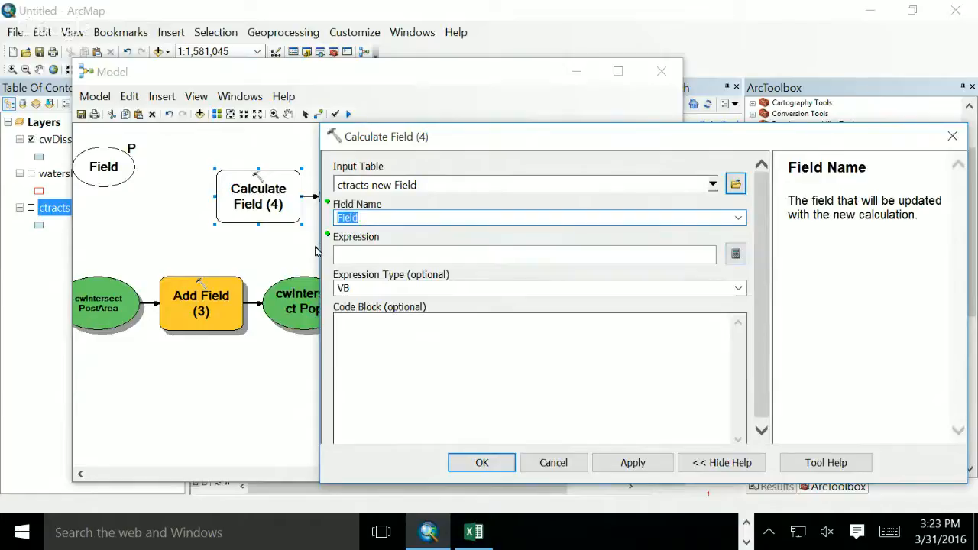
Step: Set the expression type of Calculate Field (4) to PYTHON_9.3 and accept the tool's settings
key(Tab)
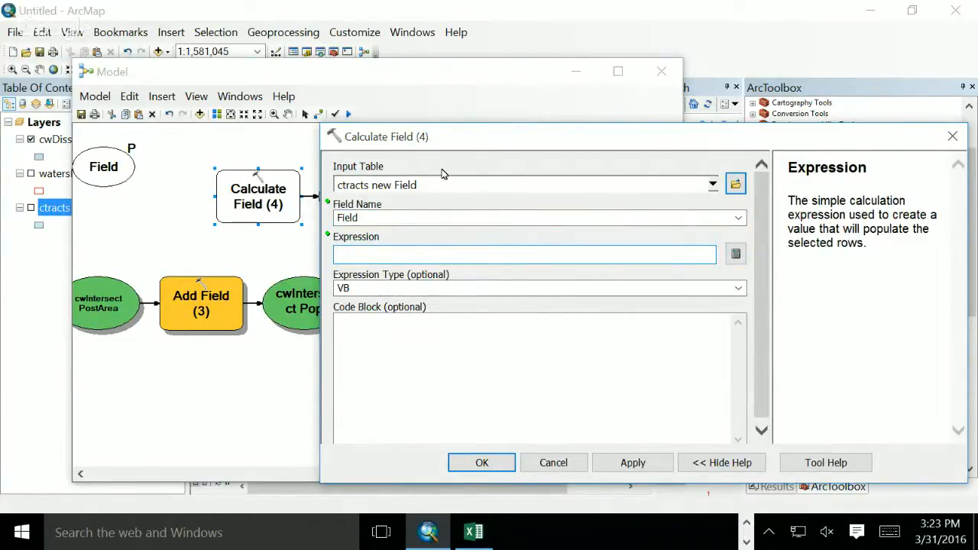
key(Tab)
key(alt+Down)
key(Down)
key(Down)
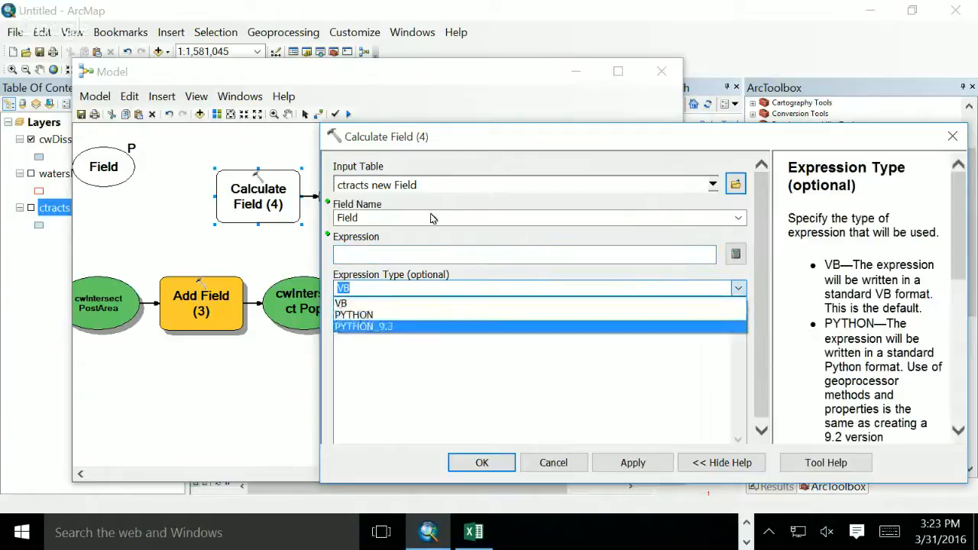
key(Return)
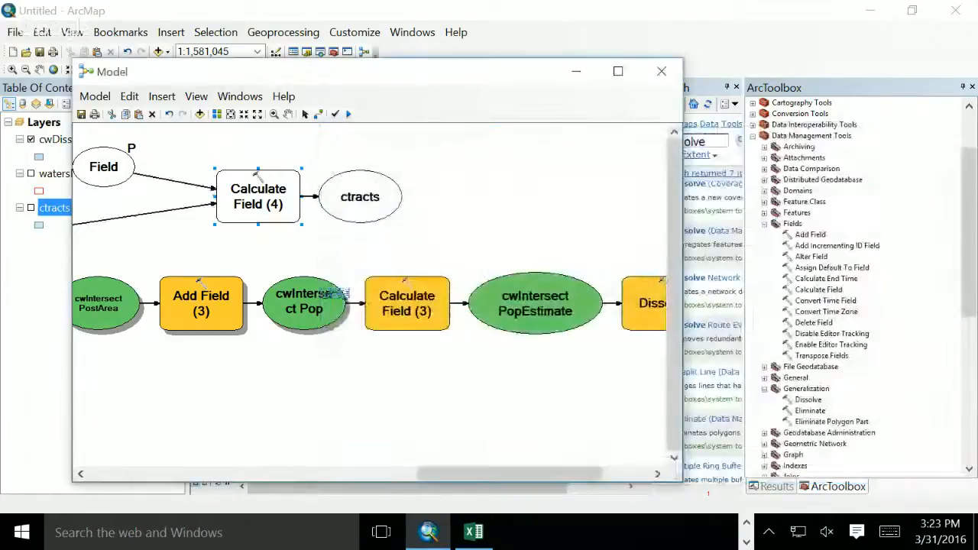
Step: Examine the fields offered by the expression builder of Calculate Field (4), and leave the tool without entering an expression
double_click(266, 187)
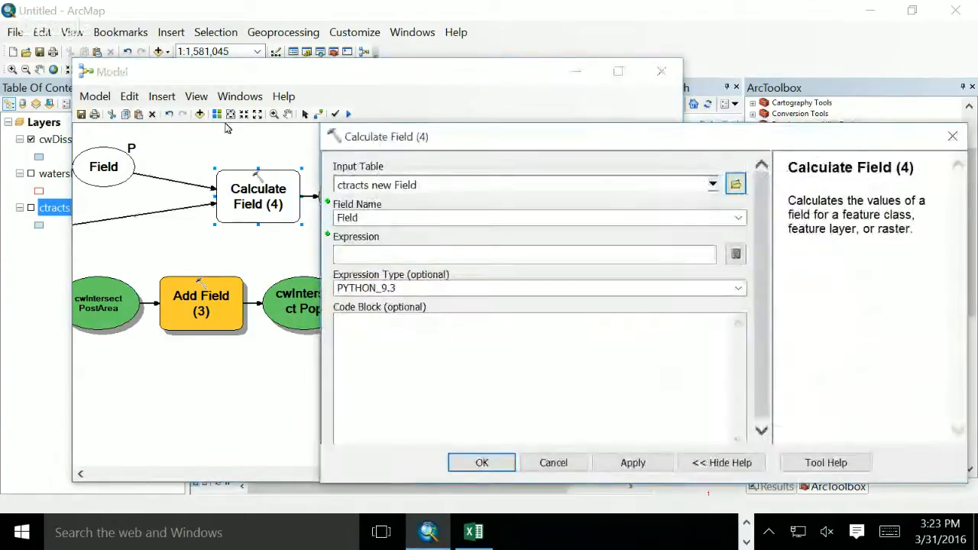
click(735, 254)
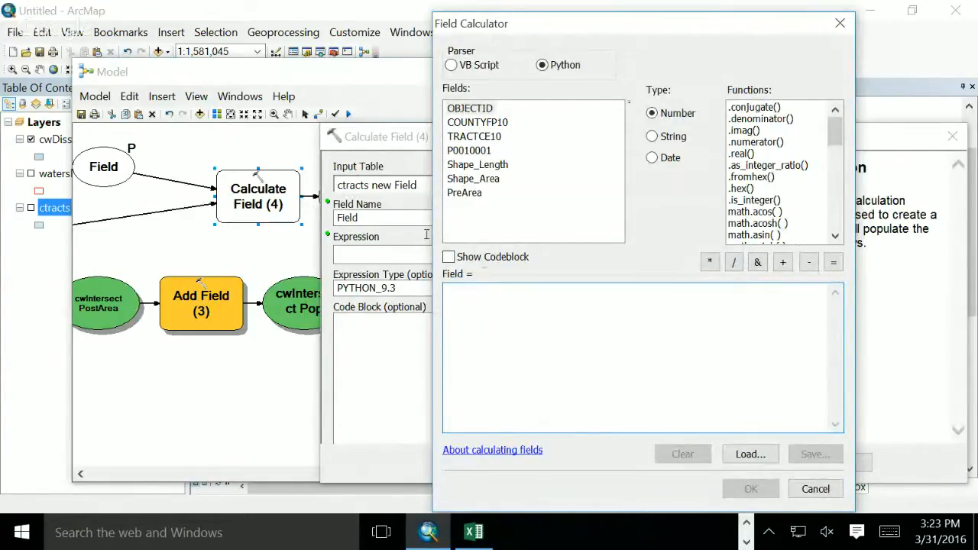
key(Escape)
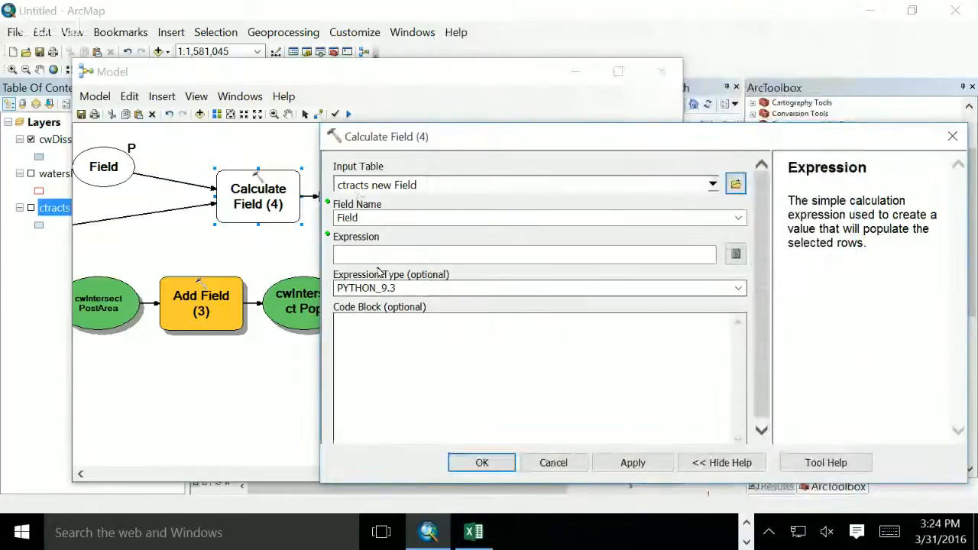
key(Escape)
double_click(256, 199)
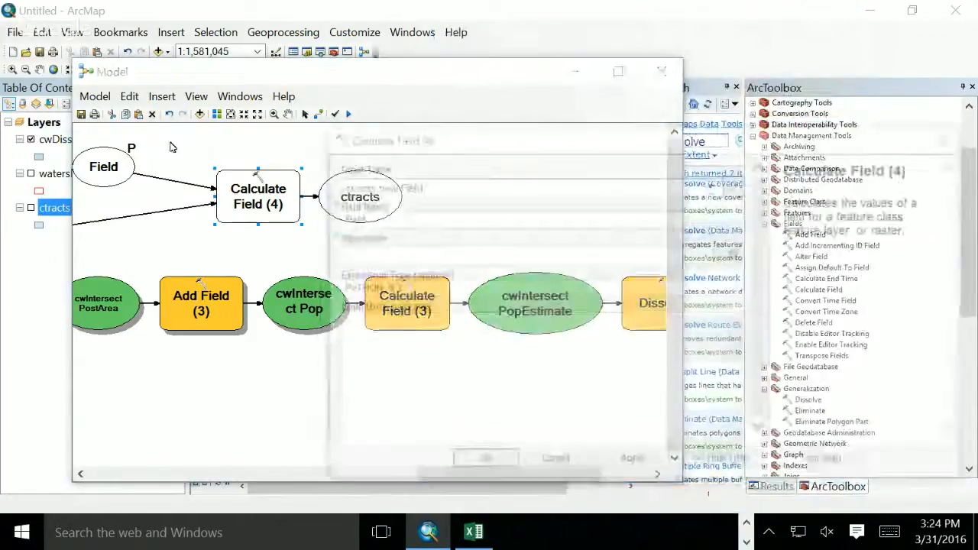
key(Escape)
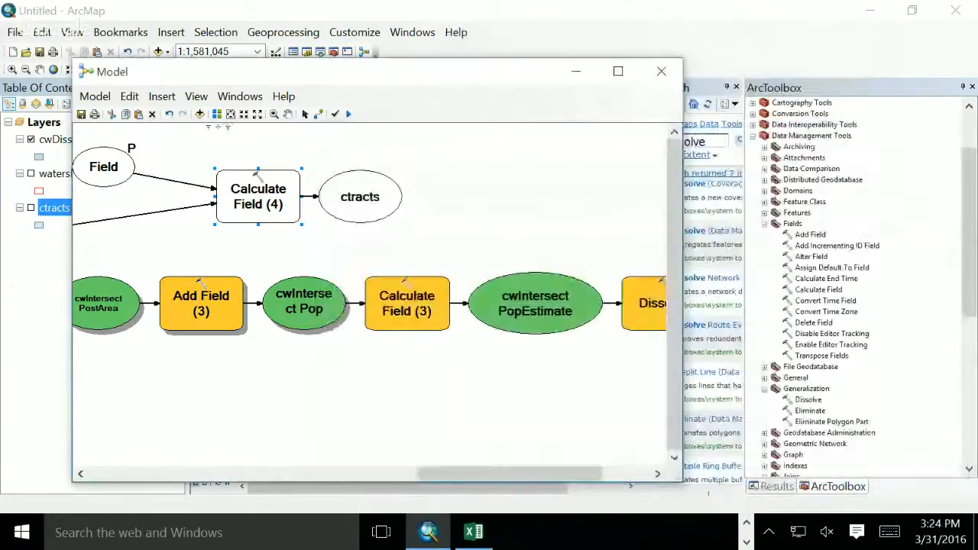
Step: Delete the Calculate Field (4) tool from the model, keeping the Field variable
right_click(287, 209)
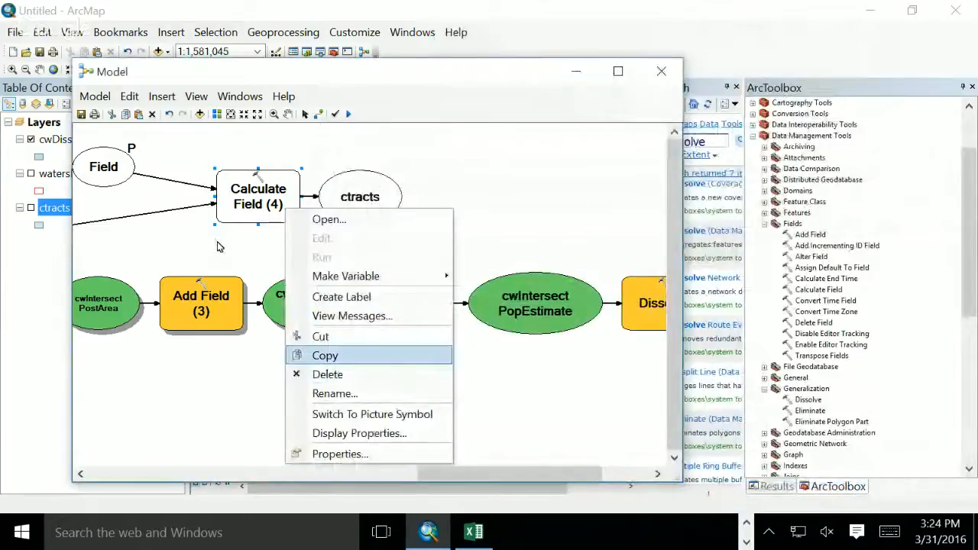
key(Down)
key(Return)
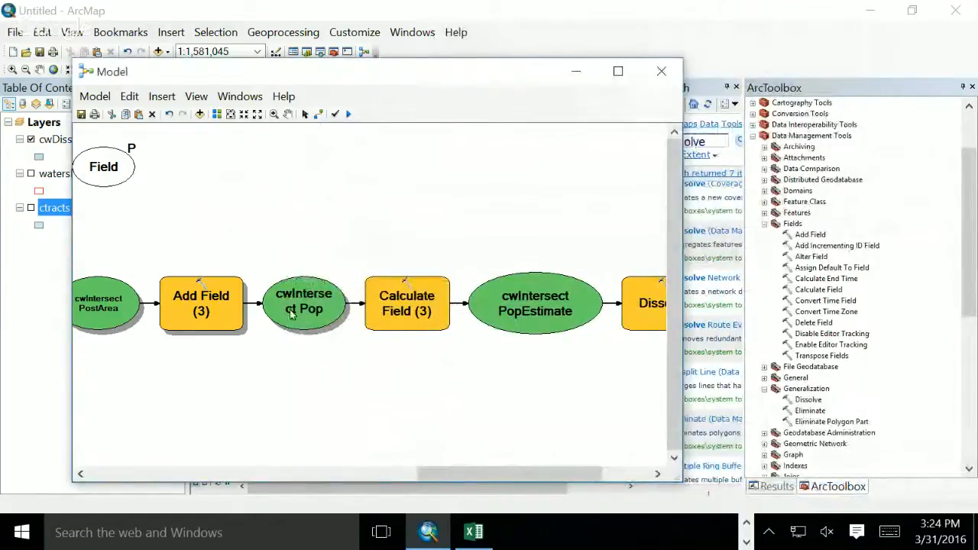
Step: Review the settings of the Dissolve and Calculate Field (3) tools at the end of the model without changing them
drag(436, 473, 354, 445)
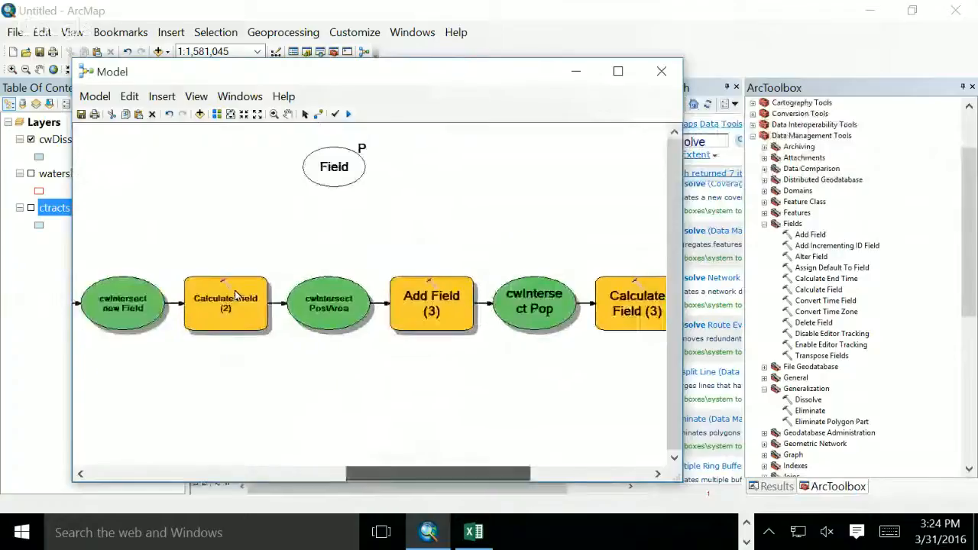
drag(235, 296, 352, 304)
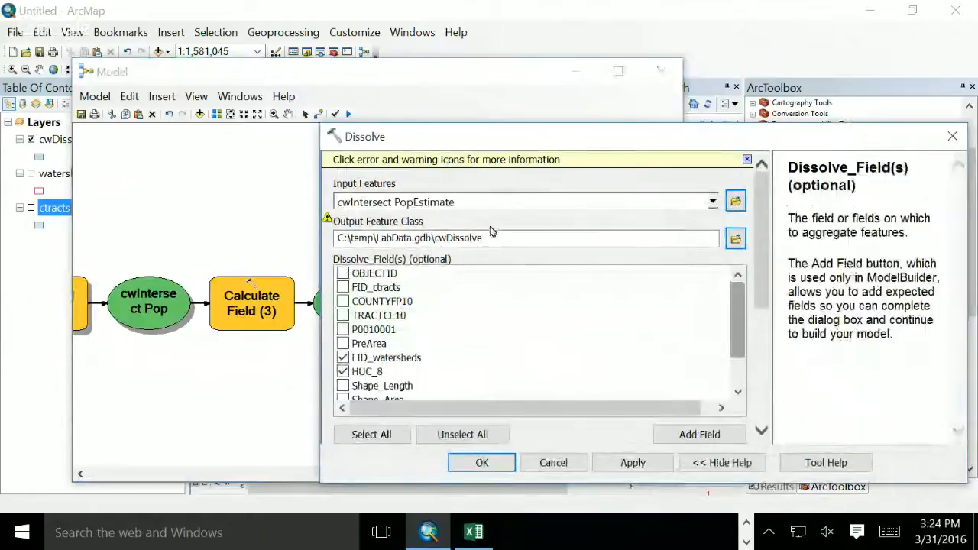
key(Escape)
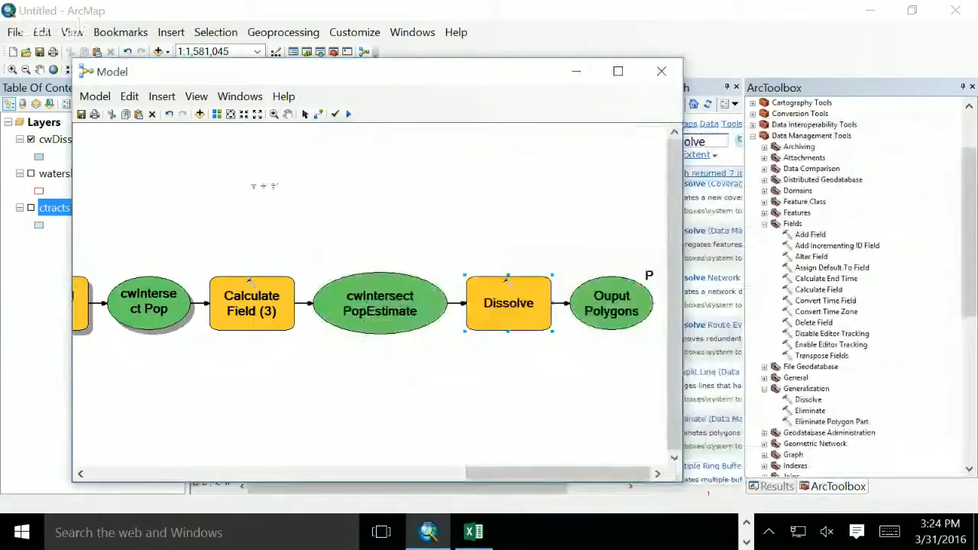
double_click(244, 311)
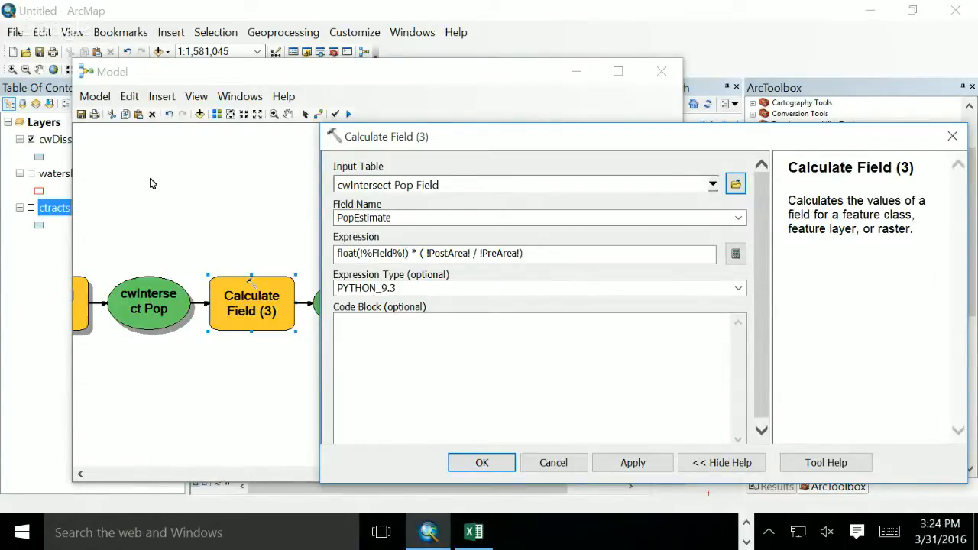
click(554, 463)
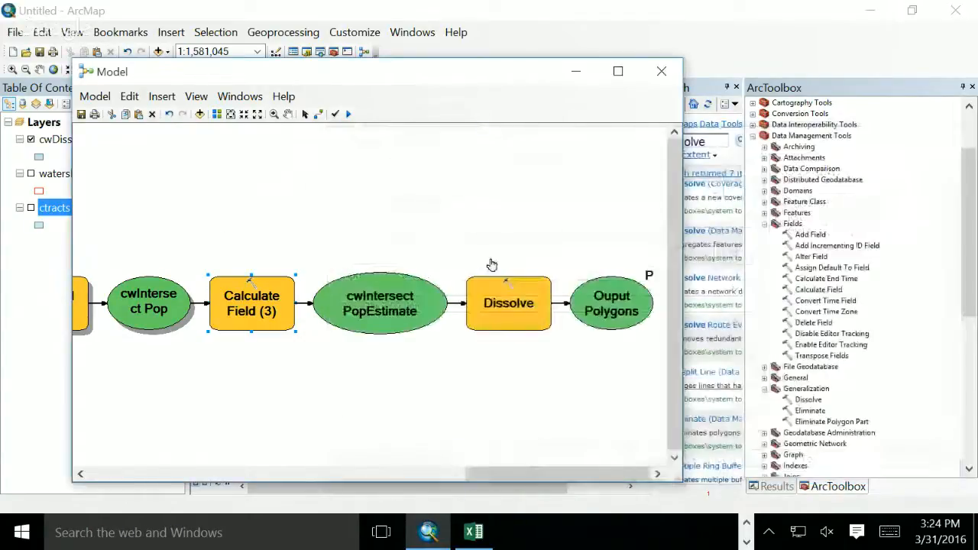
Step: Review the mblab model's parameter list, its general properties and its tool dialog, and cancel without changes
drag(968, 268, 964, 422)
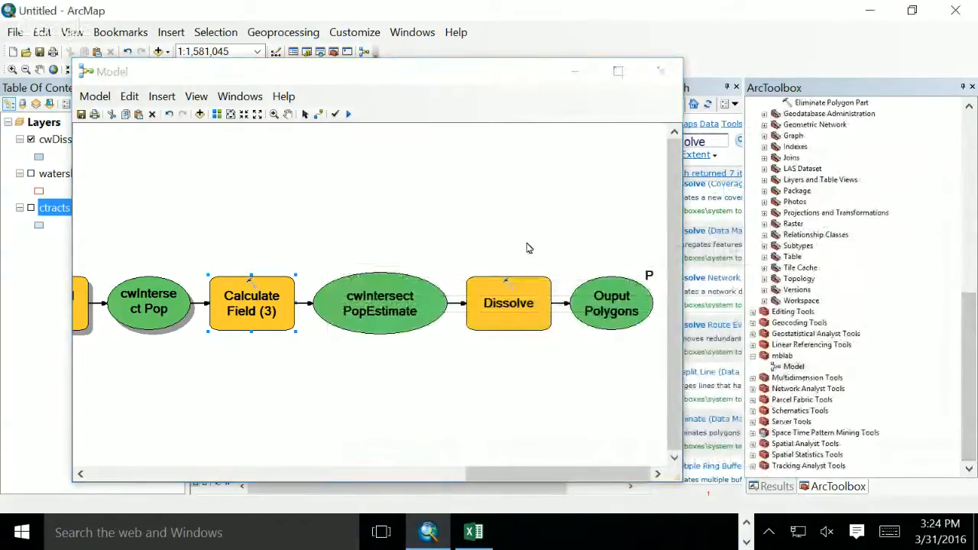
right_click(792, 366)
click(832, 352)
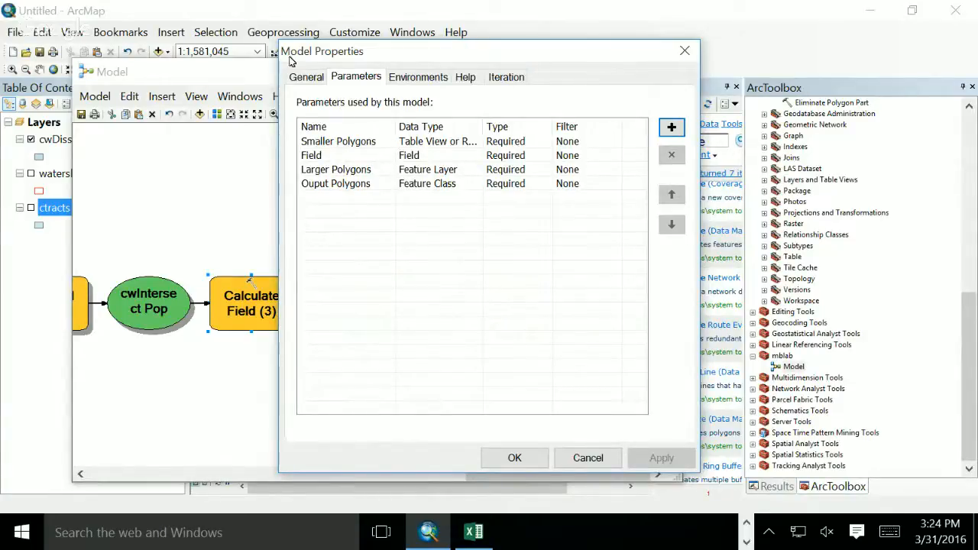
key(ctrl+Tab)
key(ctrl+Tab)
key(ctrl+Tab)
key(ctrl+Tab)
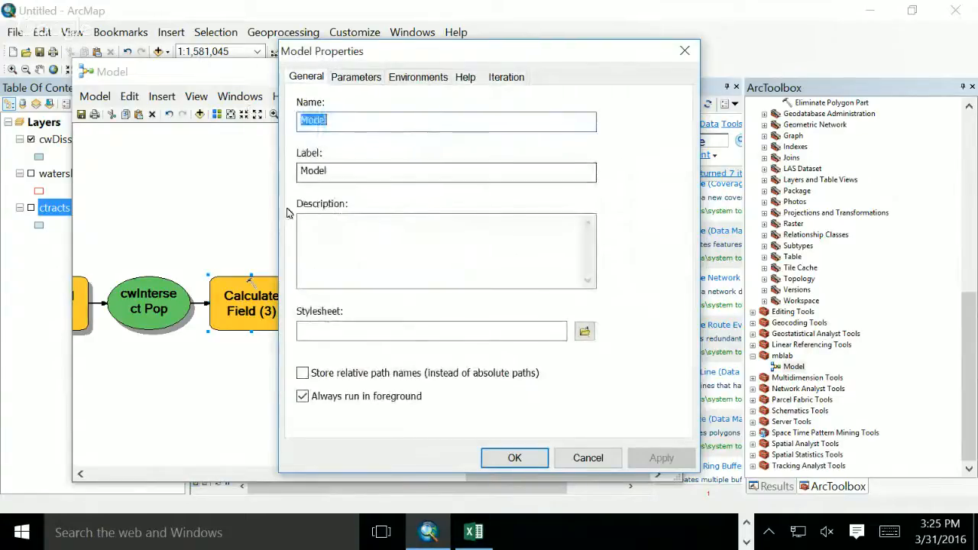
key(Escape)
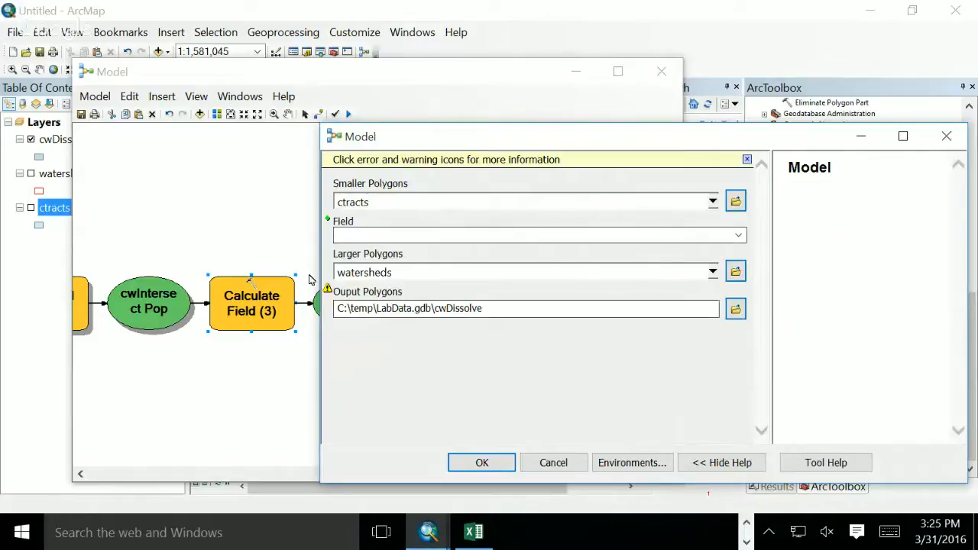
click(553, 462)
Step: Set the value of the model's Field variable to P0010001
scroll(322, 321, left, 5)
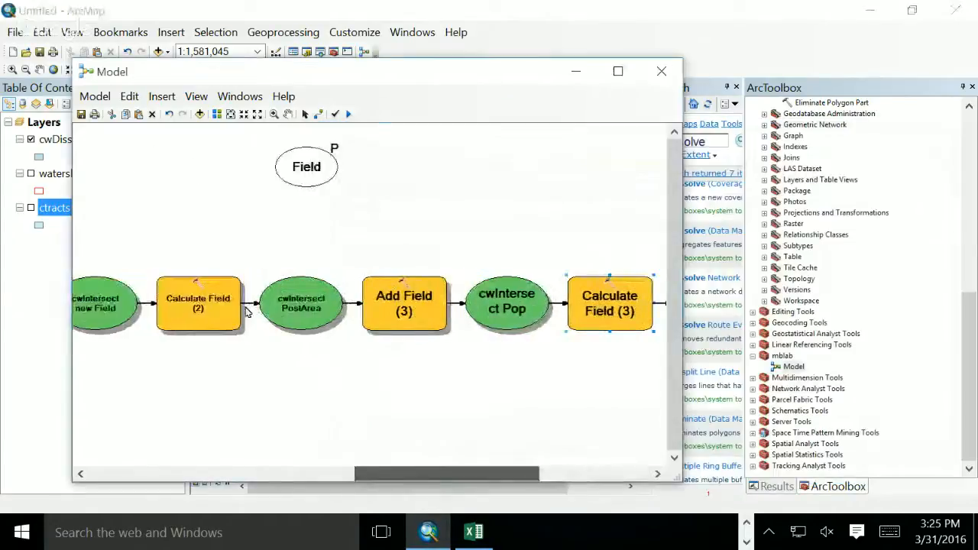
double_click(301, 164)
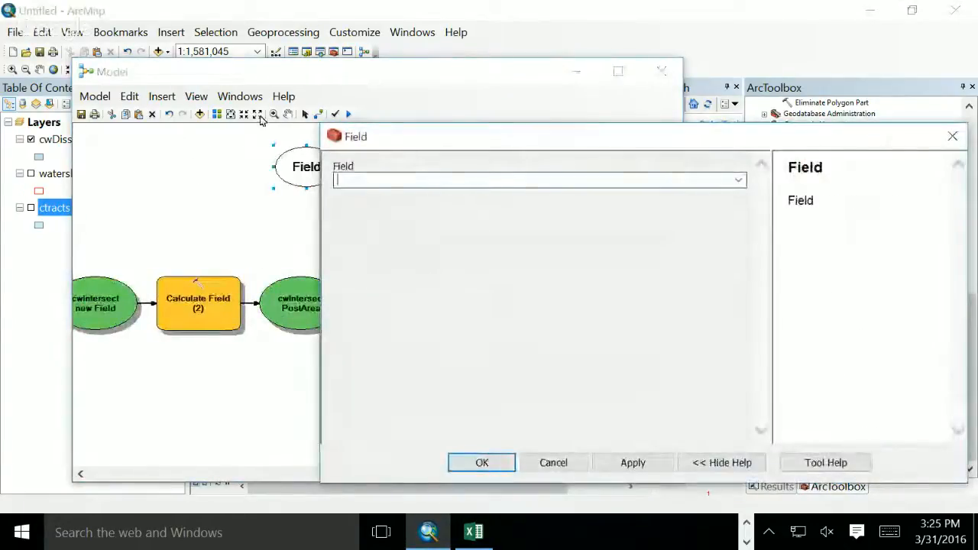
text(P)
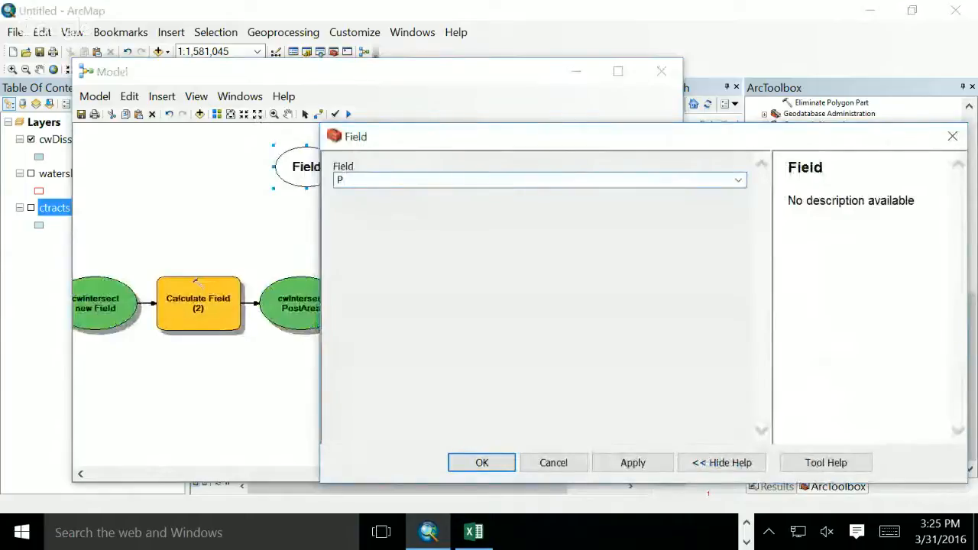
text(0010001)
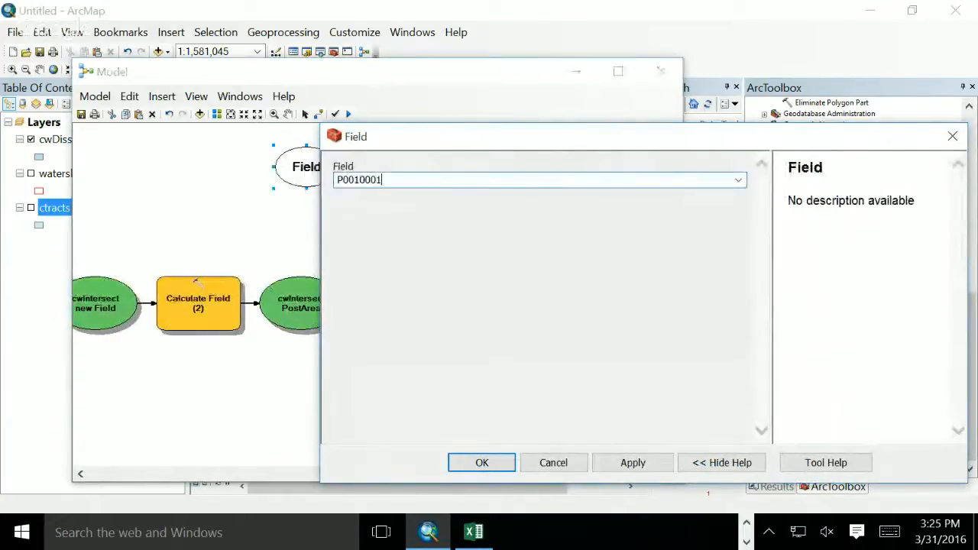
click(481, 462)
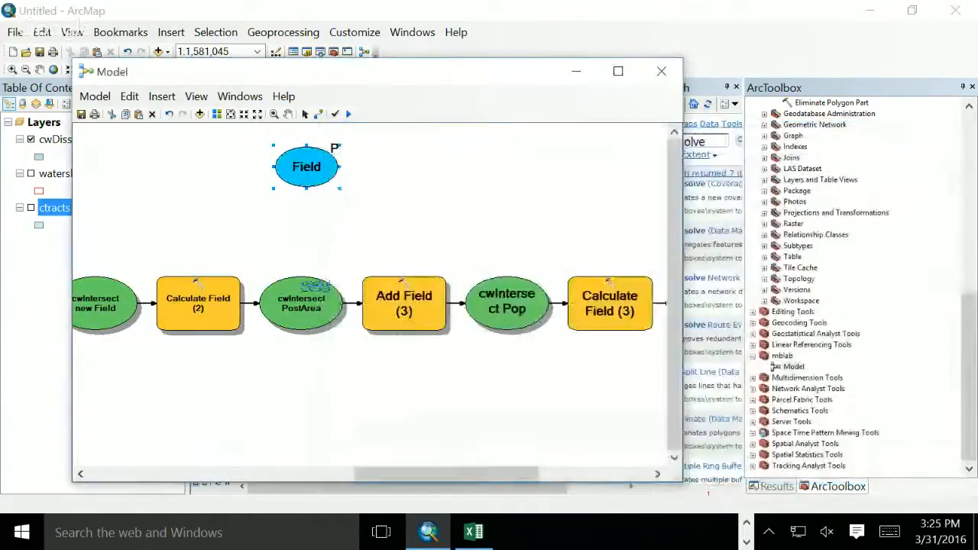
Step: Open the Model tool from the mblab toolbox, check its parameter order and default Field value, and close it without running
click(94, 96)
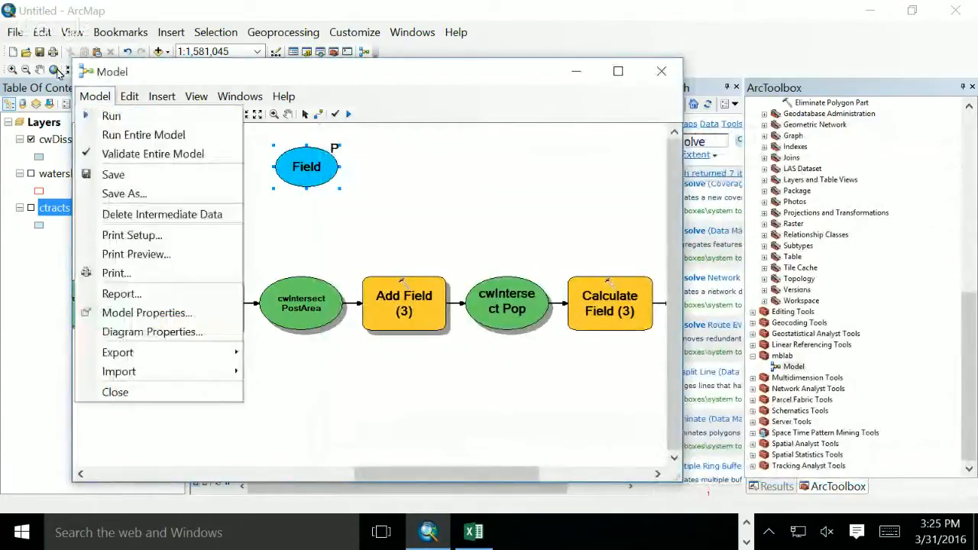
click(59, 73)
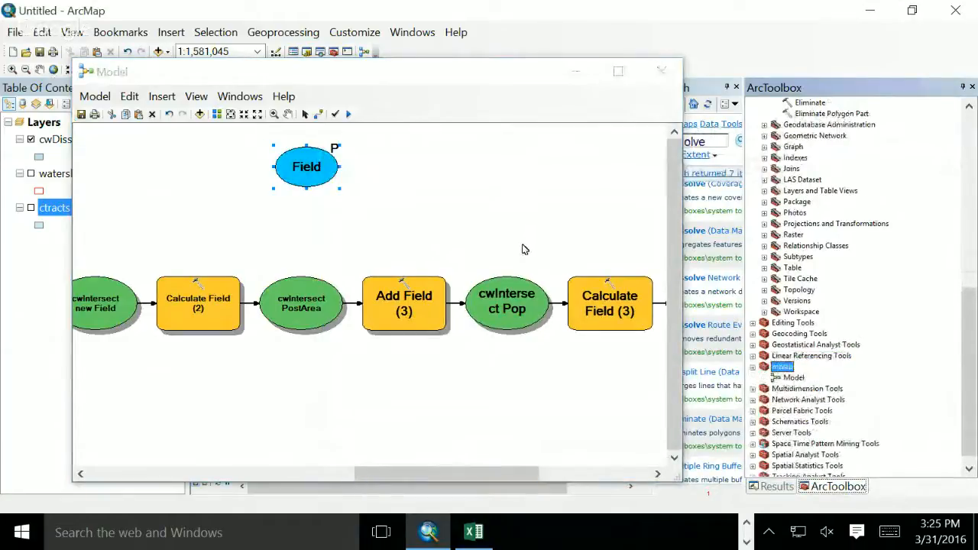
key(Up)
key(Up)
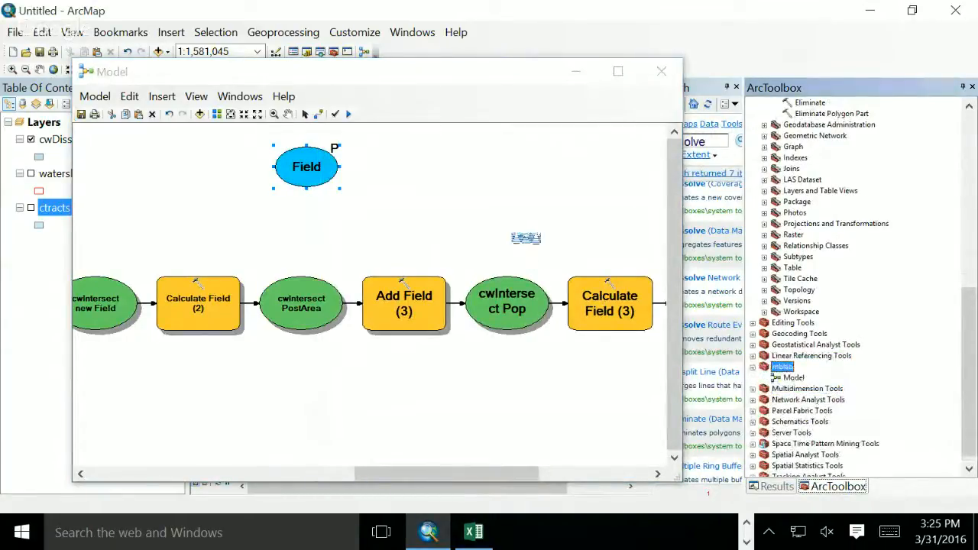
key(Down)
key(Return)
click(553, 462)
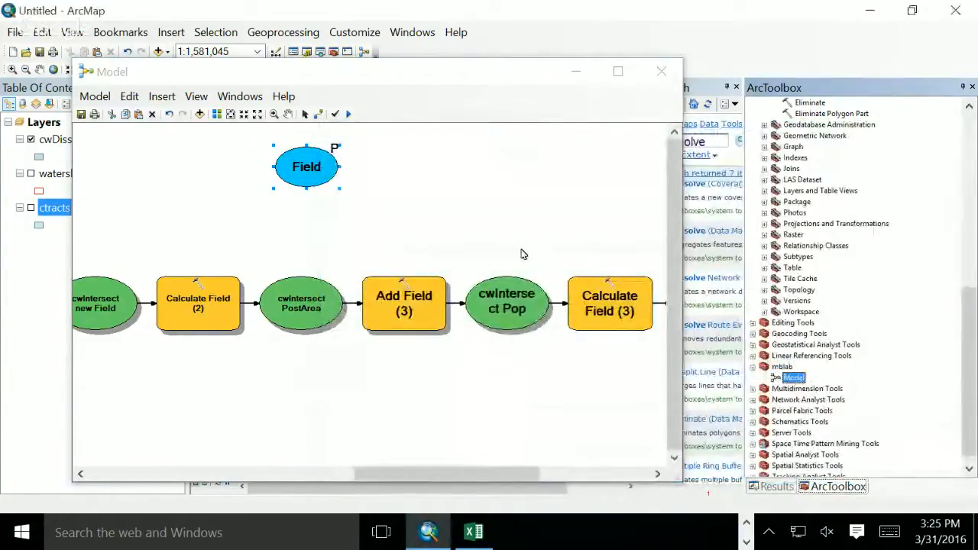
key(Return)
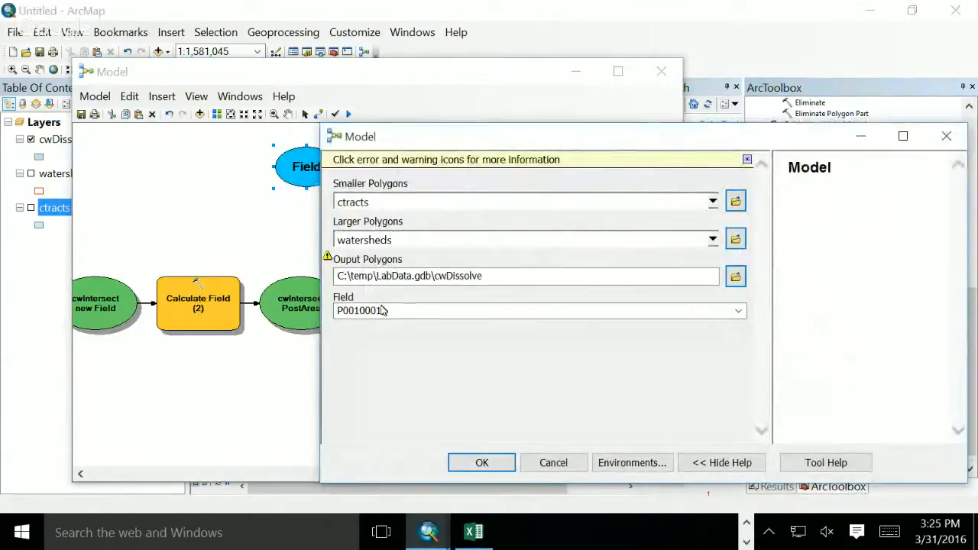
key(Escape)
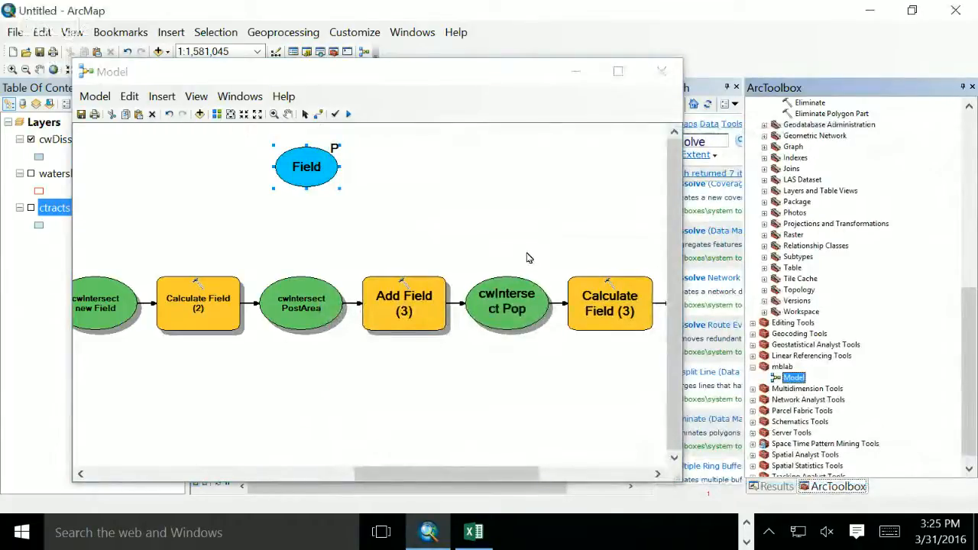
key(Return)
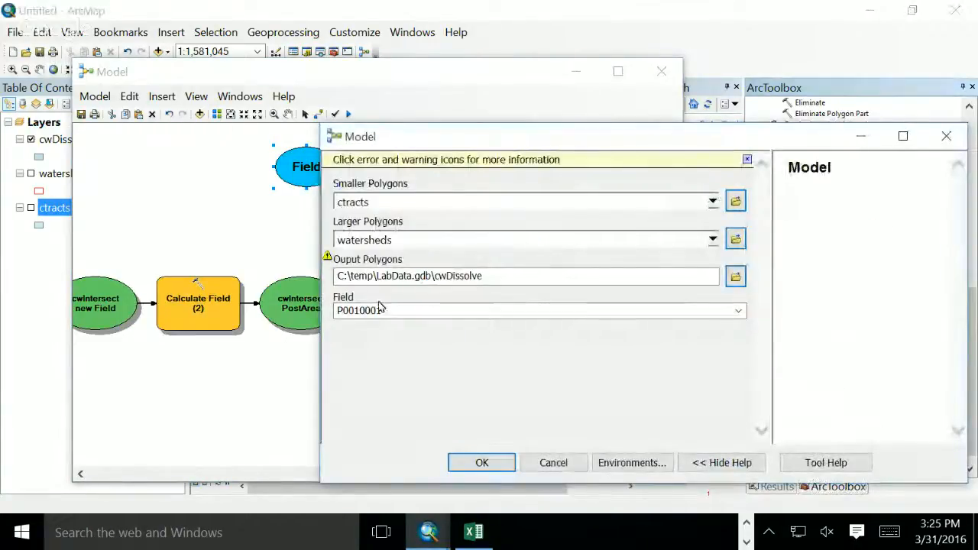
key(Escape)
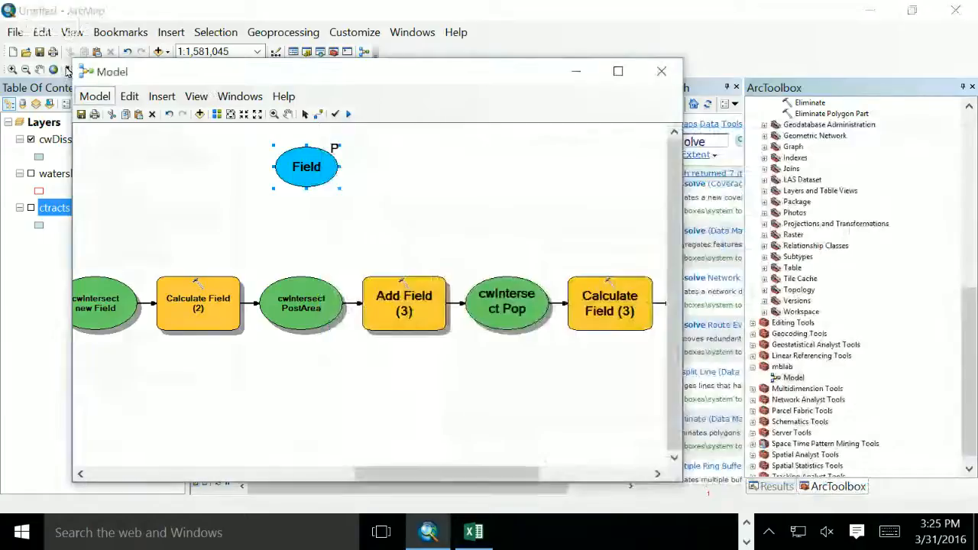
Step: Reorder the model's parameters so that Field comes directly after Smaller Polygons, and accept the model properties
click(94, 96)
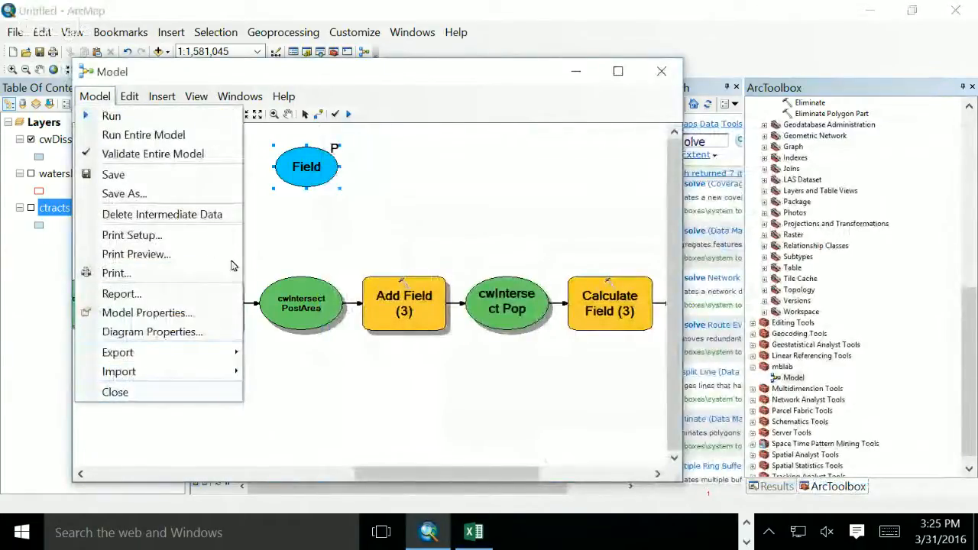
right_click(792, 376)
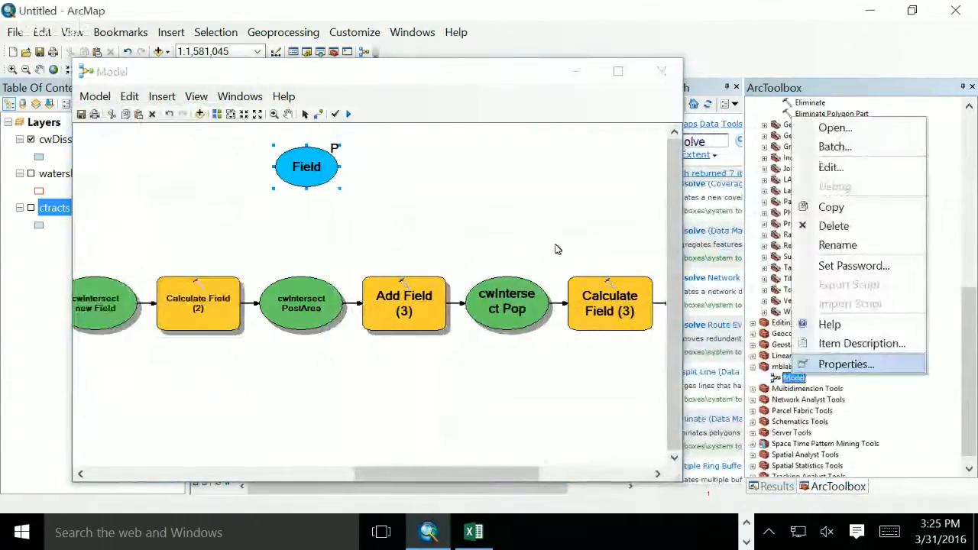
click(845, 364)
click(356, 77)
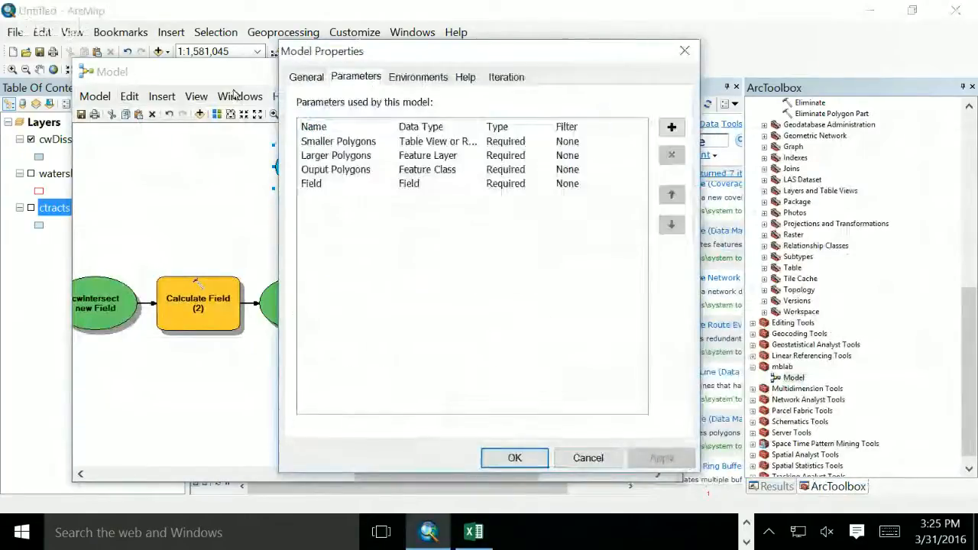
click(327, 184)
click(672, 194)
click(671, 194)
click(671, 195)
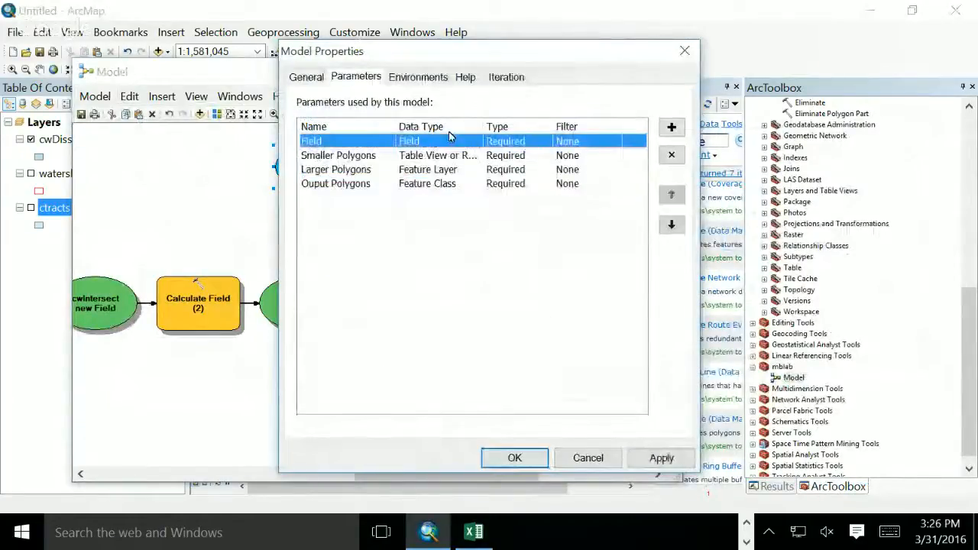
click(672, 224)
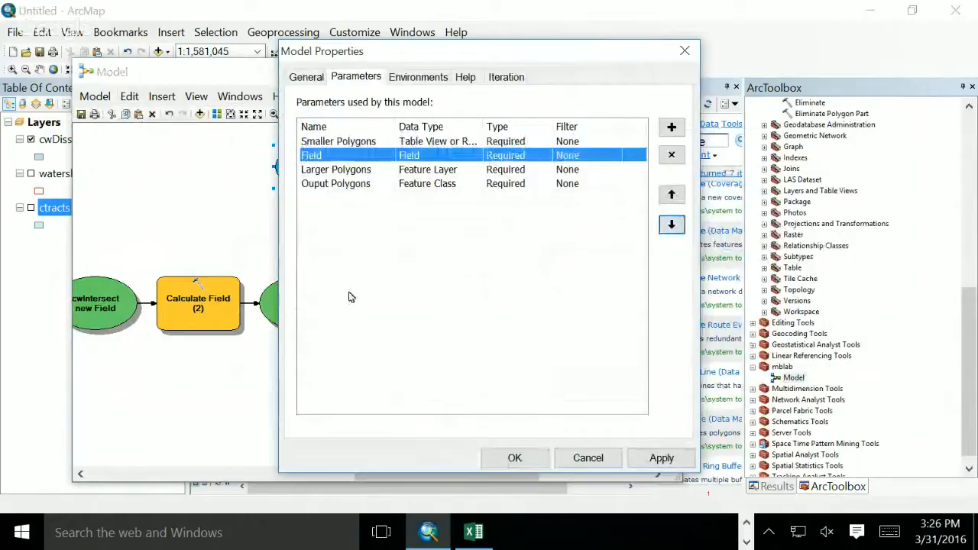
click(514, 457)
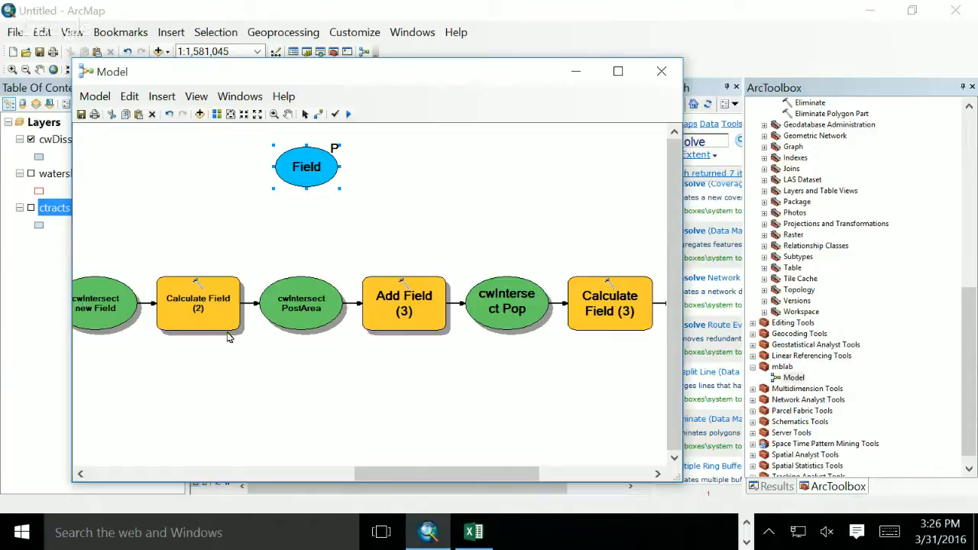
Step: Set the Intersect tool's output feature class to in_memory\cwIntersect and accept the tool settings
scroll(146, 306, left, 10)
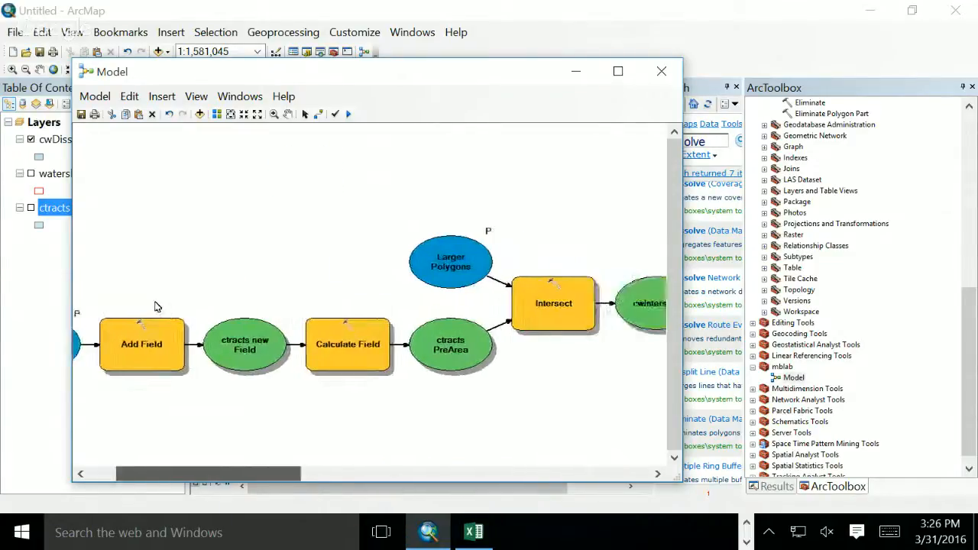
drag(276, 473, 324, 474)
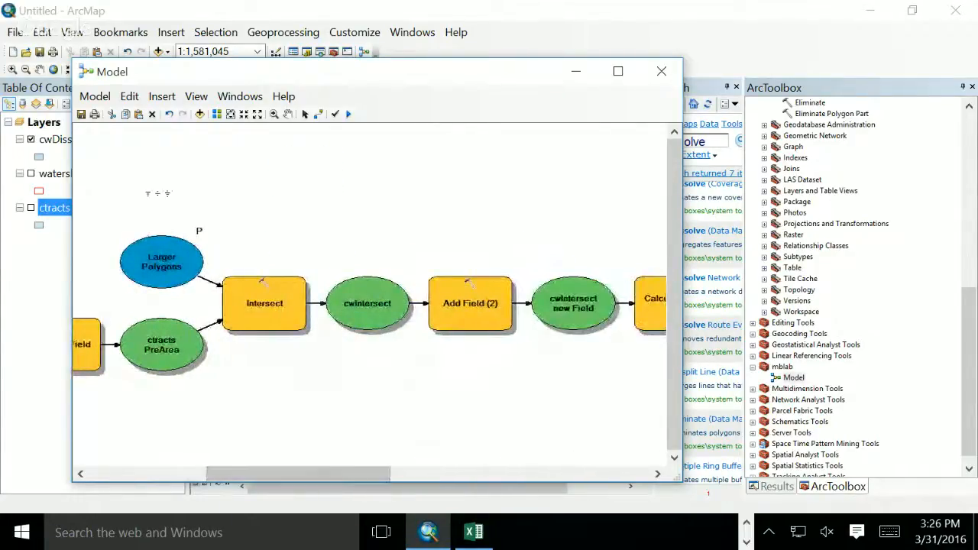
double_click(238, 295)
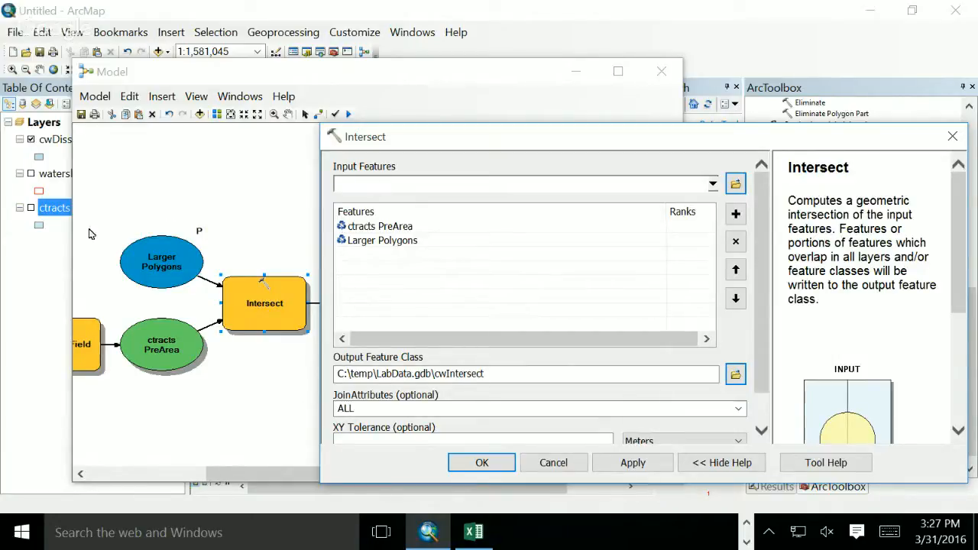
click(328, 252)
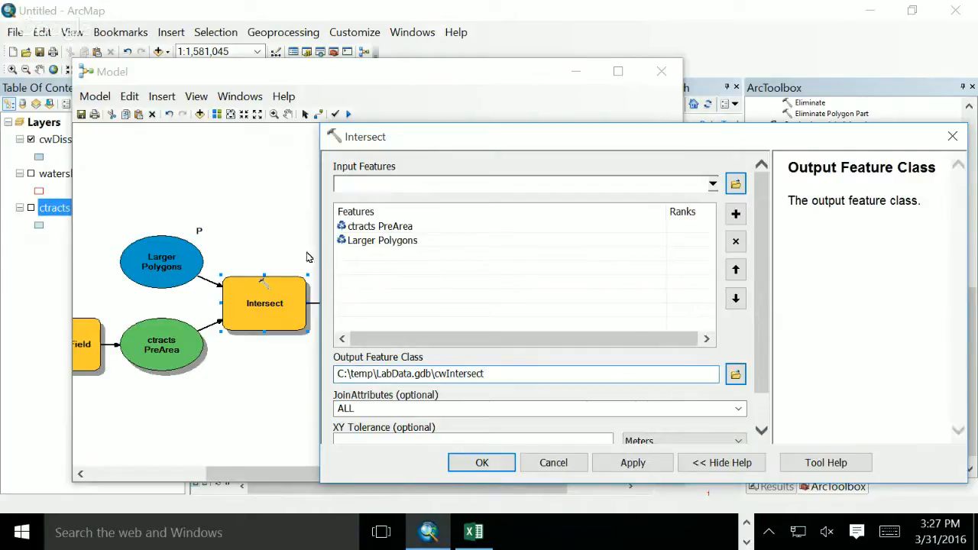
drag(285, 250, 216, 263)
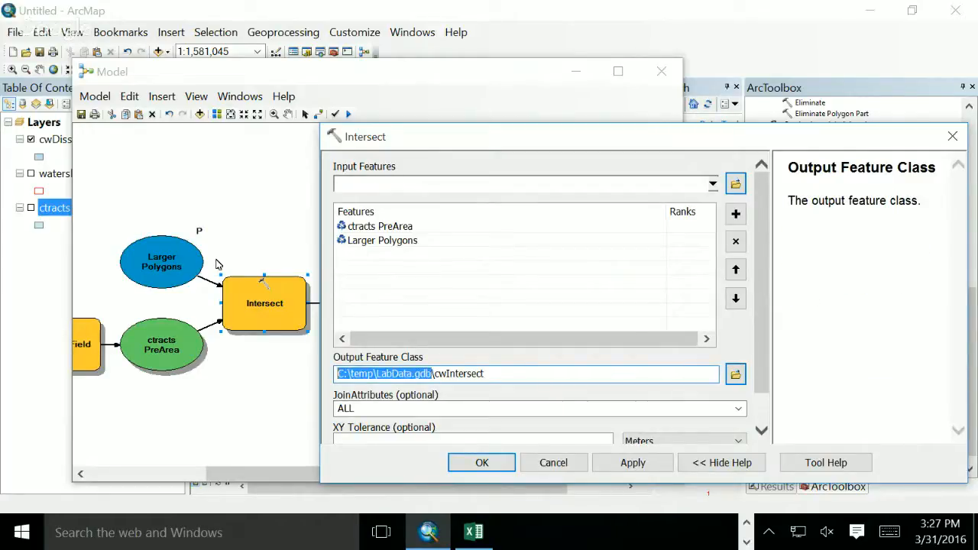
text(in_memor)
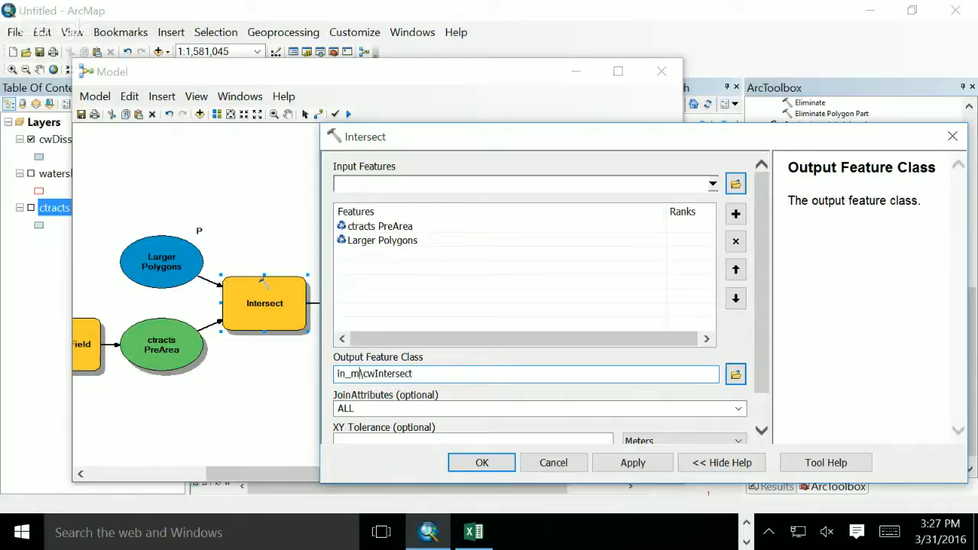
text(y)
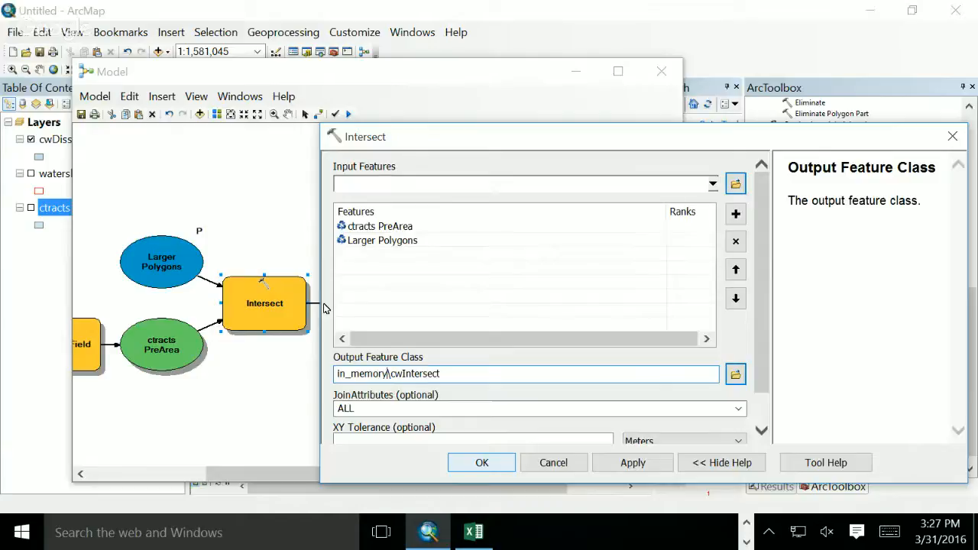
key(Return)
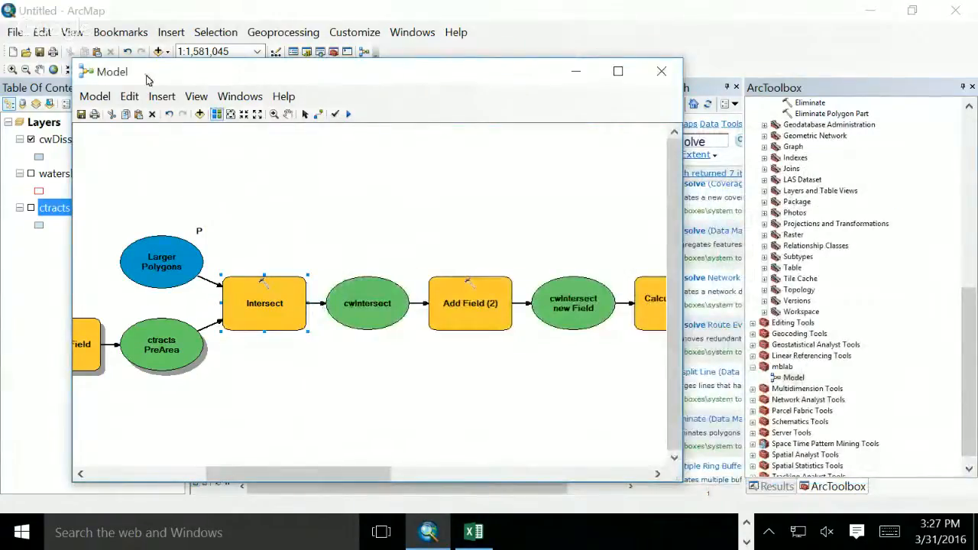
Step: Run the entire model and close its progress report once the run is complete
click(95, 96)
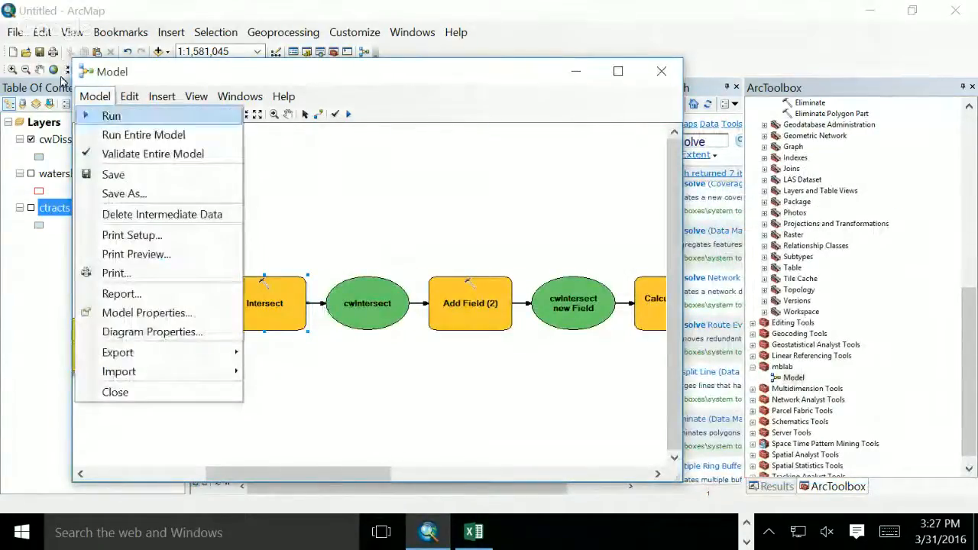
click(103, 135)
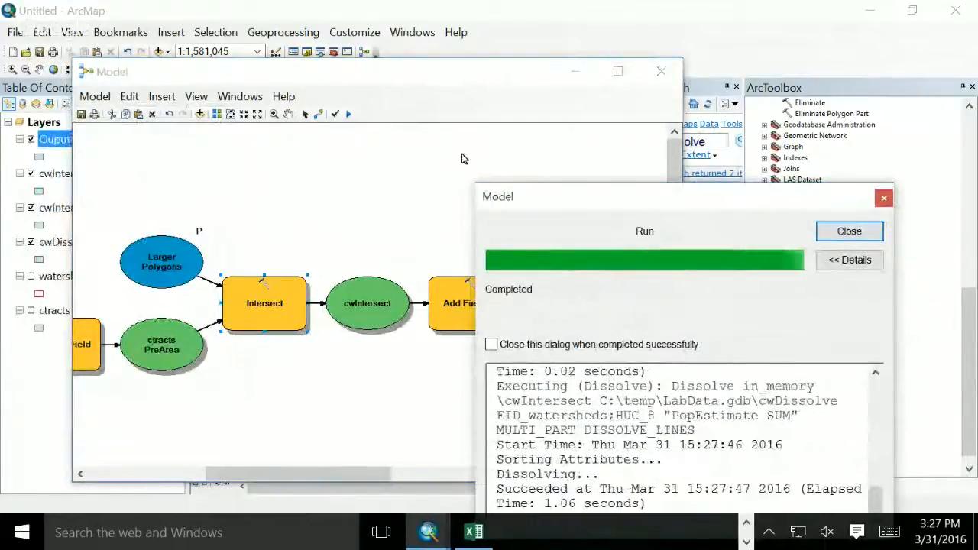
click(849, 234)
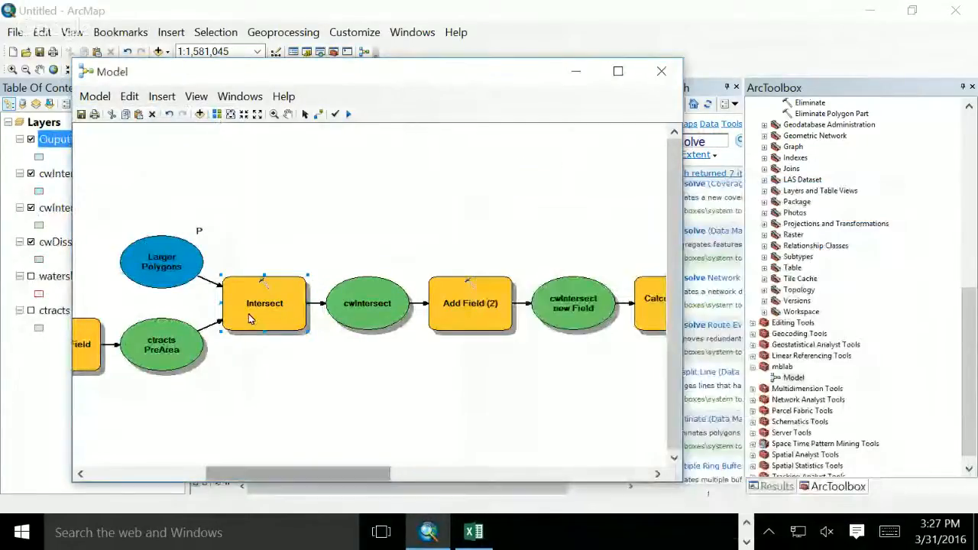
Step: Review the settings of the model's Dissolve and Intersect tools, checking their inputs and output feature classes
mouse_move(367, 473)
mouse_down()
mouse_move(628, 469)
mouse_move(240, 472)
mouse_move(491, 472)
mouse_up()
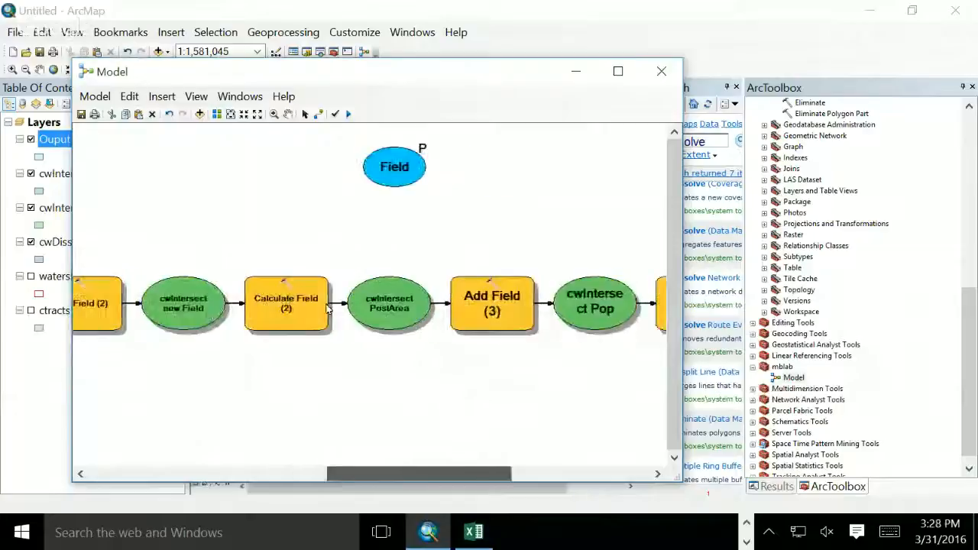
drag(327, 306, 431, 300)
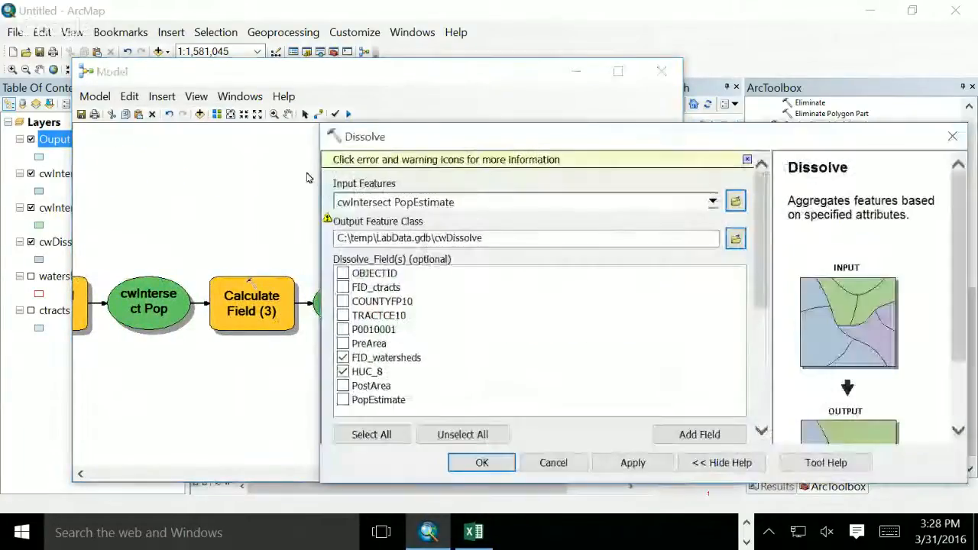
click(355, 307)
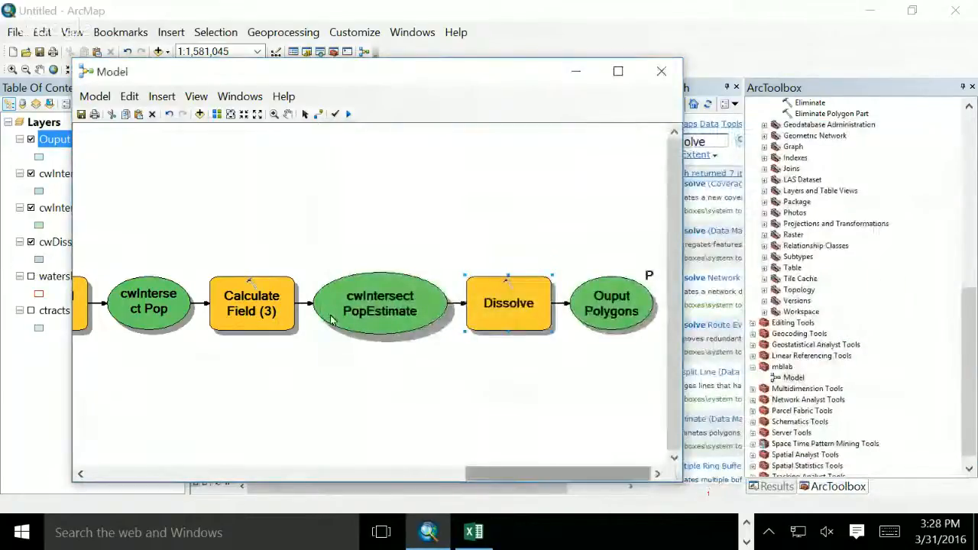
mouse_move(328, 310)
mouse_down()
mouse_move(154, 291)
mouse_move(87, 296)
mouse_up()
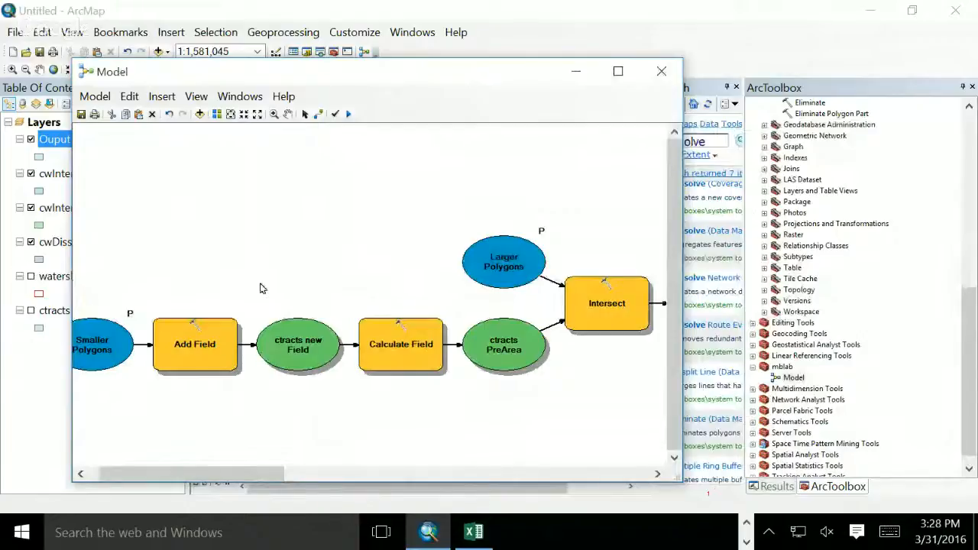
double_click(607, 303)
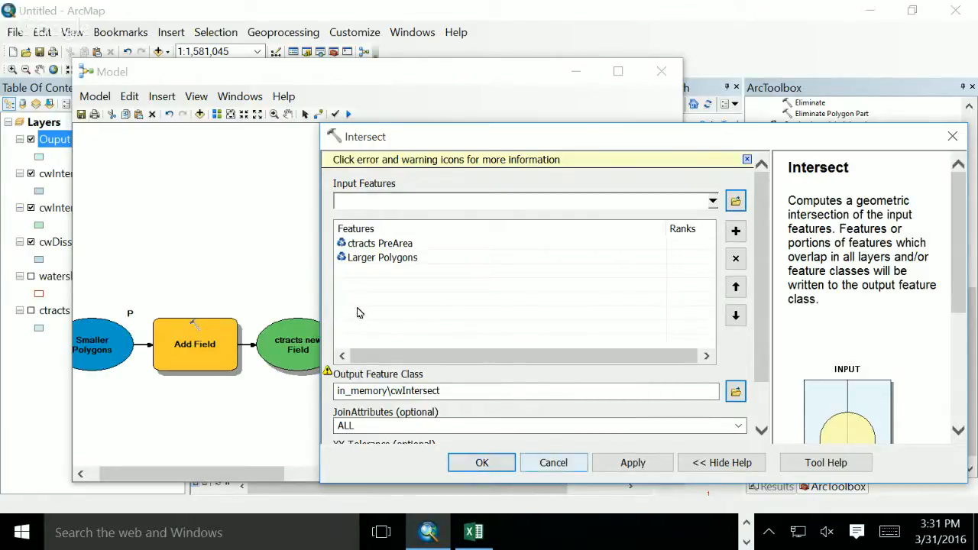
key(Return)
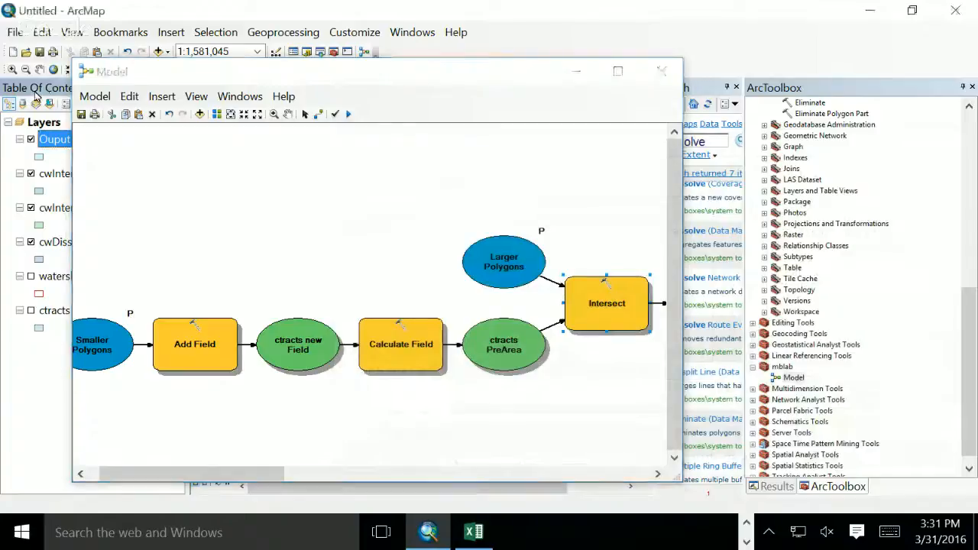
Step: Open the attribute table of the Ouput Polygons layer and minimize the model window to examine the population estimates
right_click(56, 134)
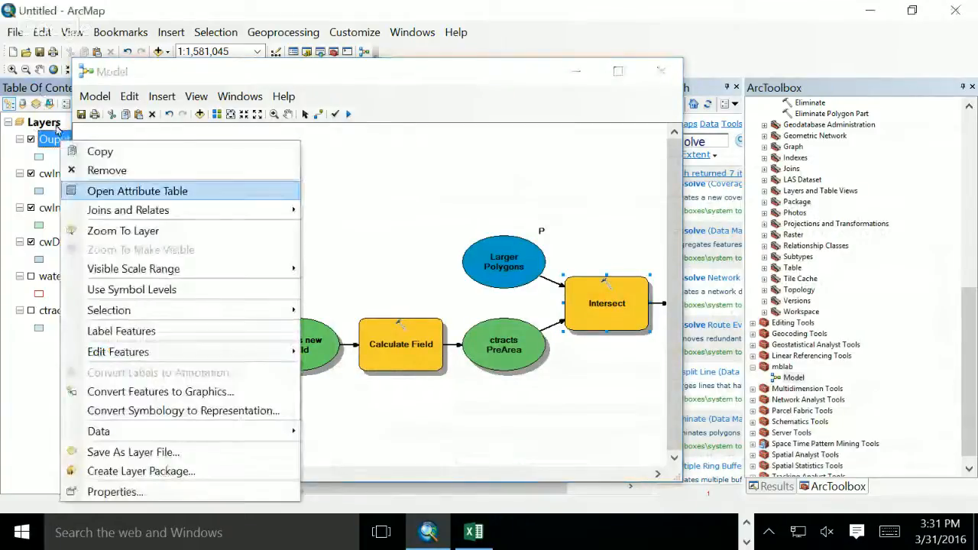
click(137, 191)
click(577, 71)
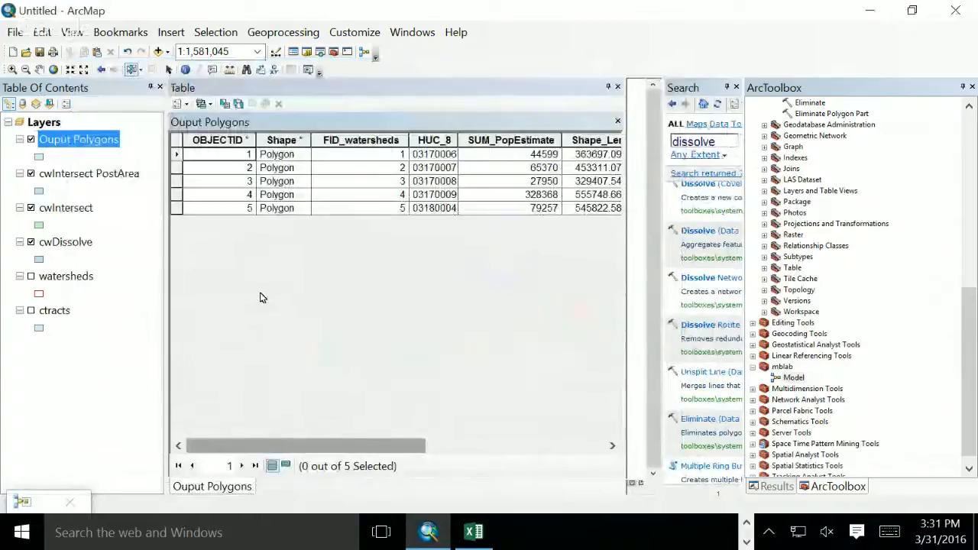
scroll(397, 301, right, 5)
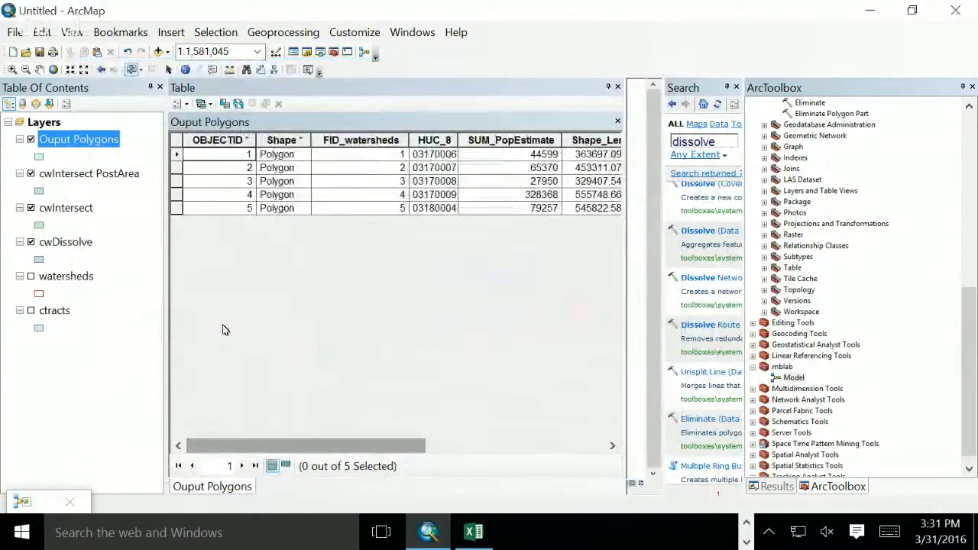
Step: Restore the model window and set the Intersect tool's output feature class to %scratchworkspace%\cwIntersect
double_click(29, 502)
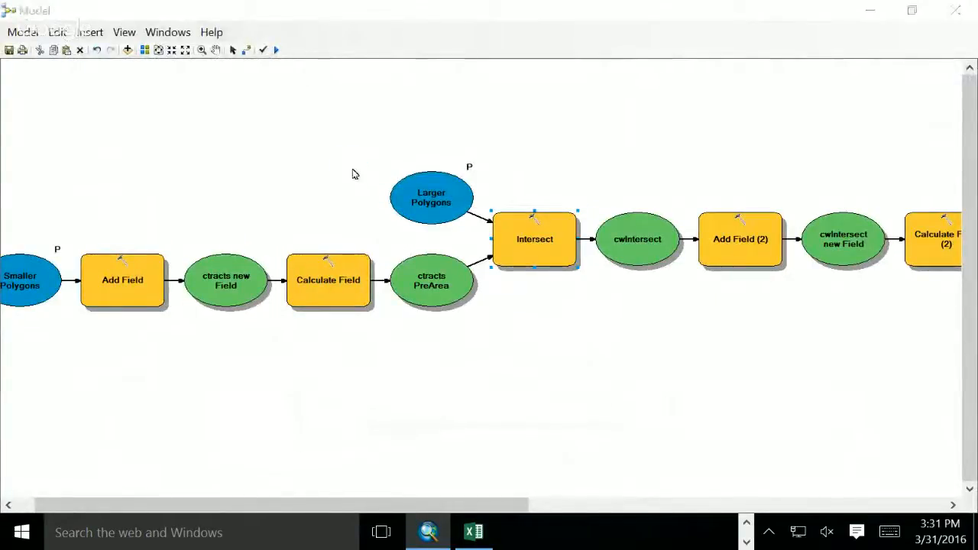
double_click(535, 244)
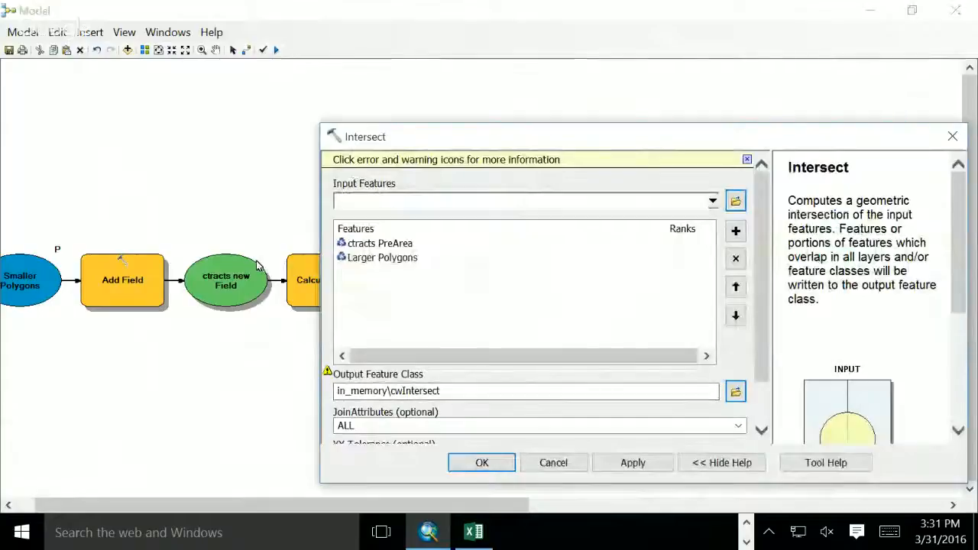
drag(385, 391, 324, 385)
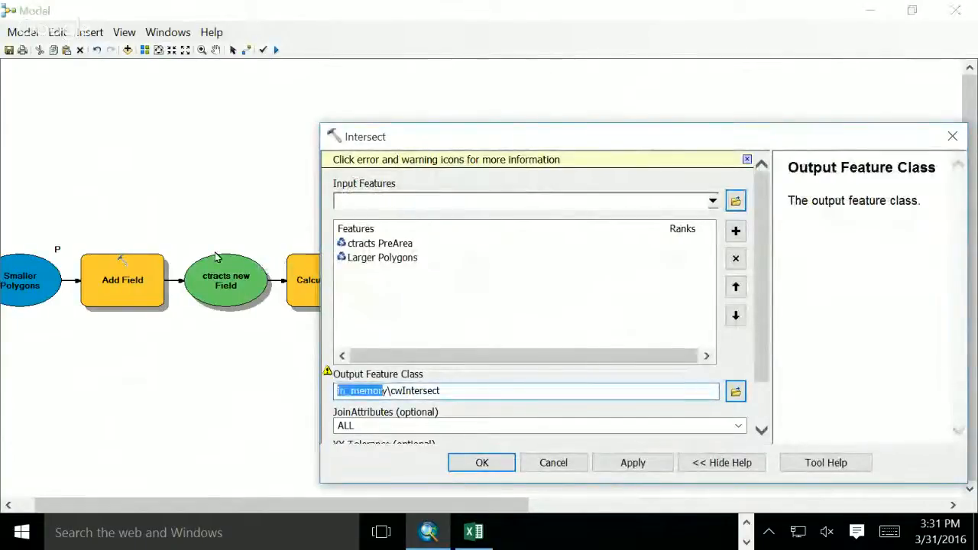
click(350, 390)
key(BackSpace)
key(BackSpace)
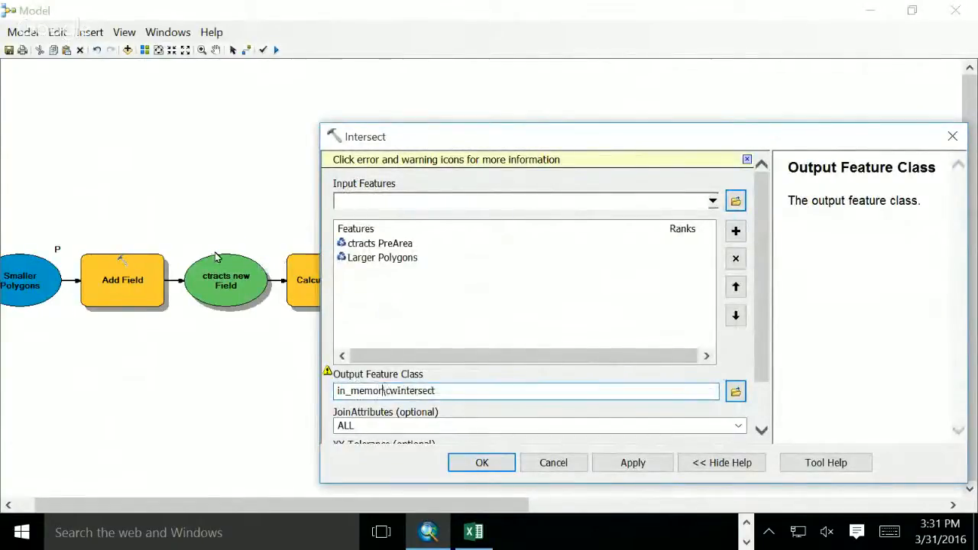
key(BackSpace)
key(BackSpace)
key(BackSpace)
key(BackSpace)
key(BackSpace)
key(BackSpace)
key(BackSpace)
key(BackSpace)
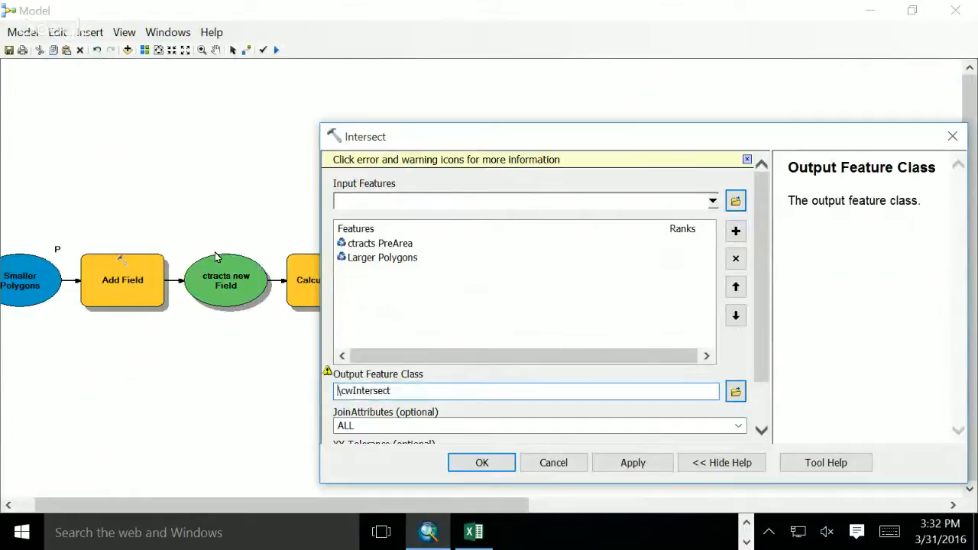
text(%scrta)
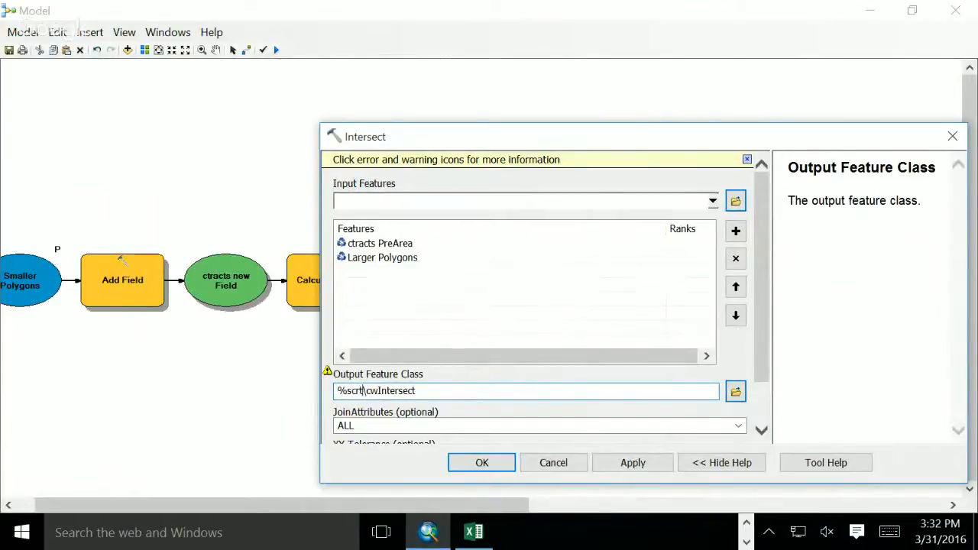
key(BackSpace)
key(BackSpace)
text(atchworks)
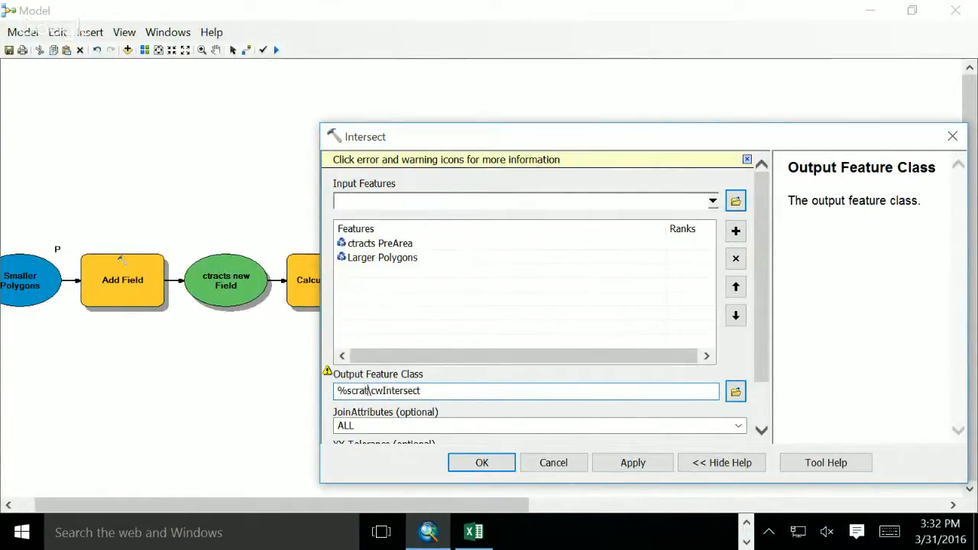
text(pace)
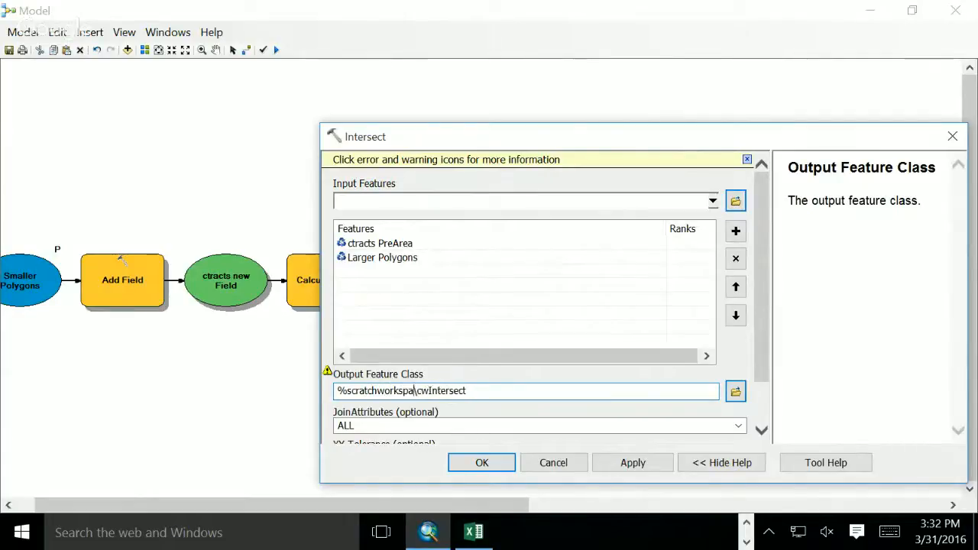
text(%)
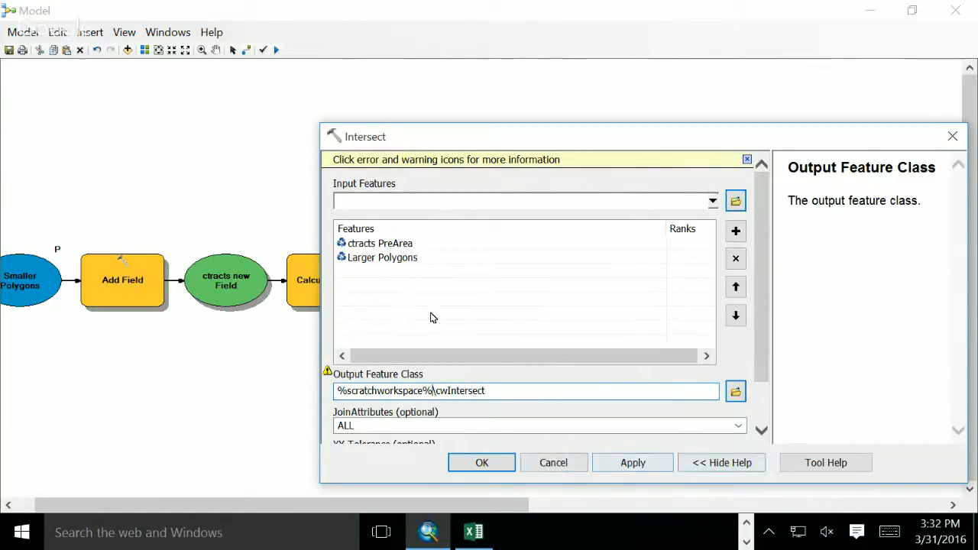
key(Return)
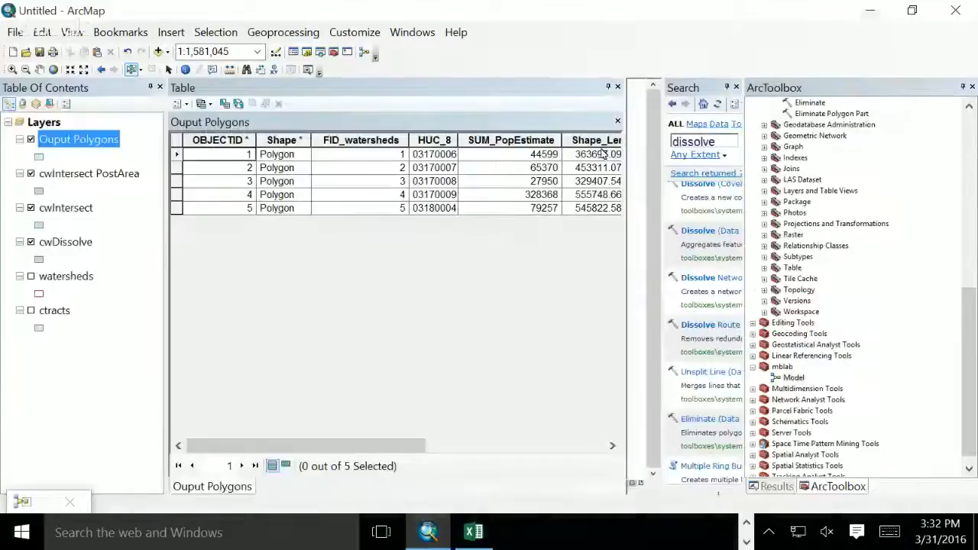
Step: Run the Model tool from the mblab toolbox with its default parameters and review the output paths in its messages
double_click(794, 378)
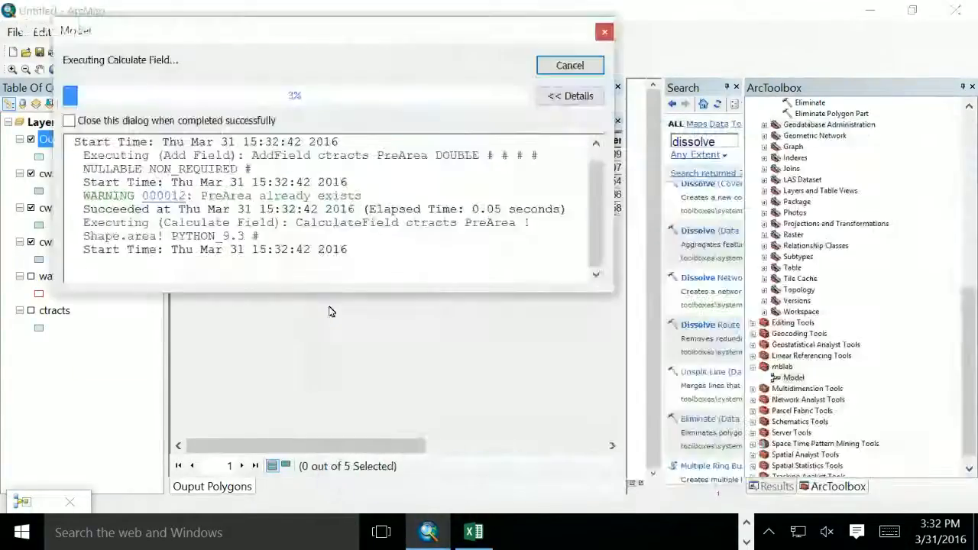
key(Return)
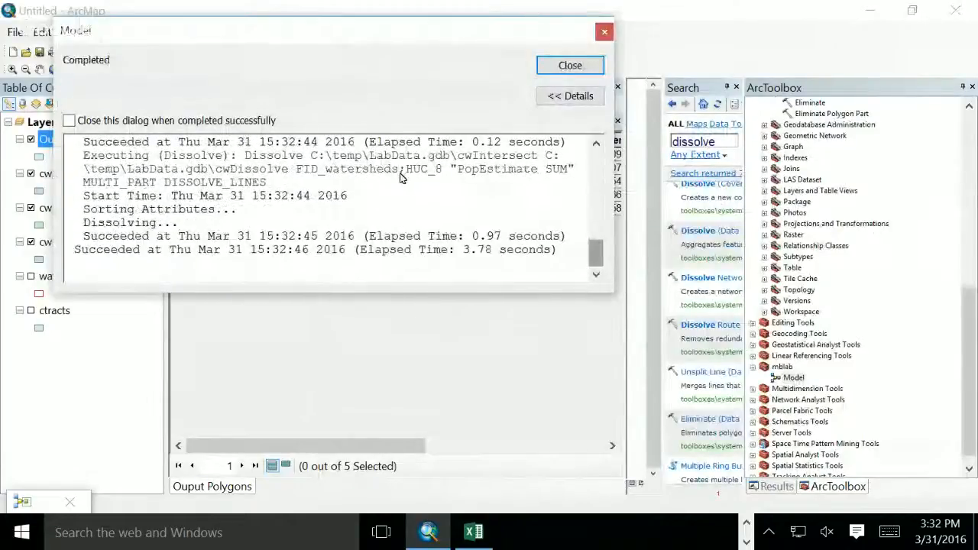
scroll(398, 177, up, 5)
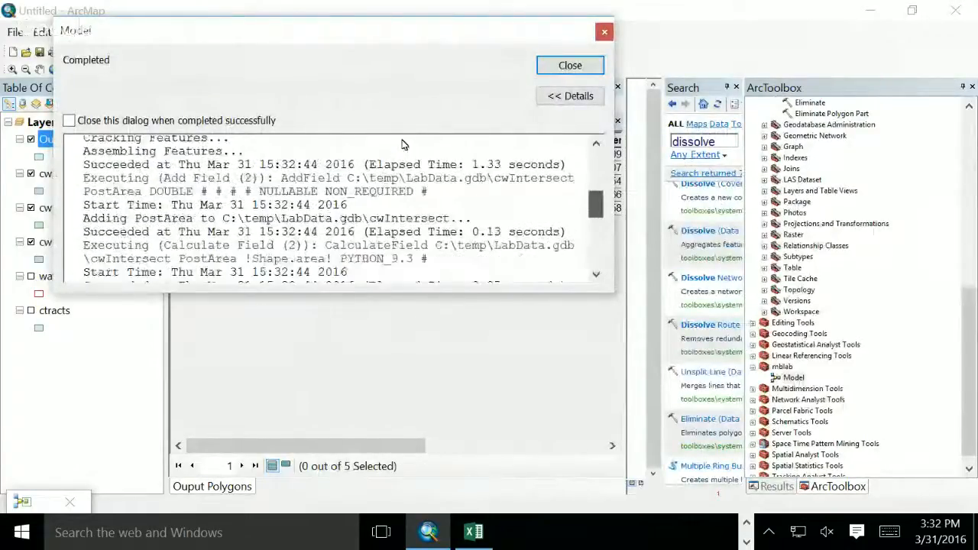
scroll(405, 137, down, 3)
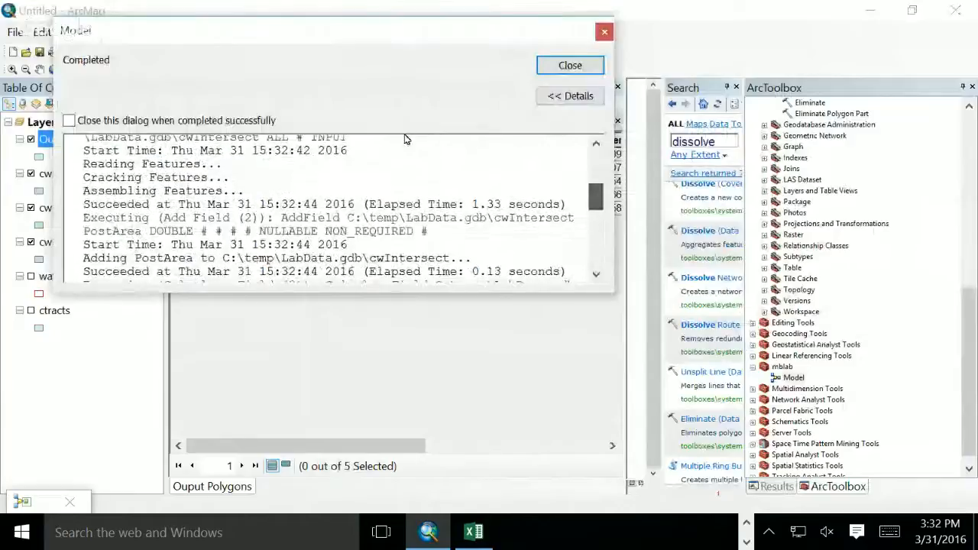
scroll(404, 139, down, 3)
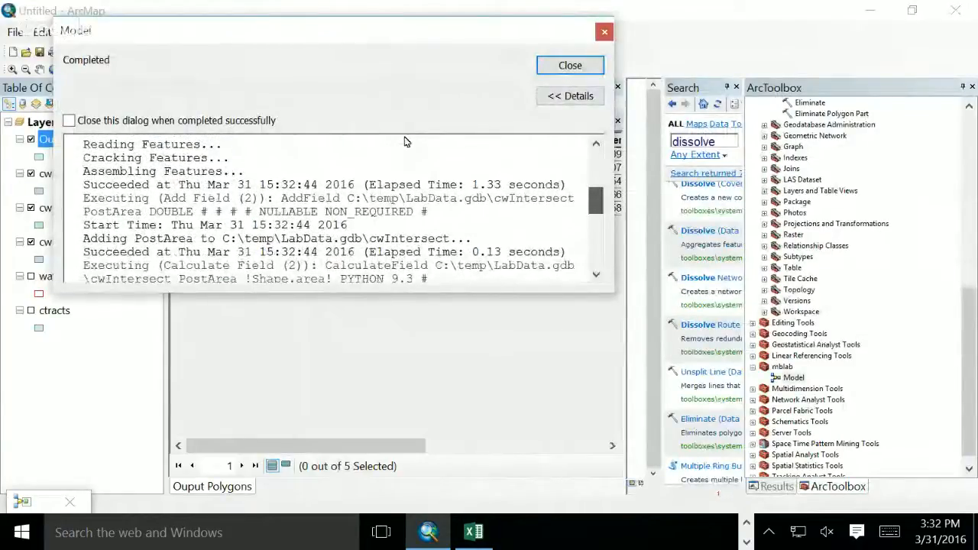
Step: Finish reading the model run's messages, close them, and check the parameters listed in the model's properties without changing them
scroll(405, 144, down, 1)
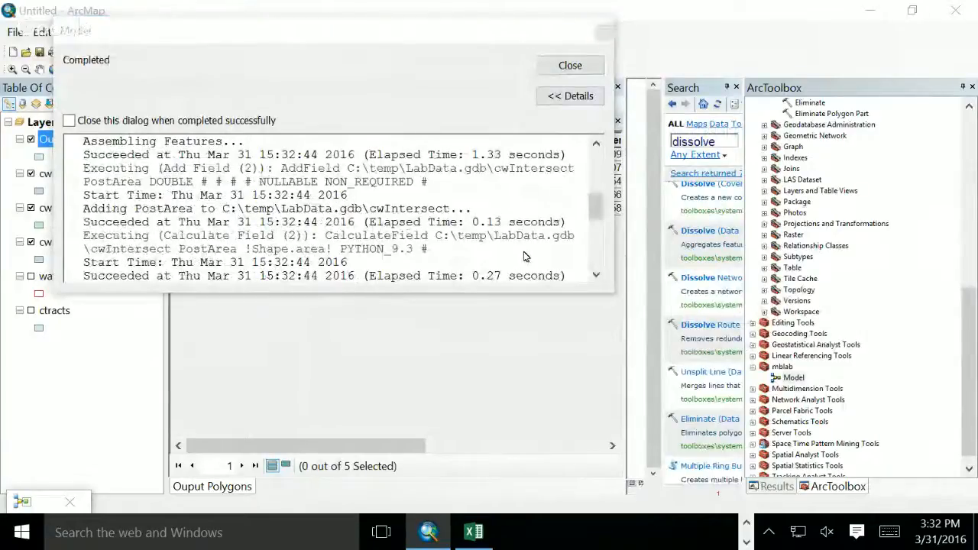
click(570, 66)
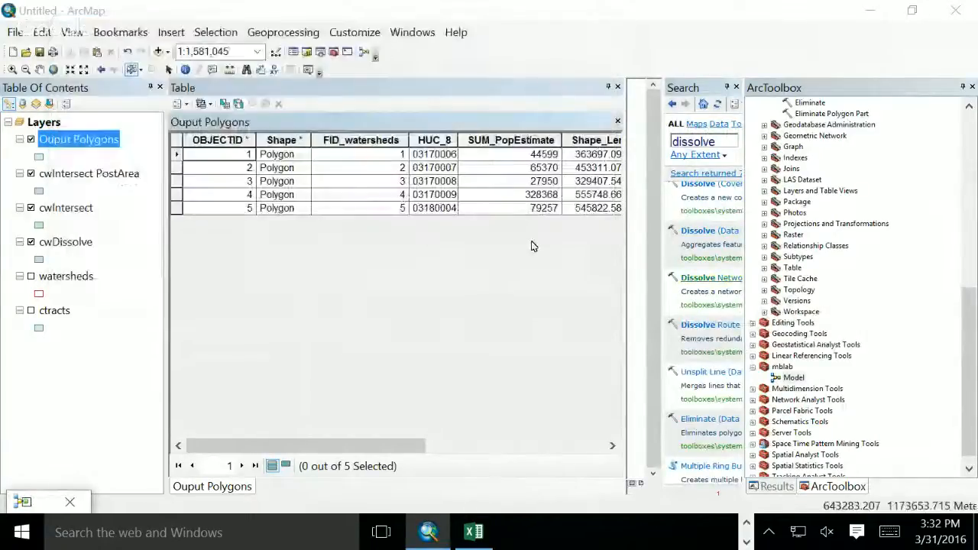
right_click(794, 377)
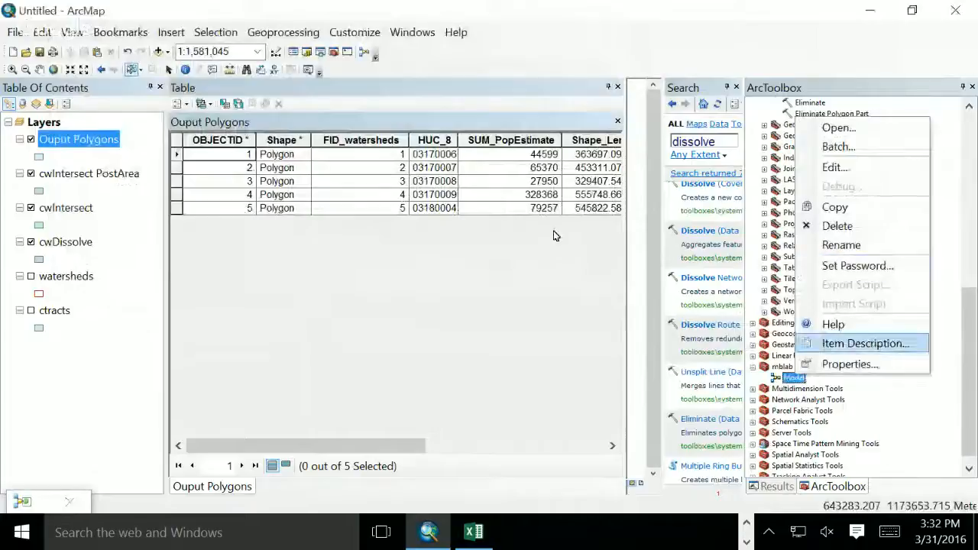
click(840, 364)
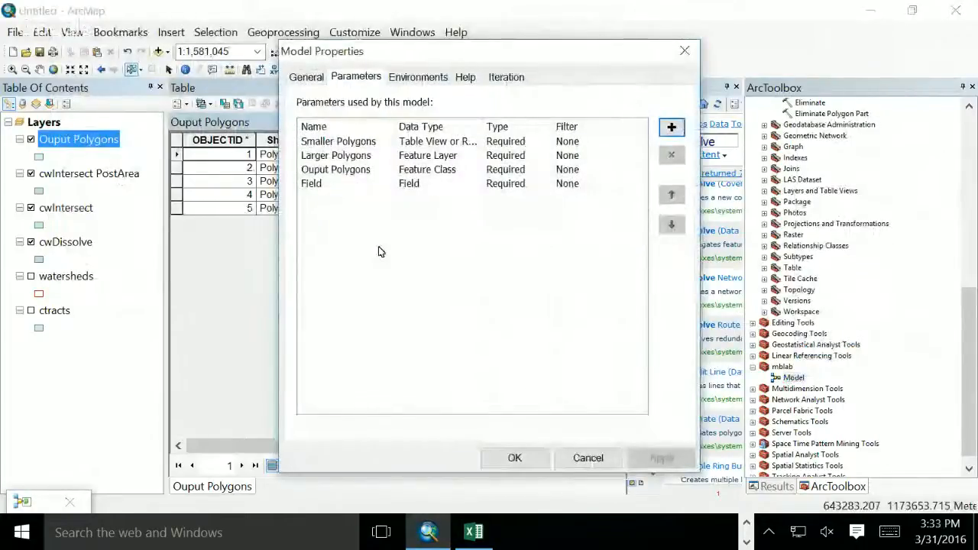
click(589, 457)
Step: Open the model for editing, check the Intersect tool's output feature class, and close the model window
right_click(796, 371)
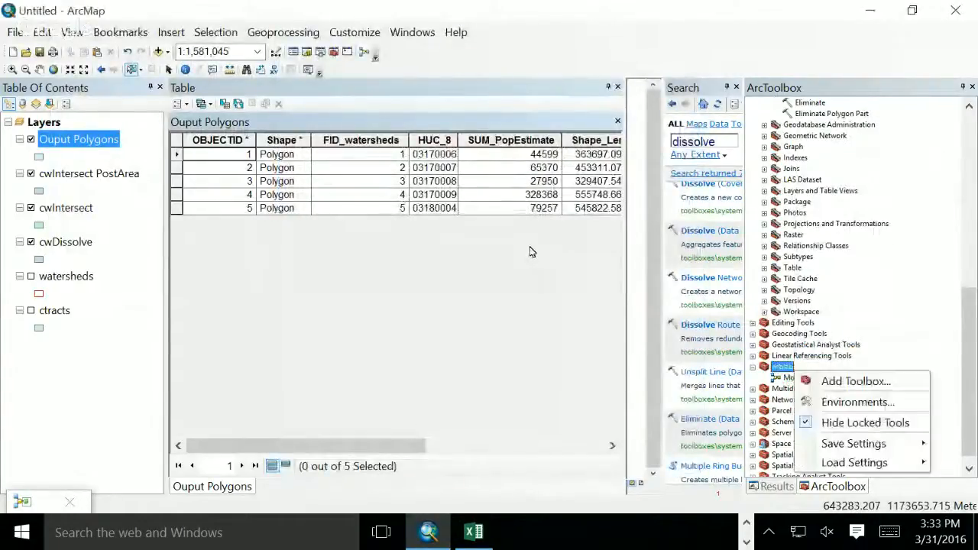
right_click(788, 377)
click(833, 171)
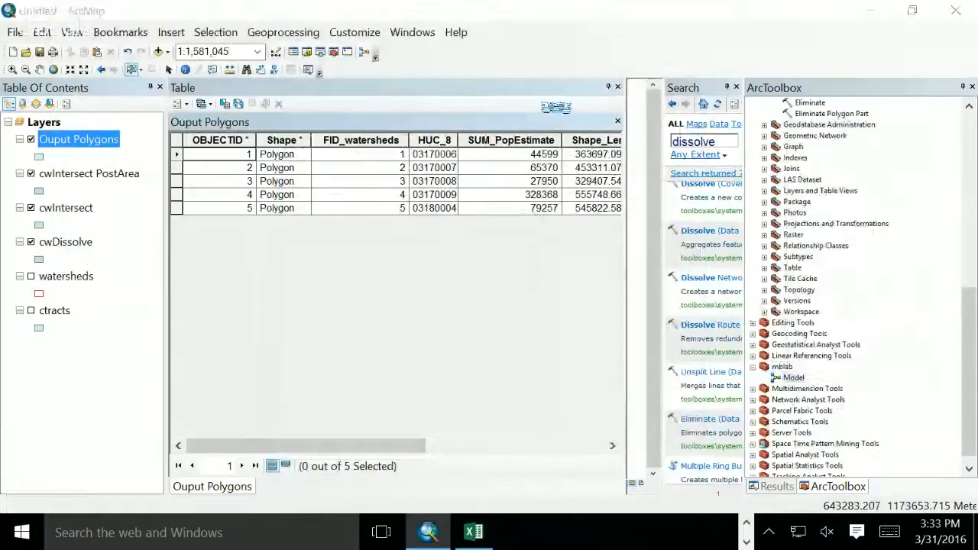
double_click(533, 236)
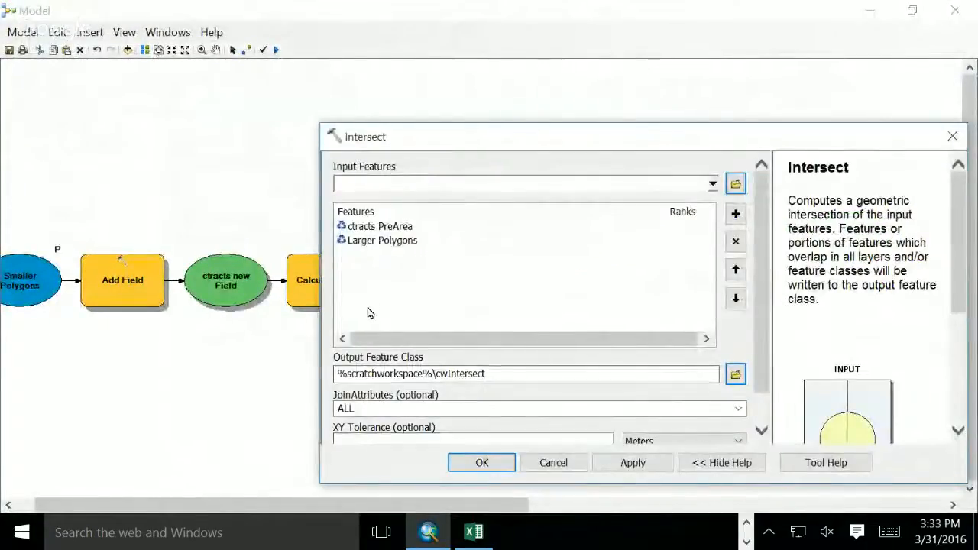
click(553, 463)
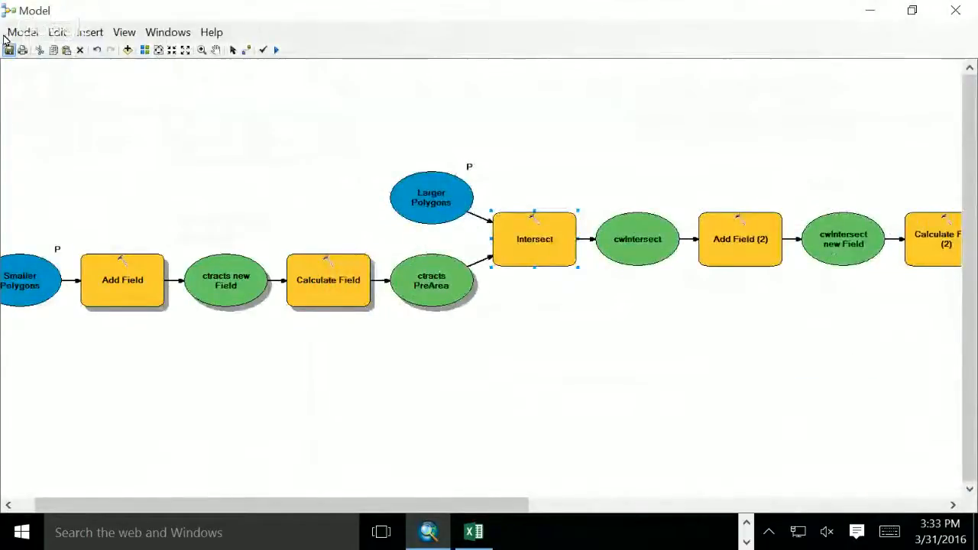
click(955, 10)
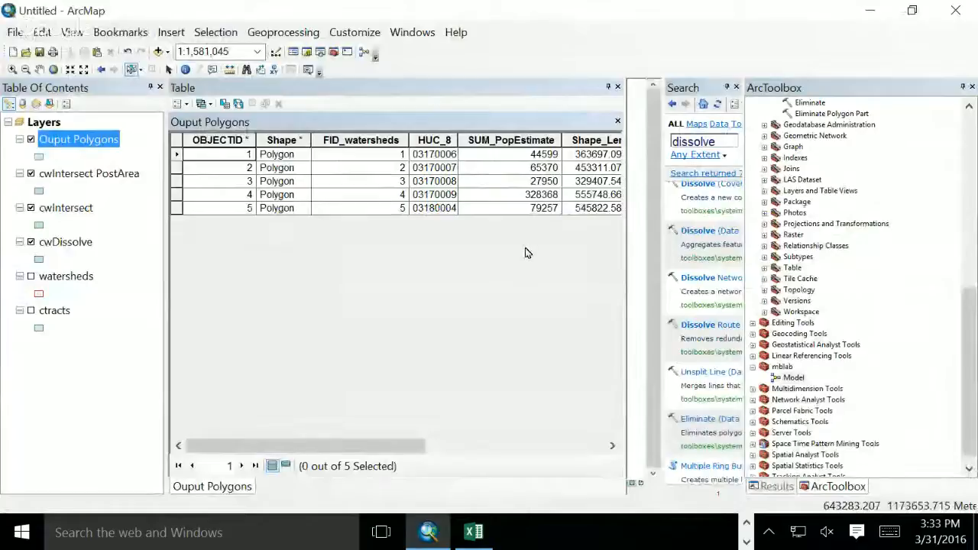
Step: Examine the current and scratch workspace paths in the ArcToolbox environment settings, leaving them unchanged
right_click(791, 377)
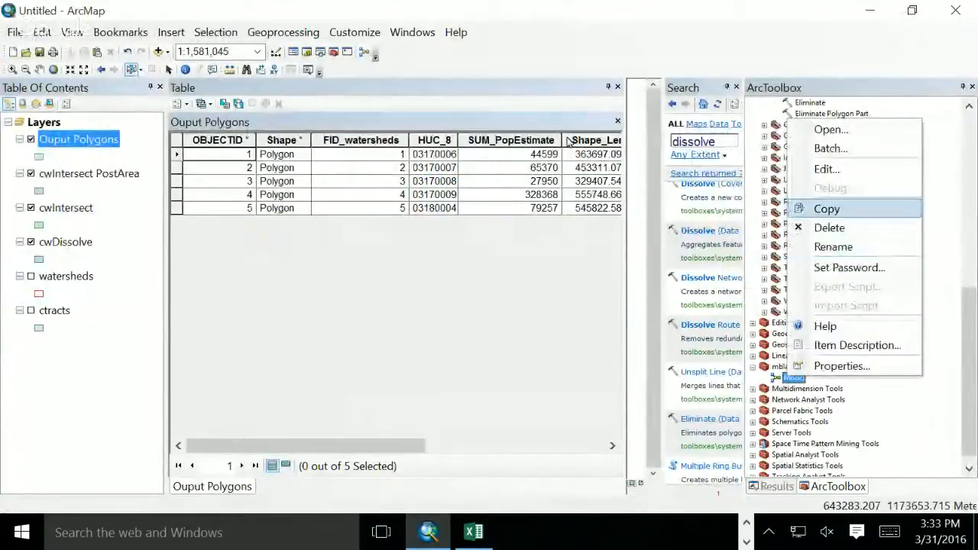
right_click(782, 367)
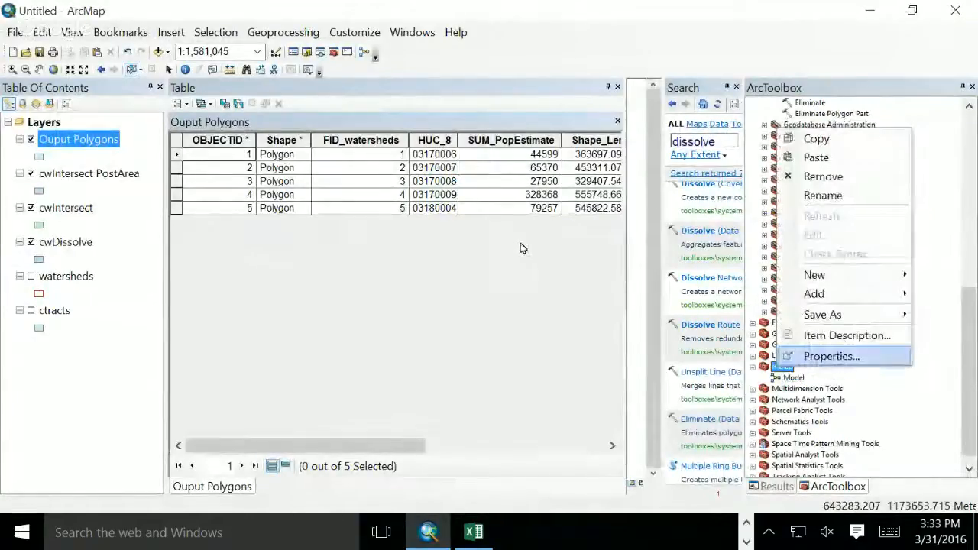
click(647, 234)
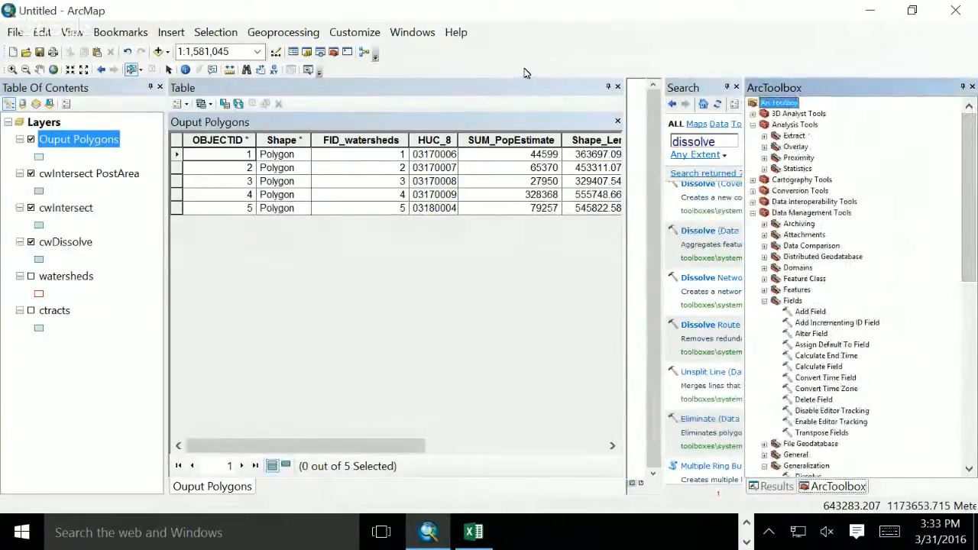
right_click(785, 104)
click(811, 134)
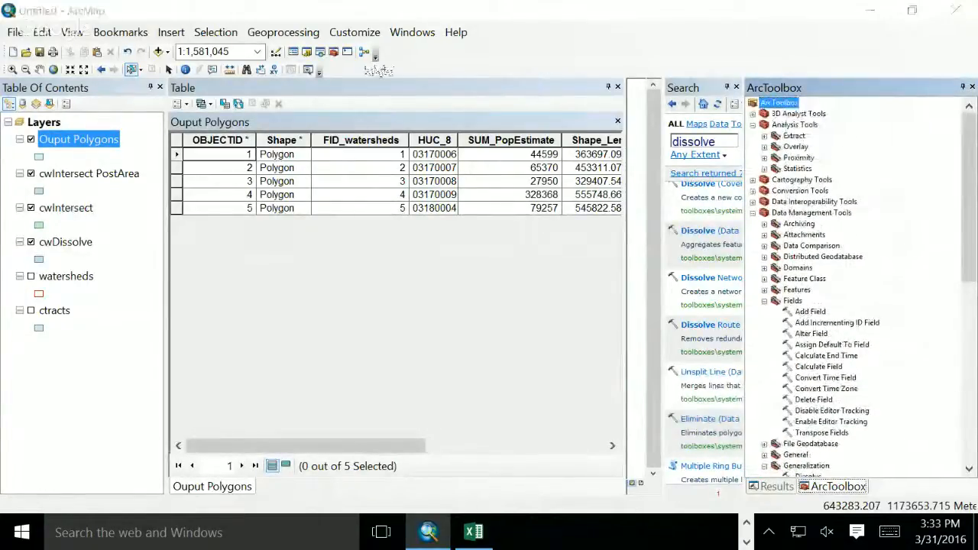
click(359, 164)
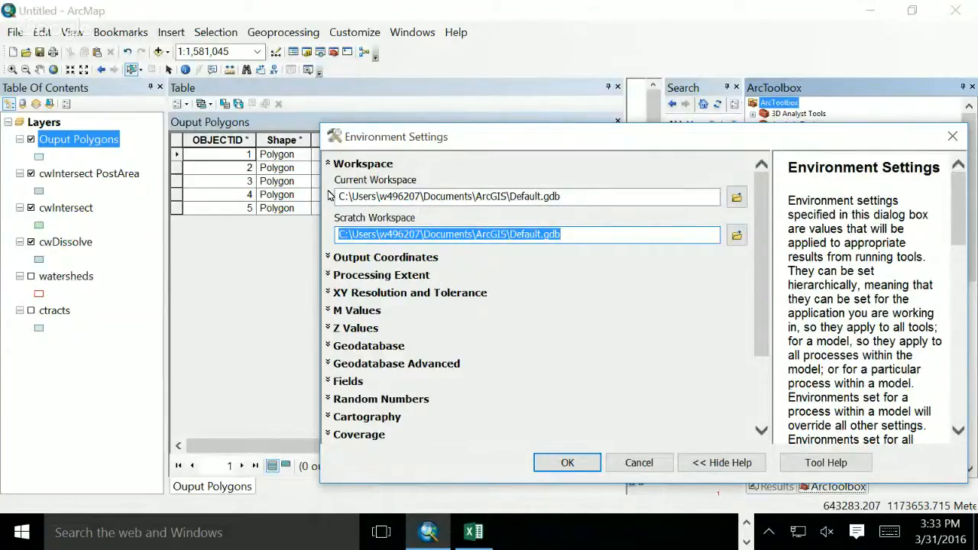
click(639, 462)
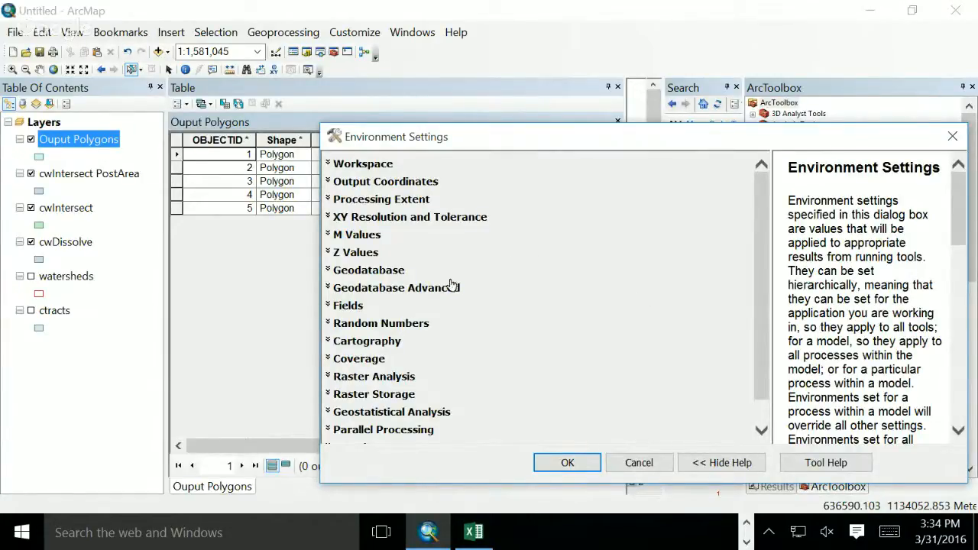
click(638, 462)
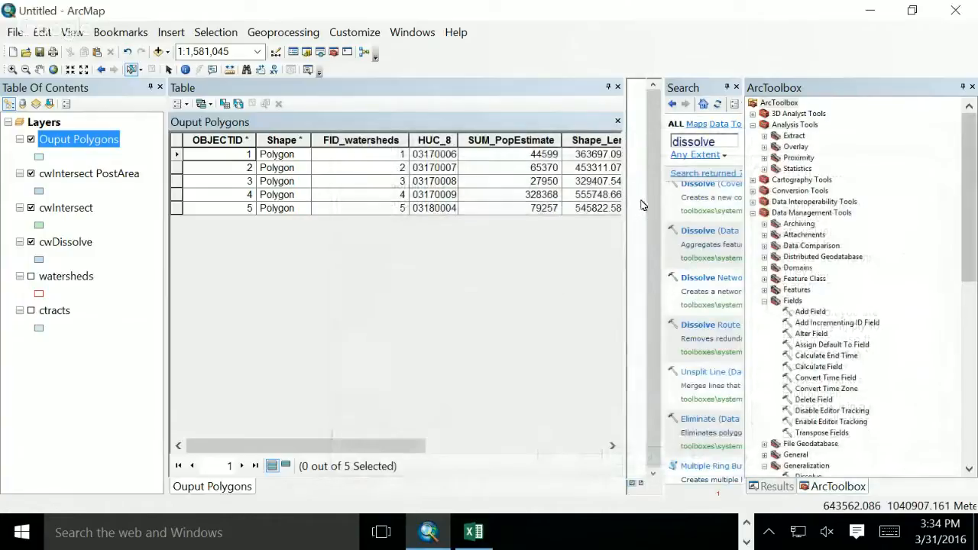
Step: Open the mblab model for editing and set the Intersect tool's output feature class to in_memory\cwIntersect
scroll(856, 290, down, 12)
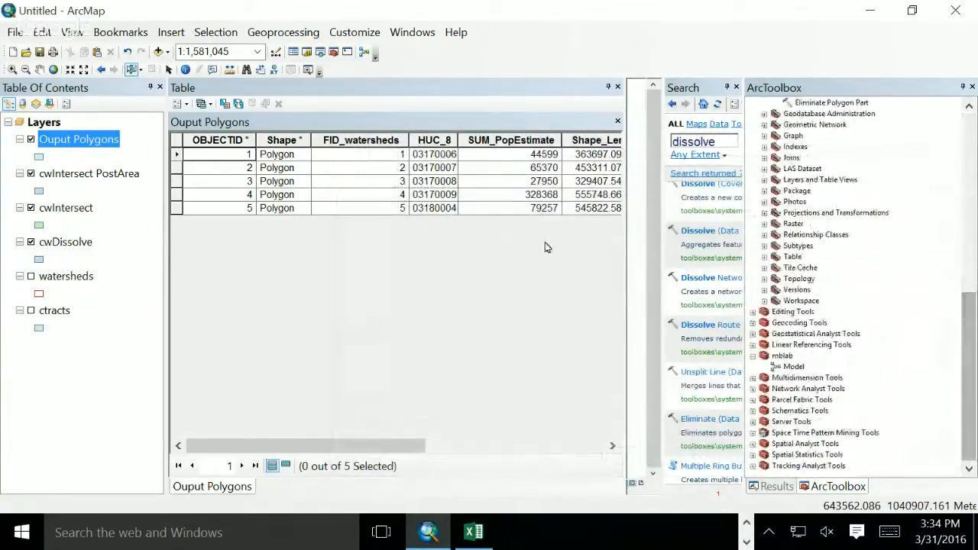
right_click(792, 367)
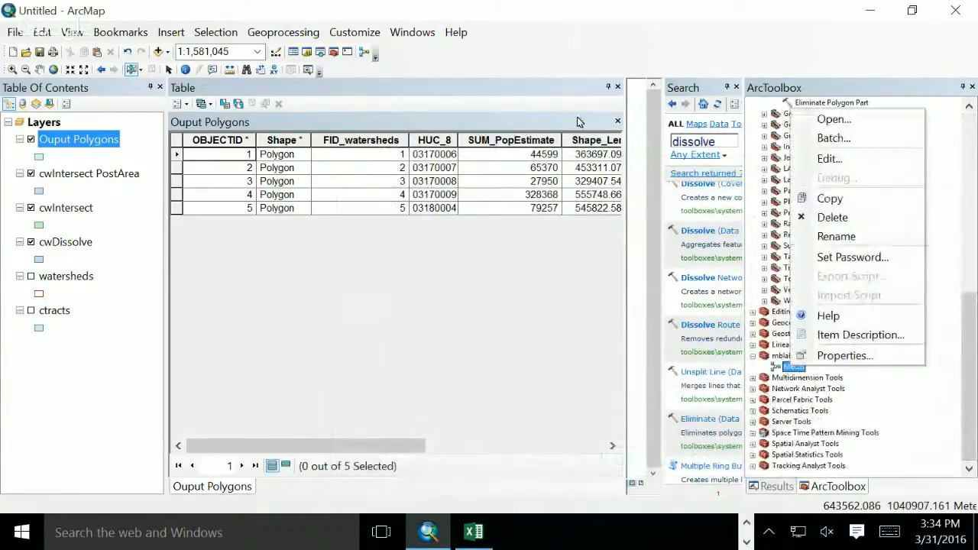
click(828, 158)
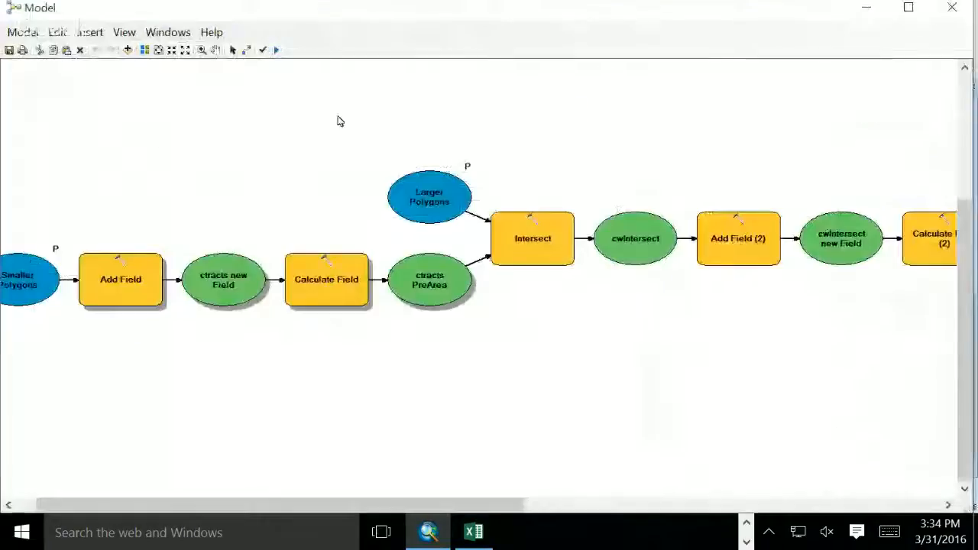
double_click(531, 235)
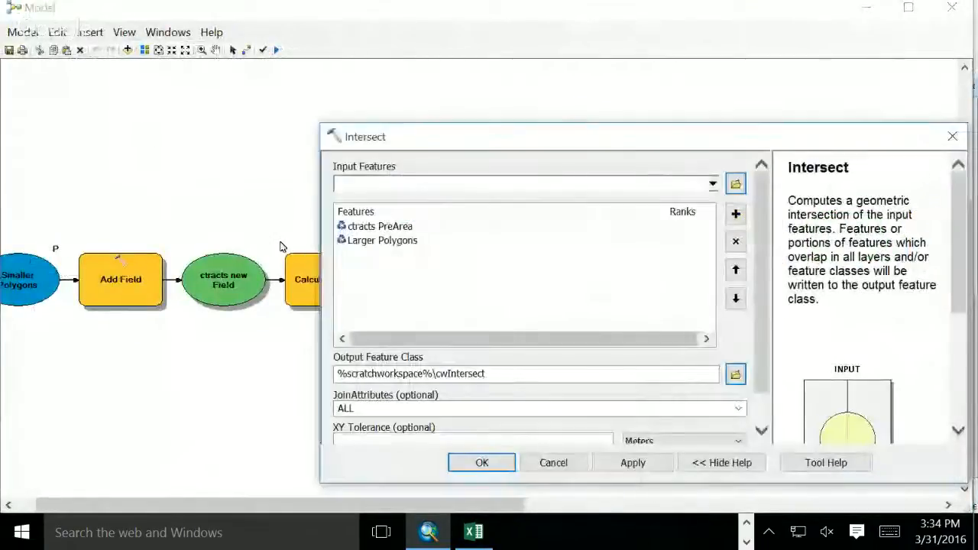
drag(432, 373, 337, 373)
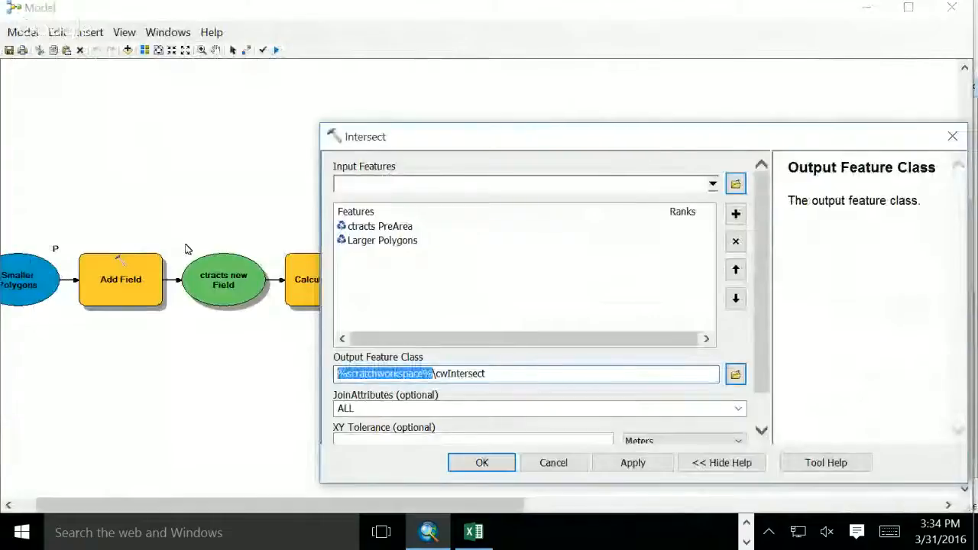
key(BackSpace)
text(in_mem)
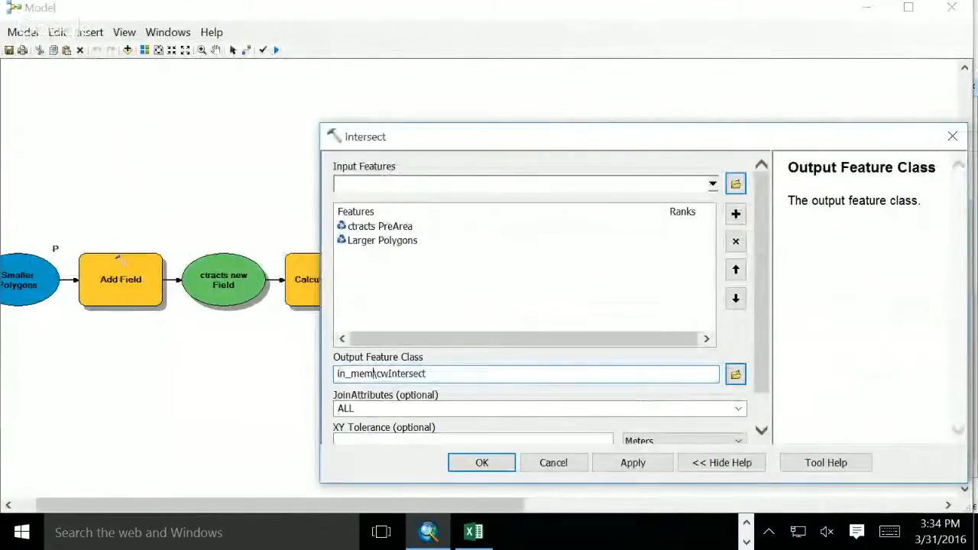
text(ory)
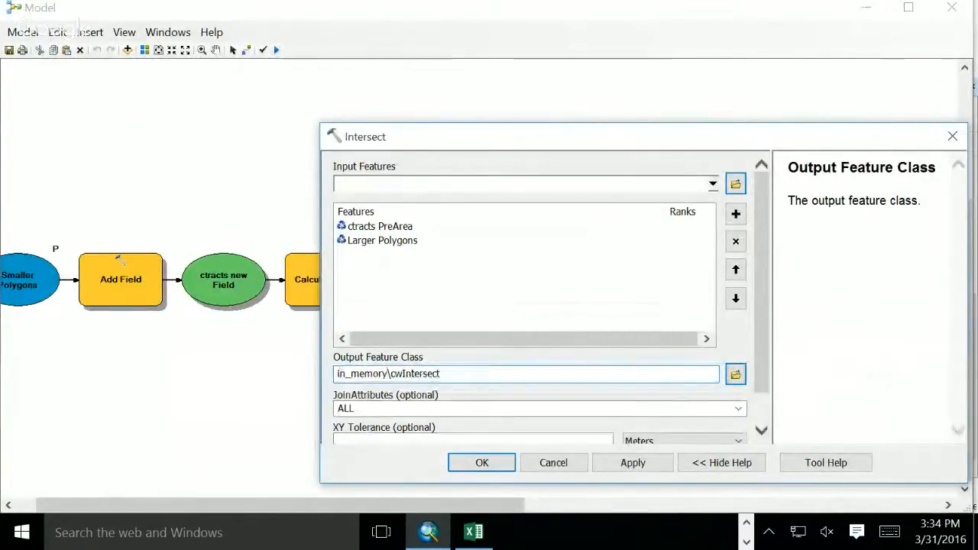
key(Return)
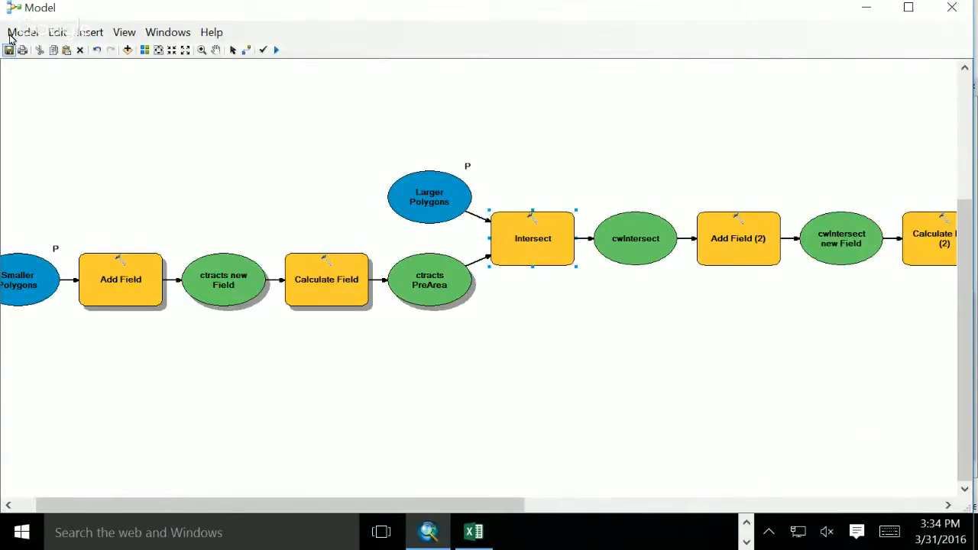
Step: Minimize the model window, close the Ouput Polygons attribute table, and reopen the model for editing
click(866, 8)
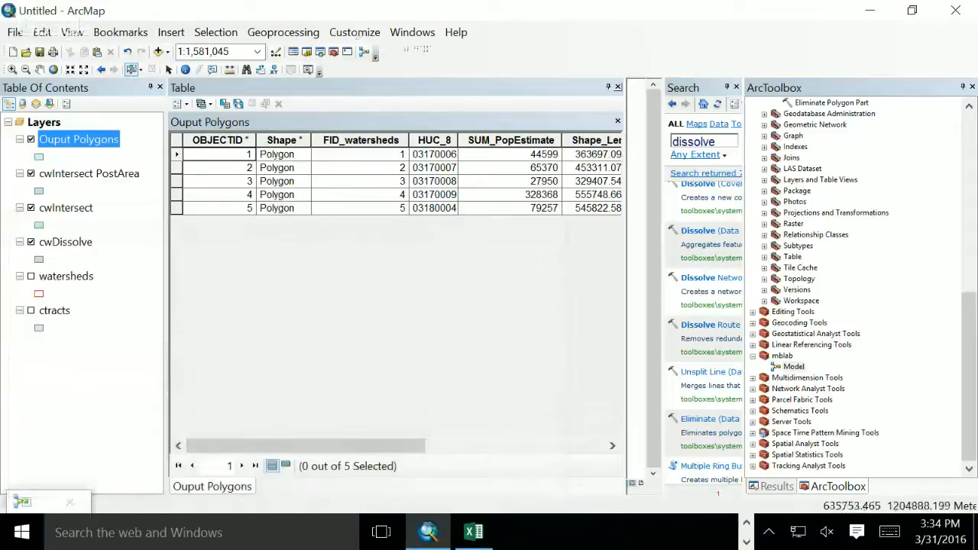
click(617, 87)
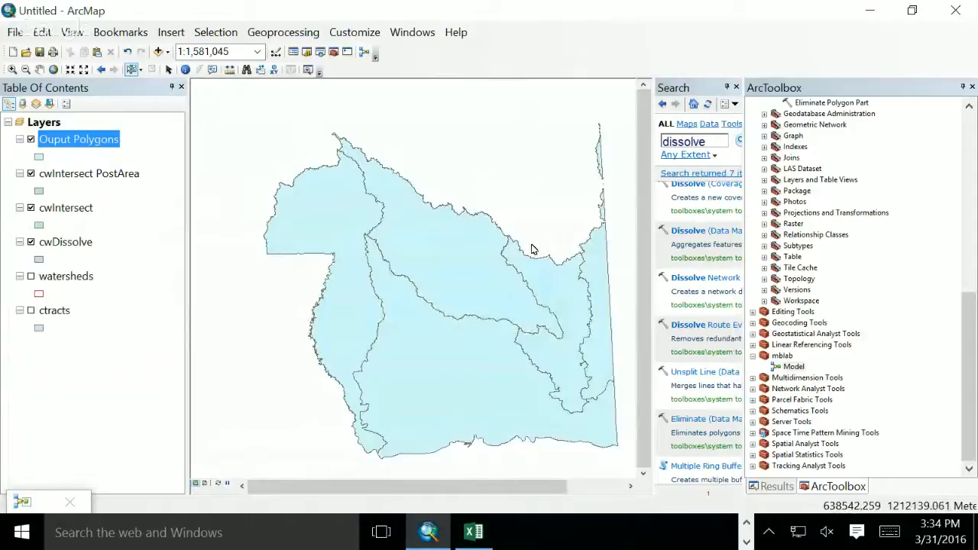
right_click(793, 367)
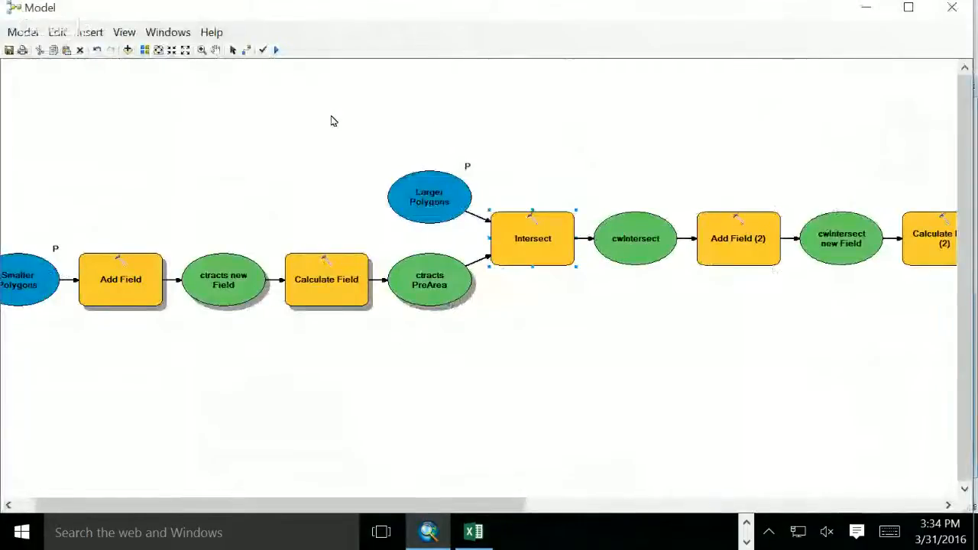
Step: Apply the automatic layout to the model diagram and fit the whole model in the window
click(330, 120)
drag(492, 176, 883, 343)
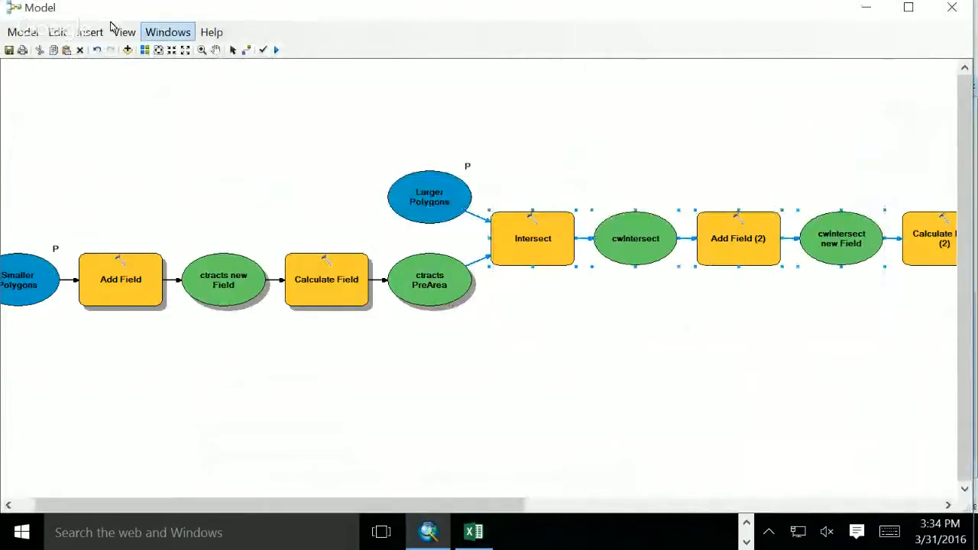
click(144, 50)
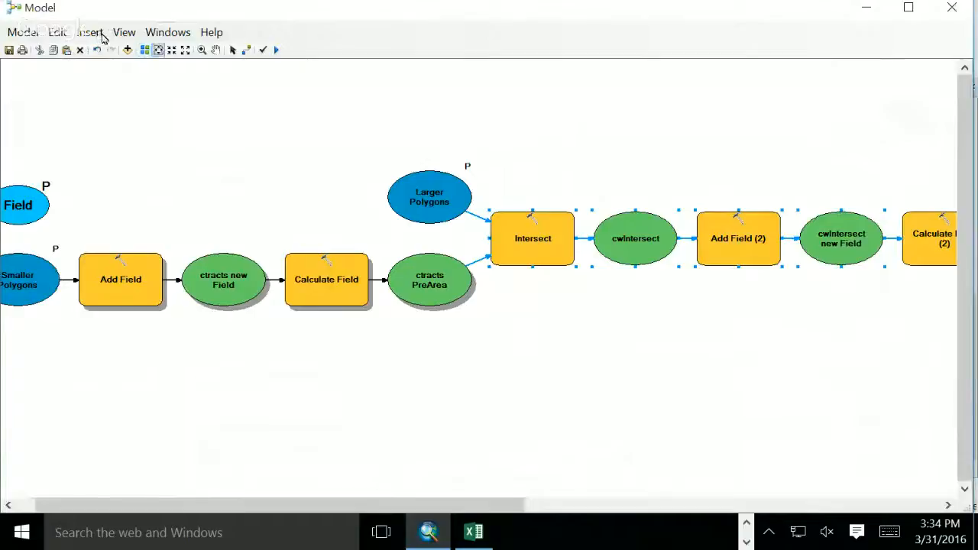
click(158, 50)
click(207, 167)
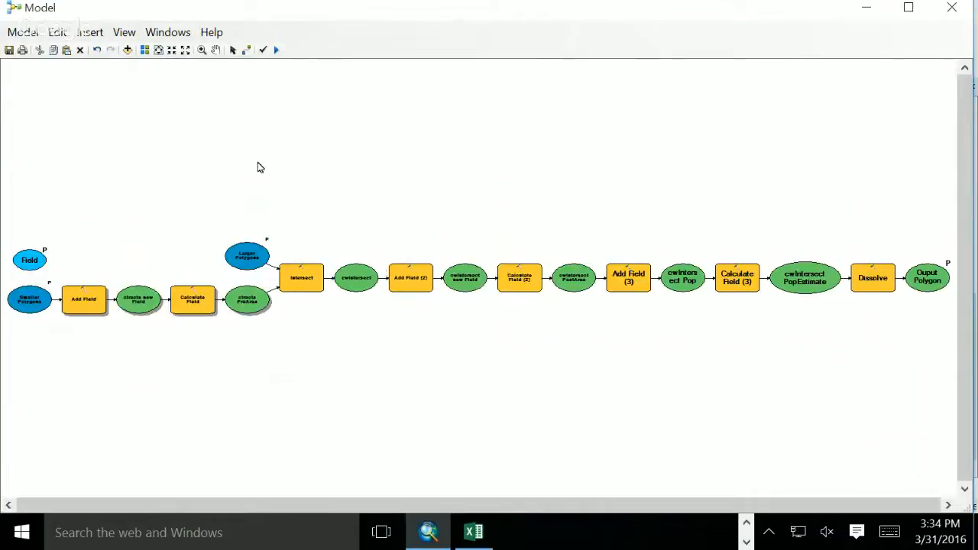
Step: Move the elements from Add Field (2) through Add Field (3) into a second row beneath the start of the model
drag(258, 167, 439, 210)
mouse_move(627, 269)
mouse_down()
mouse_move(357, 463)
mouse_move(258, 374)
mouse_move(276, 367)
mouse_up()
drag(182, 242, 179, 240)
click(179, 240)
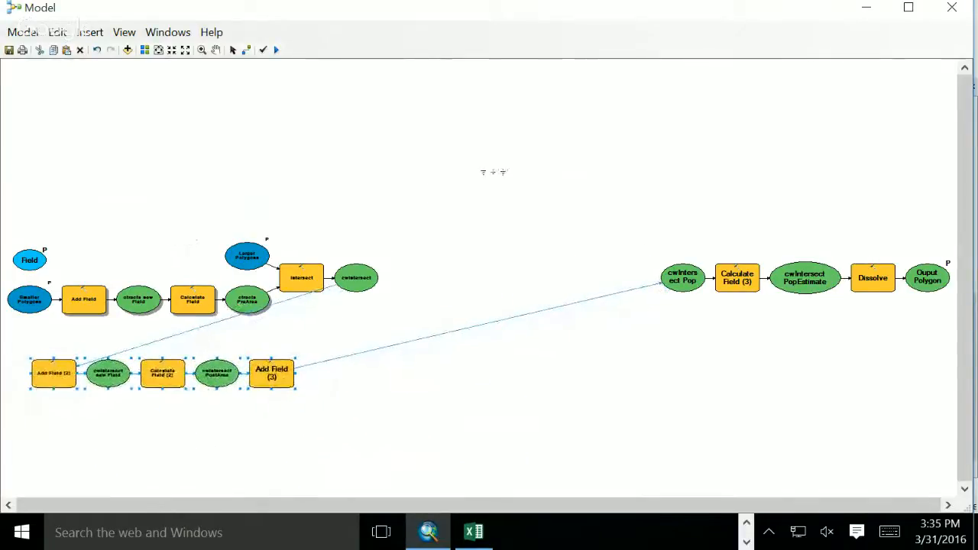
Step: Move the elements from cwIntersect Pop through Ouput Polygon into a third row and fit the whole model in view
drag(873, 349, 955, 332)
mouse_move(863, 286)
mouse_down()
mouse_move(653, 431)
mouse_move(221, 471)
mouse_move(219, 447)
mouse_up()
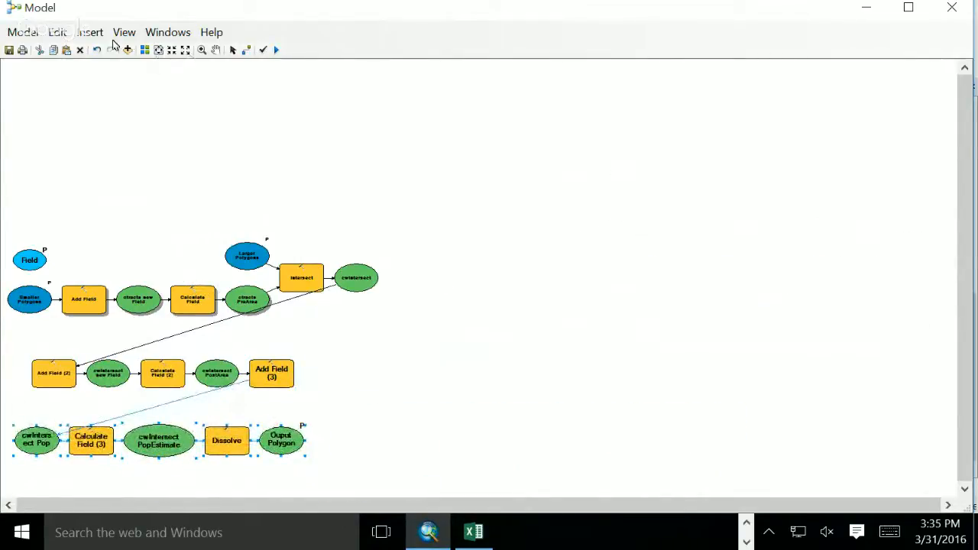
click(158, 49)
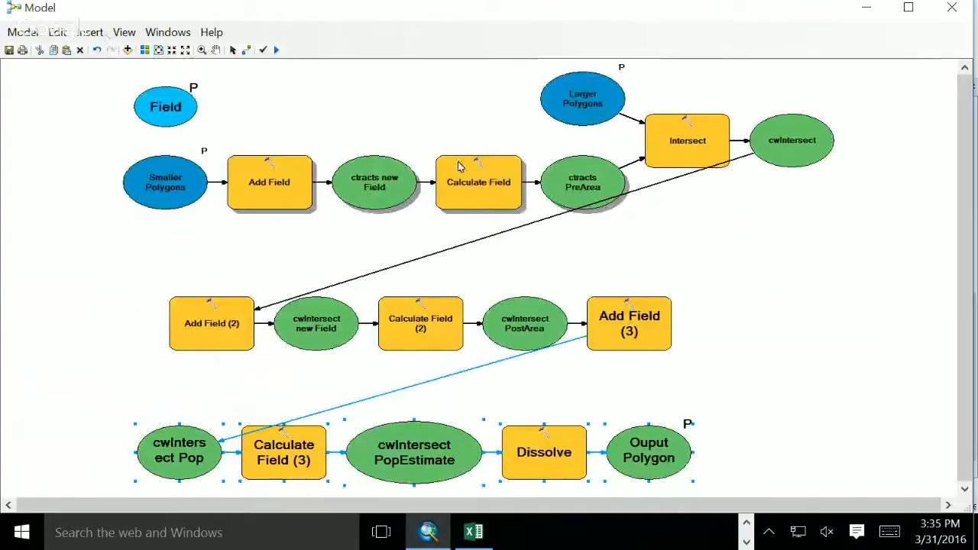
click(242, 86)
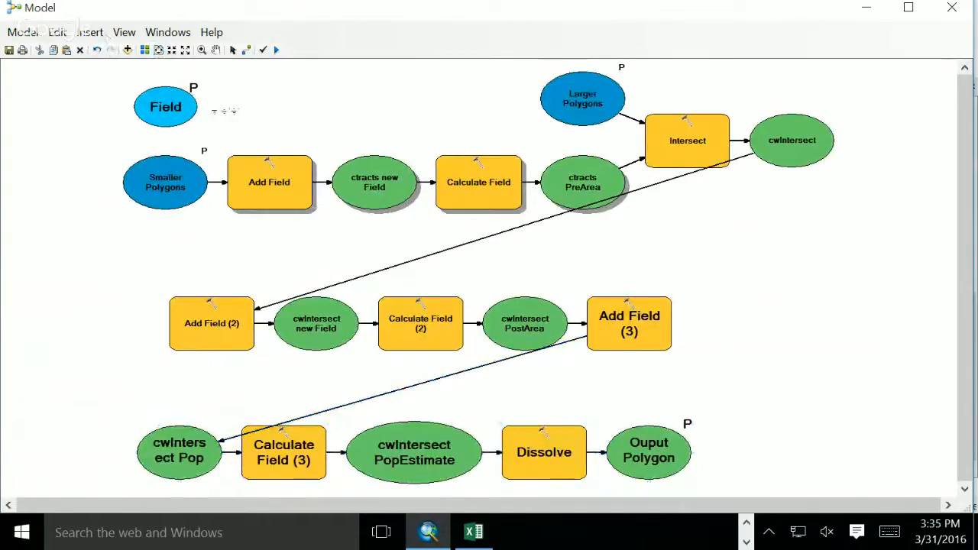